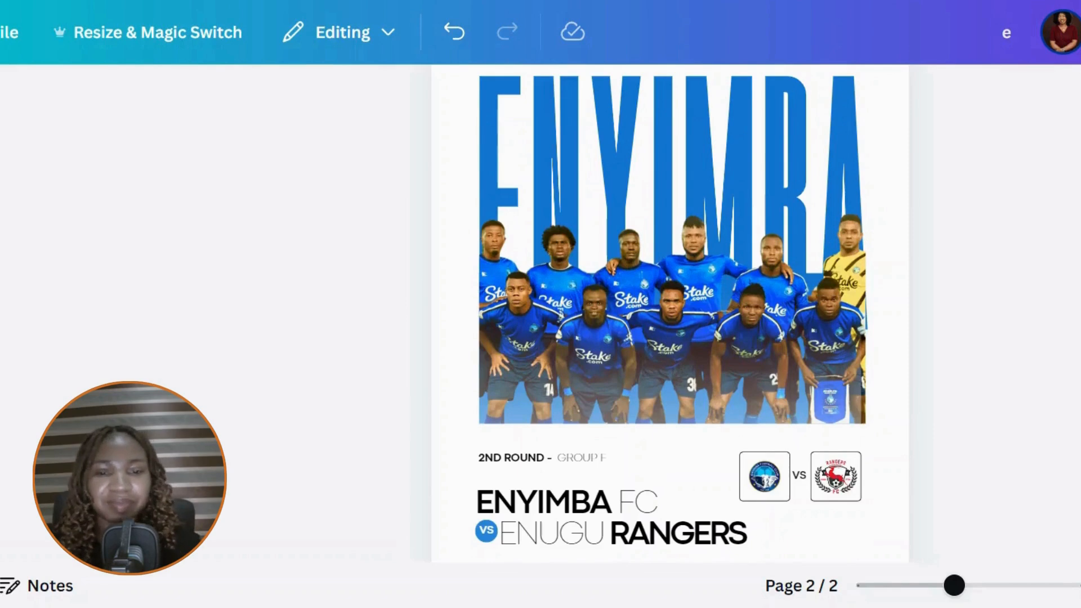
scroll(670, 310, down, 2)
scroll(670, 310, up, 2)
scroll(670, 309, up, 1)
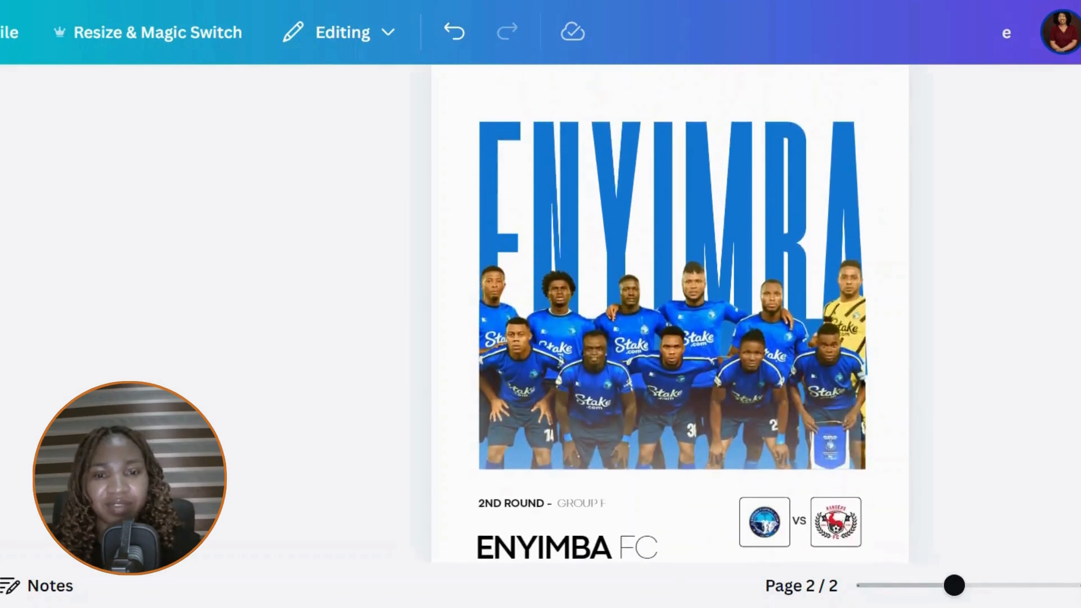
scroll(670, 310, down, 3)
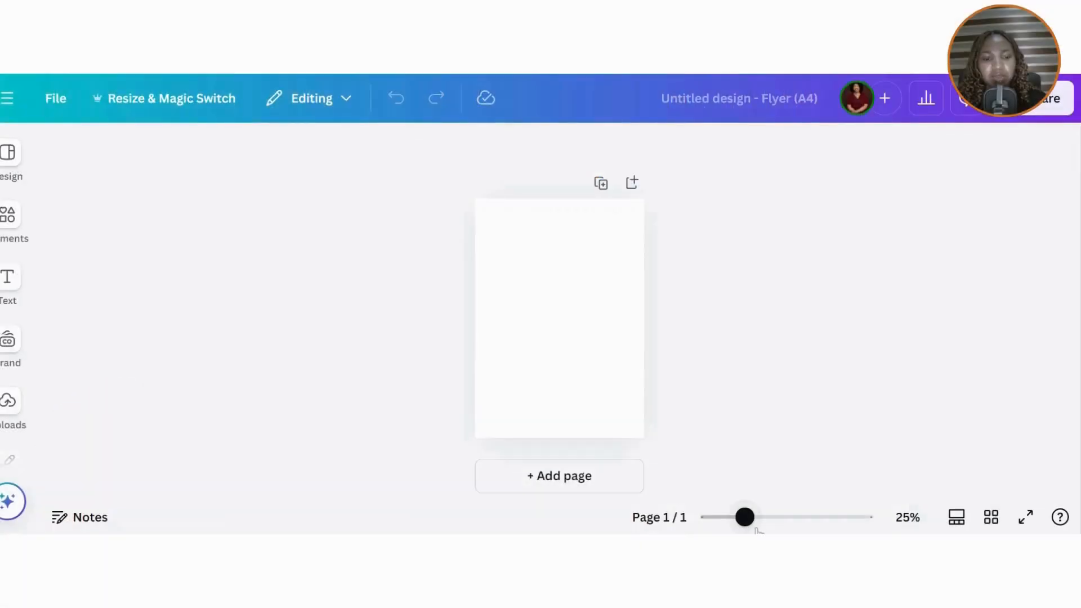
- Add a square shape to the blank page and stretch it sideways into a wide rectangle centred between the page edges
drag(749, 528, 758, 528)
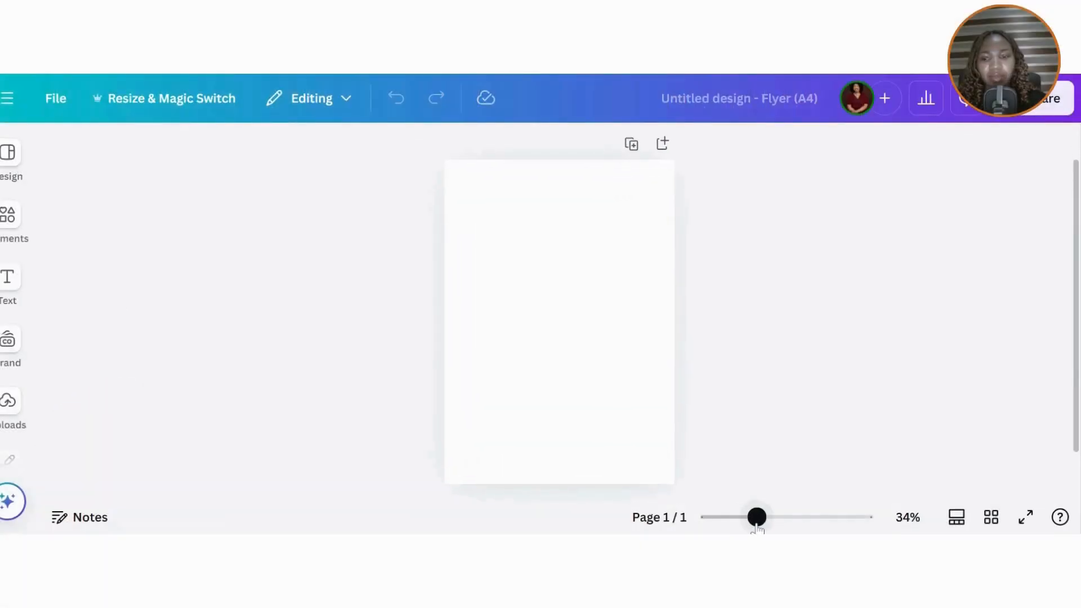
click(8, 279)
click(10, 245)
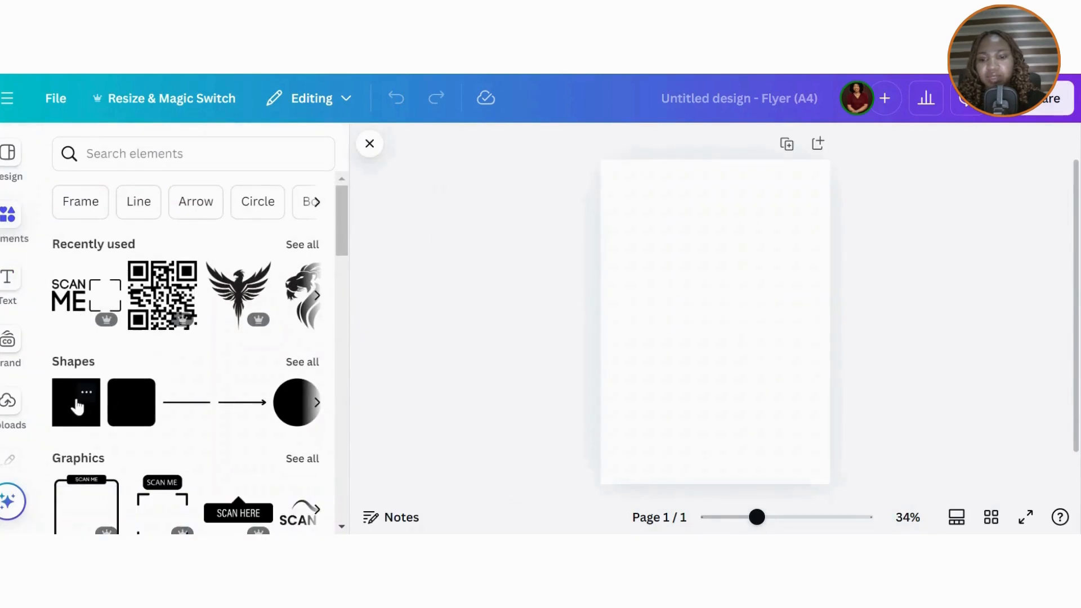
click(78, 407)
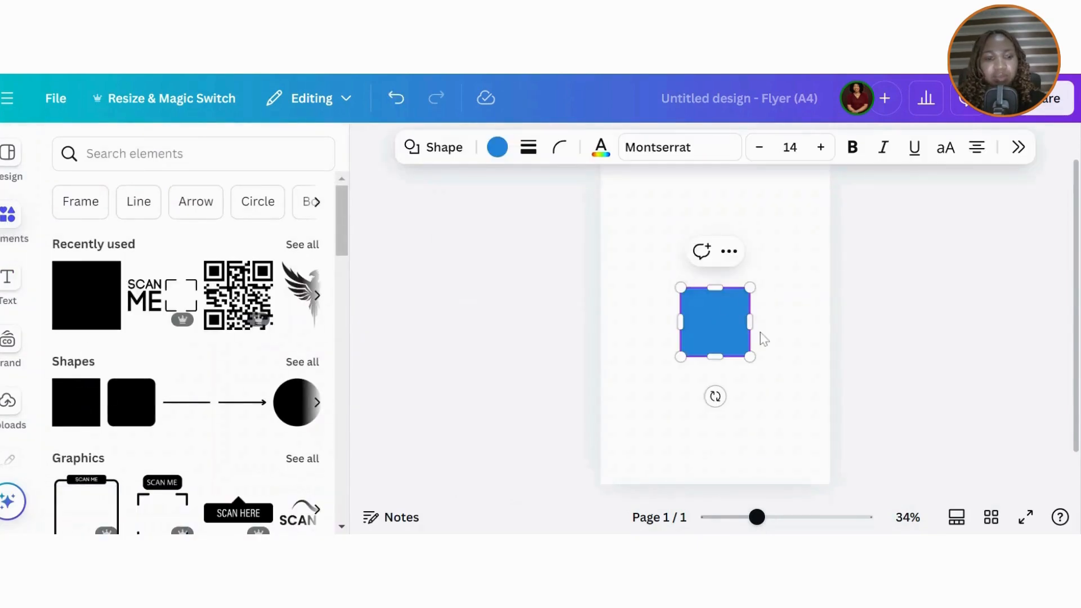
drag(746, 327, 808, 322)
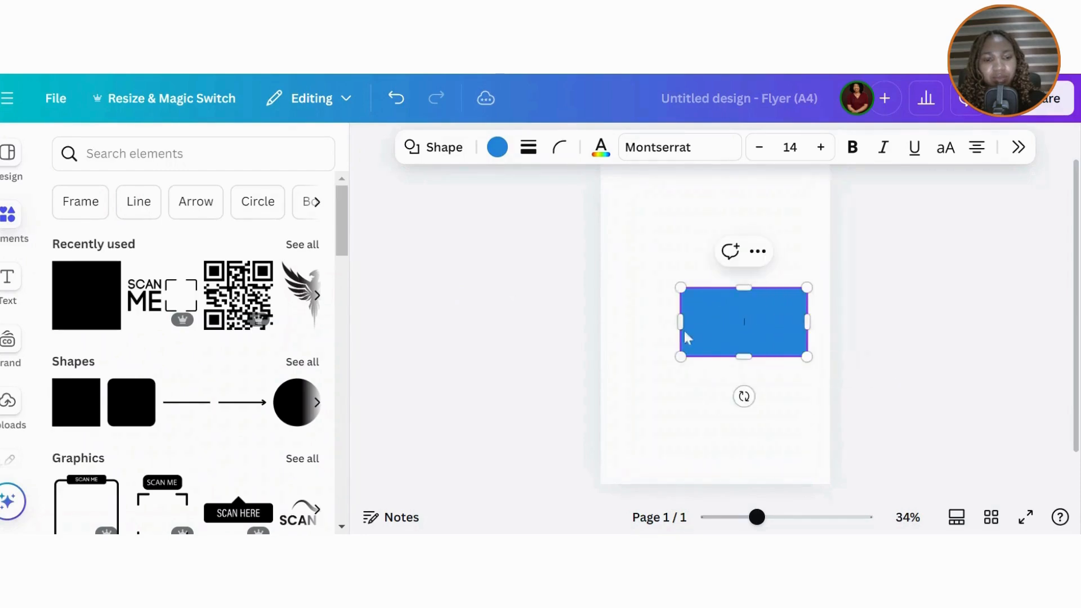
mouse_move(676, 329)
mouse_down()
mouse_move(613, 335)
mouse_move(683, 332)
mouse_move(684, 343)
mouse_up()
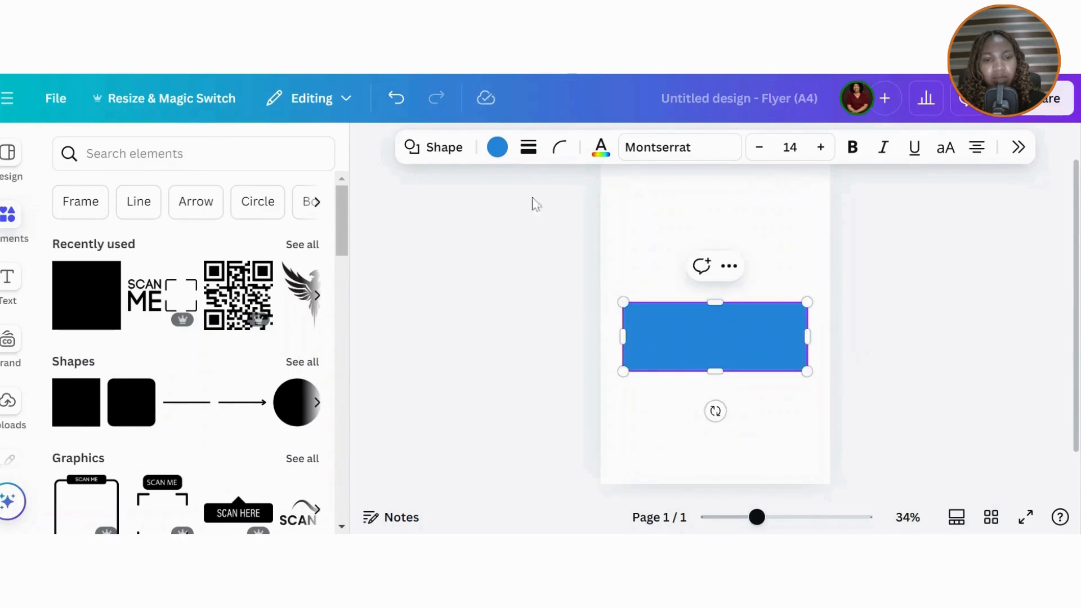
- Set the rectangle's fill colour to #1378D6
click(497, 147)
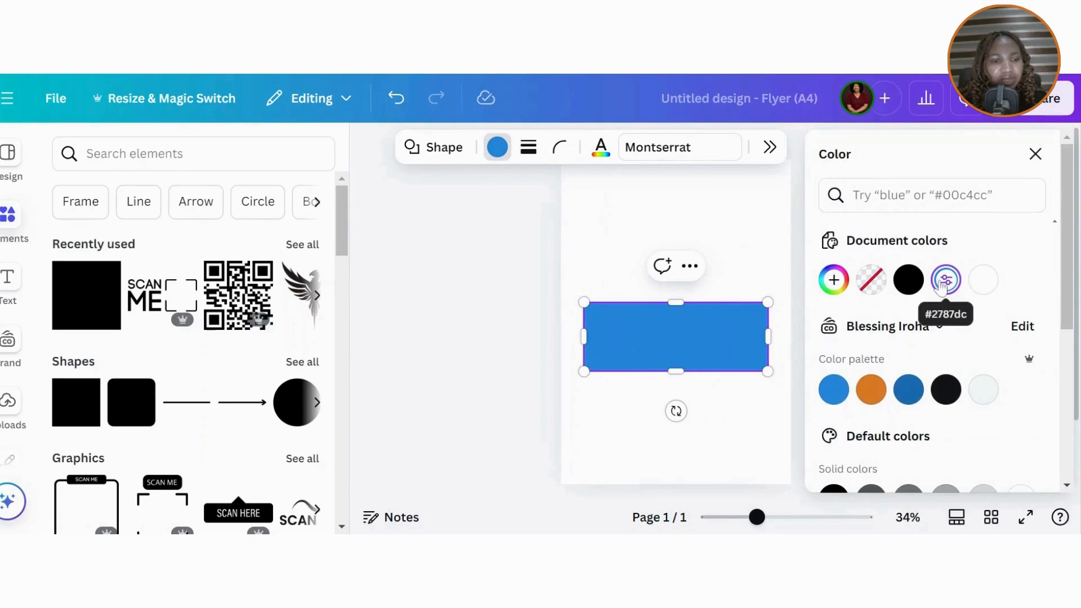
click(941, 284)
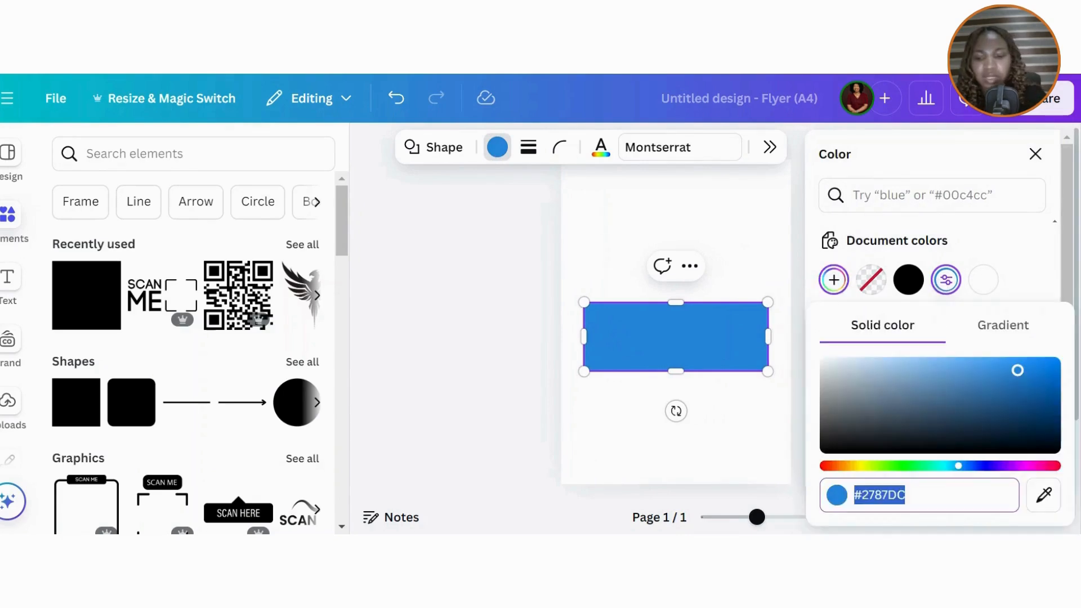
text(#13)
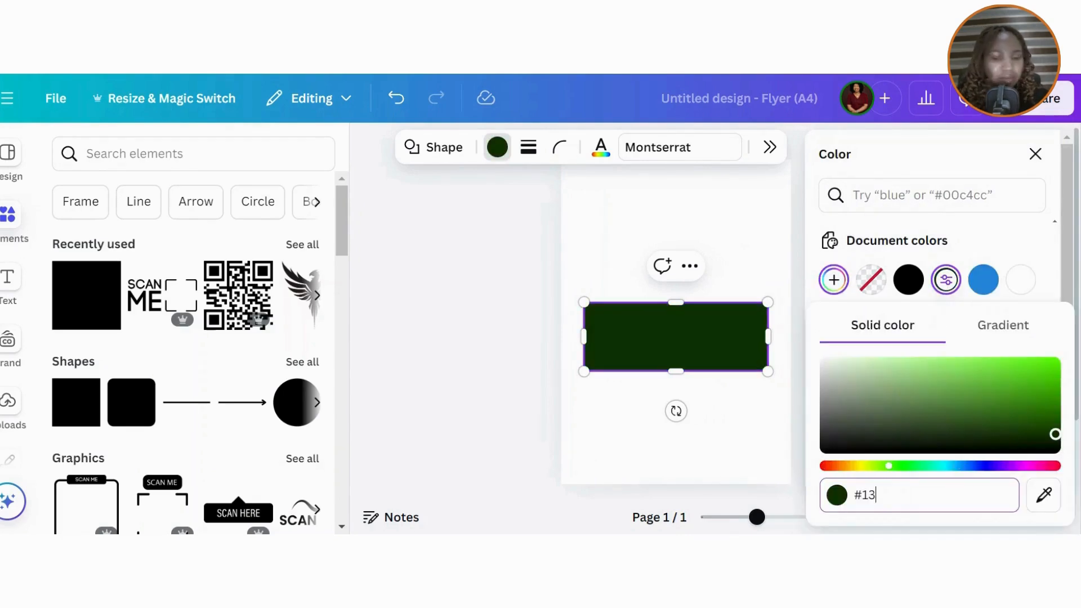
text(78)
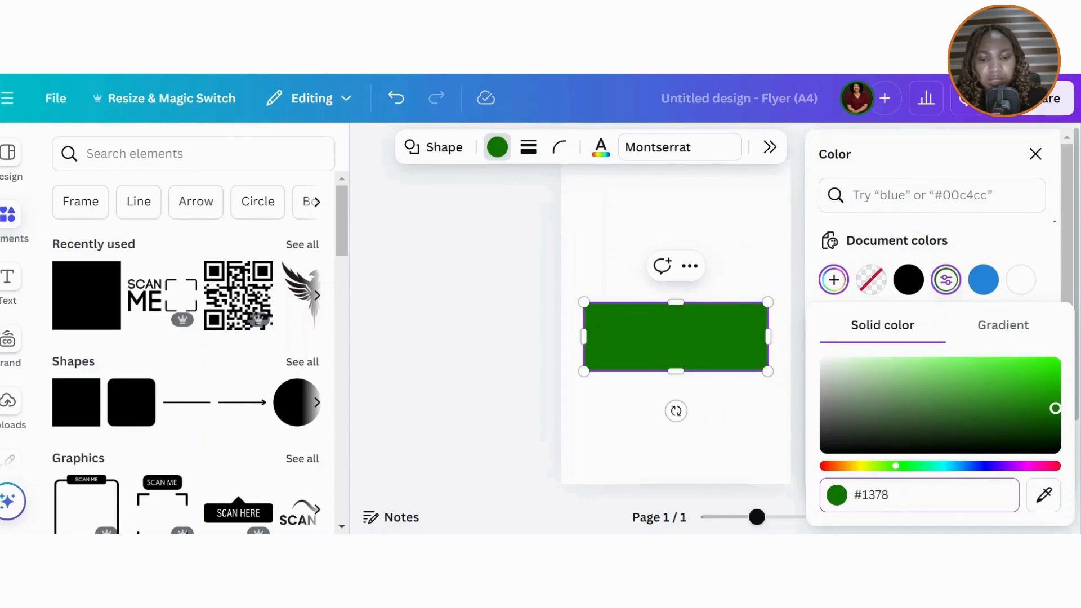
text(D6)
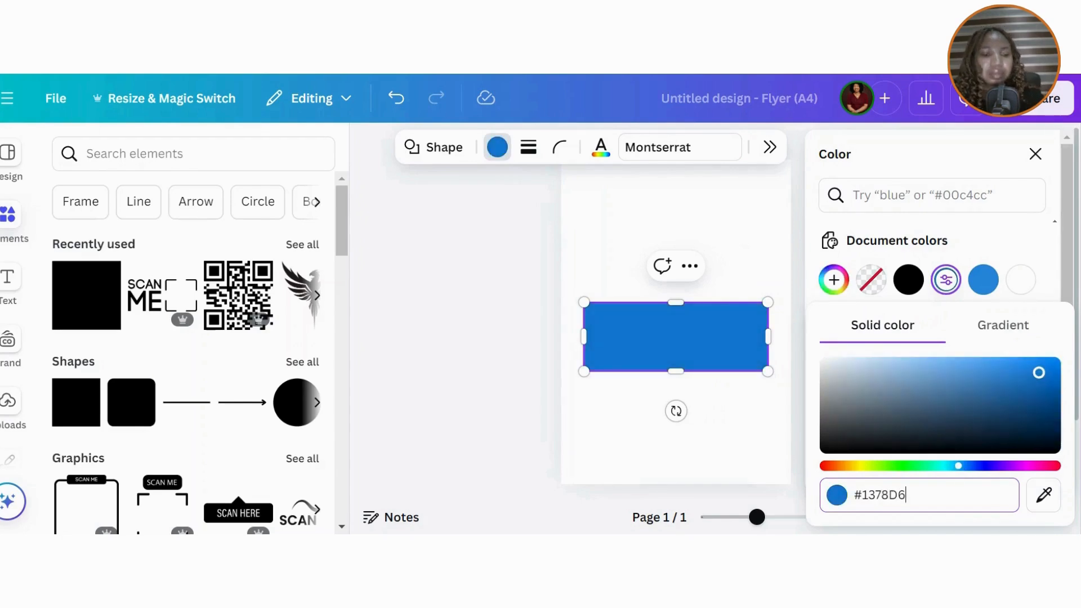
key(Return)
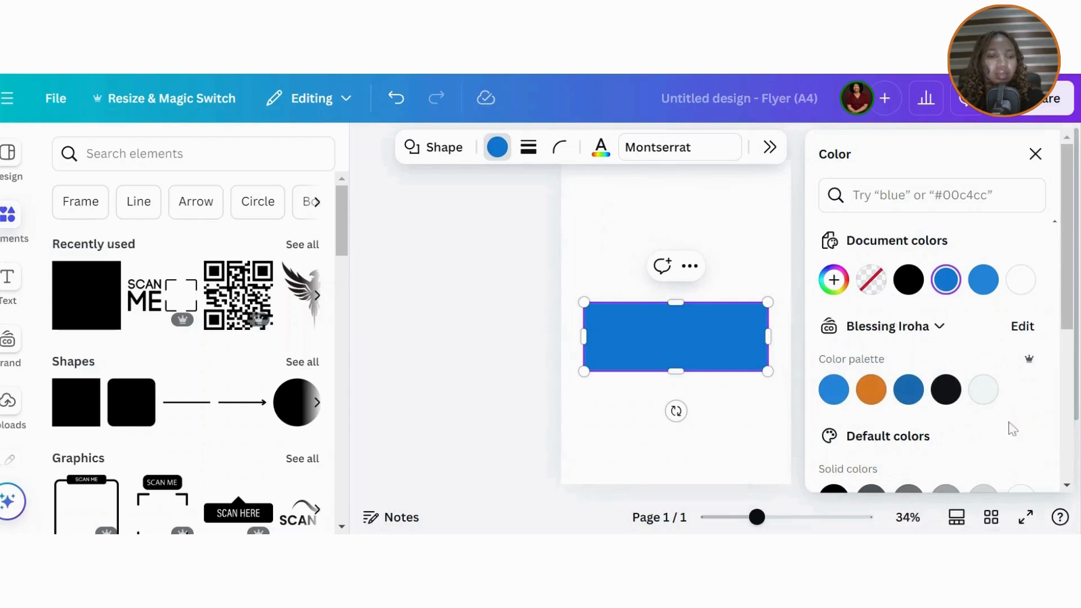
click(1034, 153)
click(529, 338)
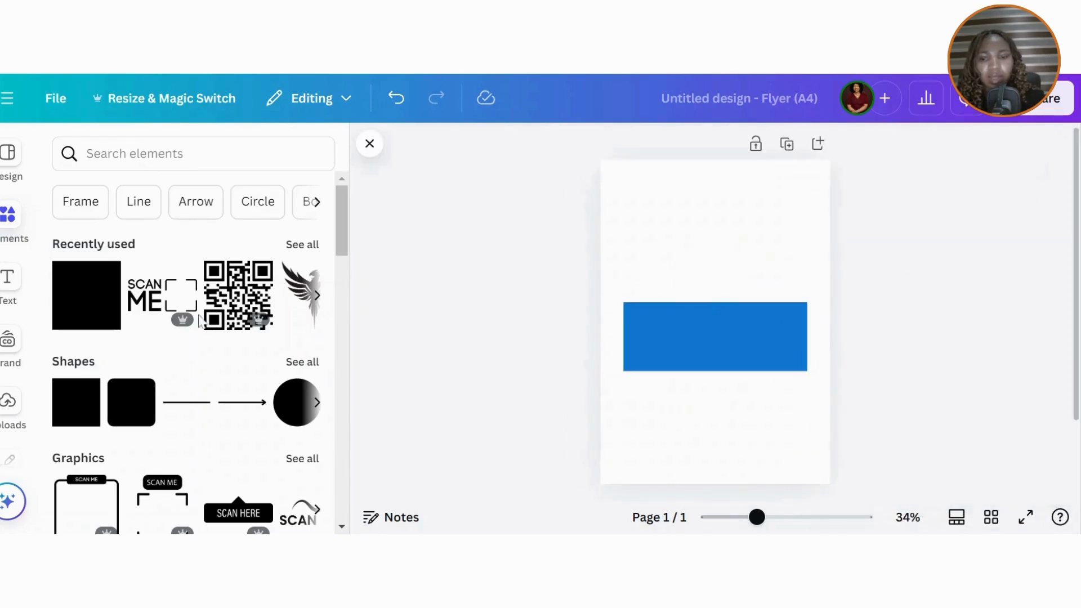
- Insert the uploaded football team photo over the blue rectangle and remove its background
click(8, 401)
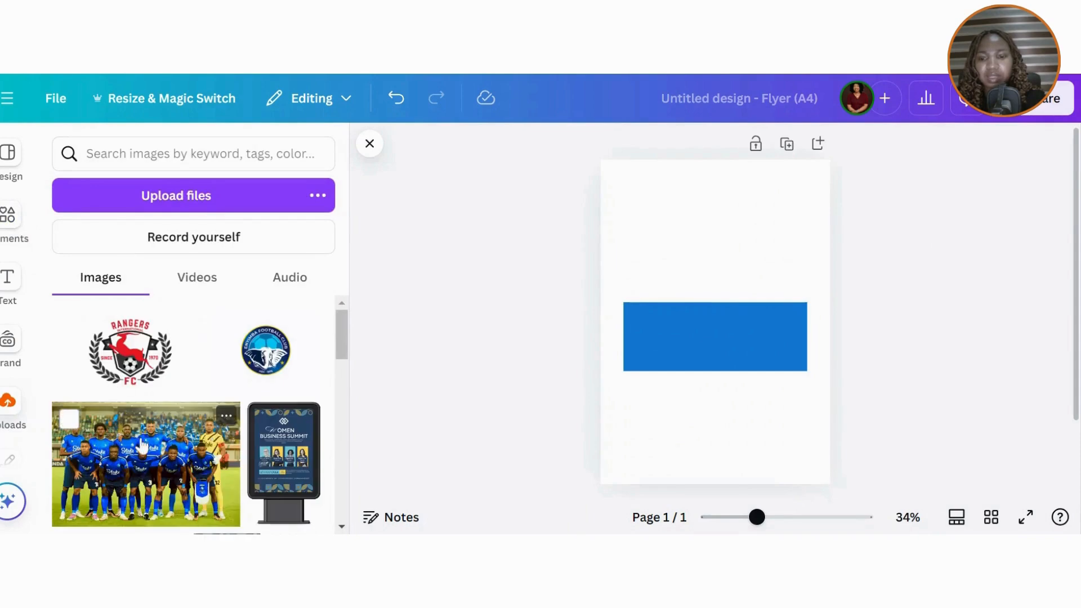
click(140, 444)
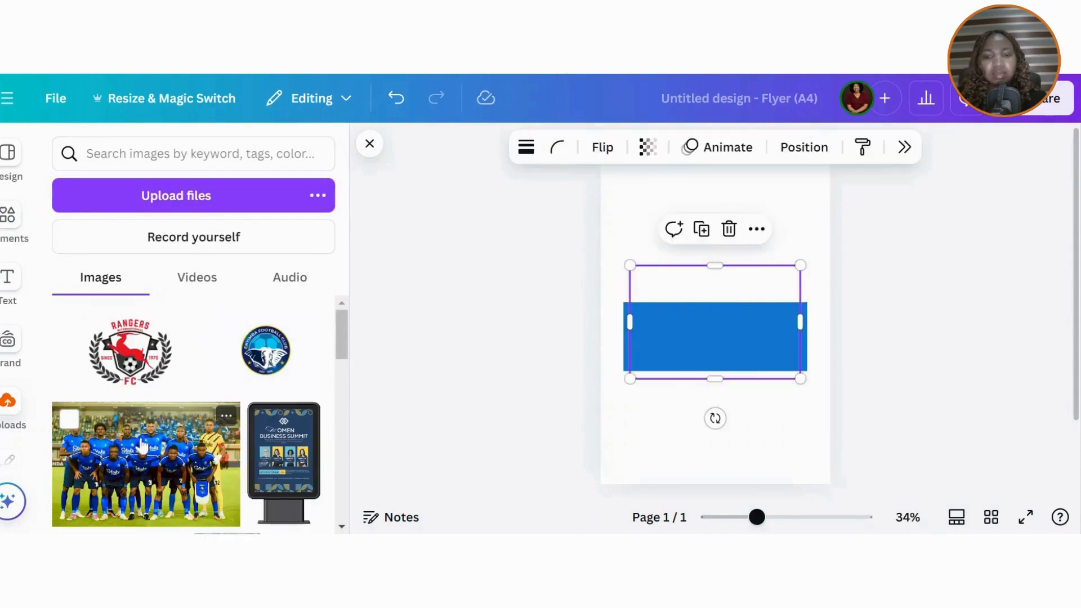
click(370, 145)
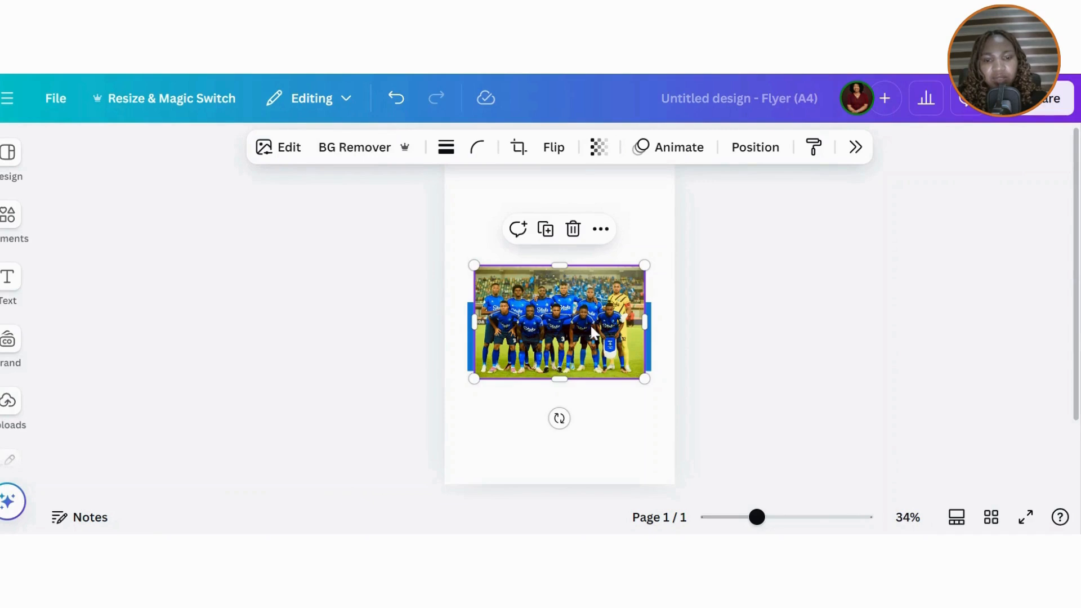
click(343, 149)
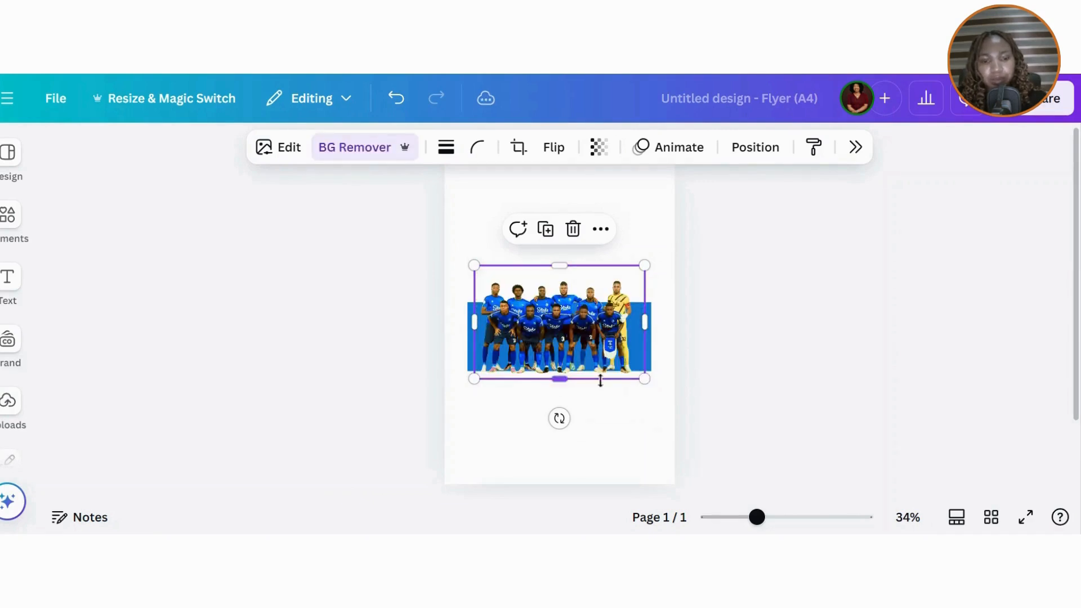
- Crop the team photo's left and right sides close to the outer players and cut its lower edge above the knees
drag(757, 517, 801, 517)
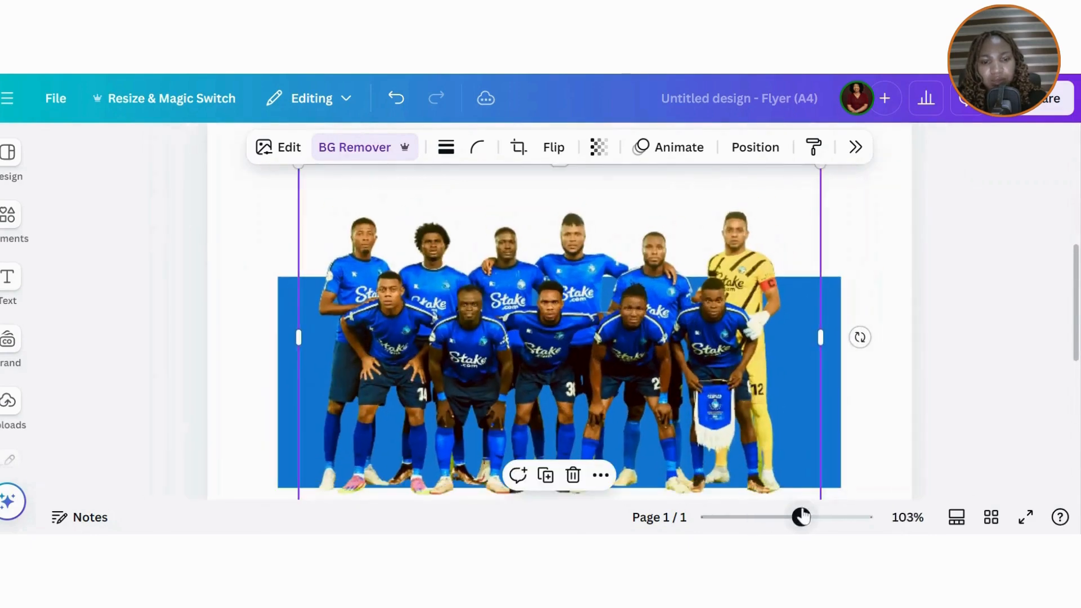
drag(818, 338, 766, 344)
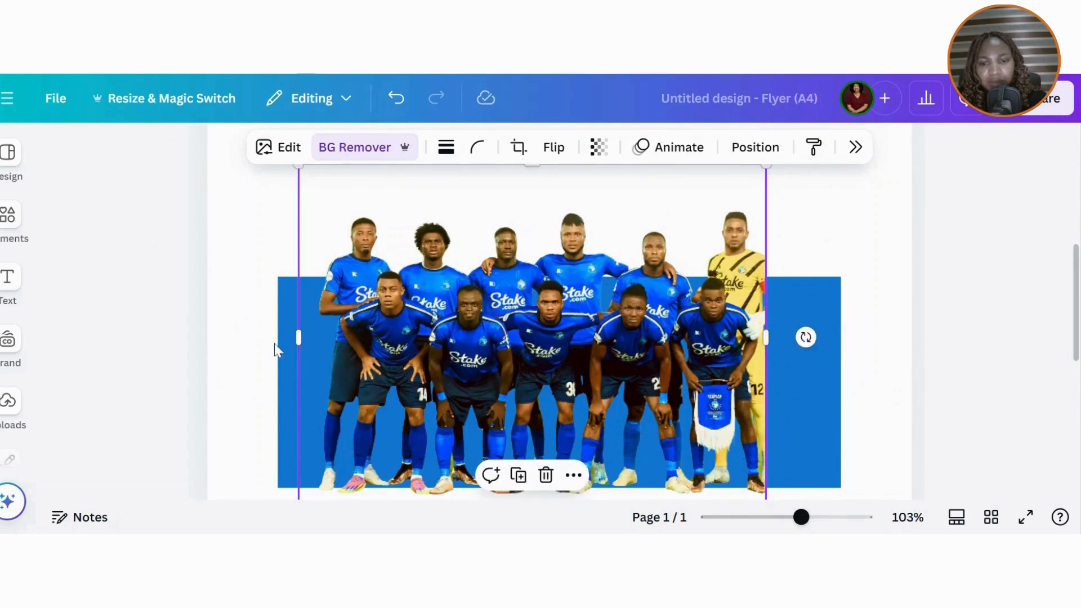
drag(299, 336, 339, 336)
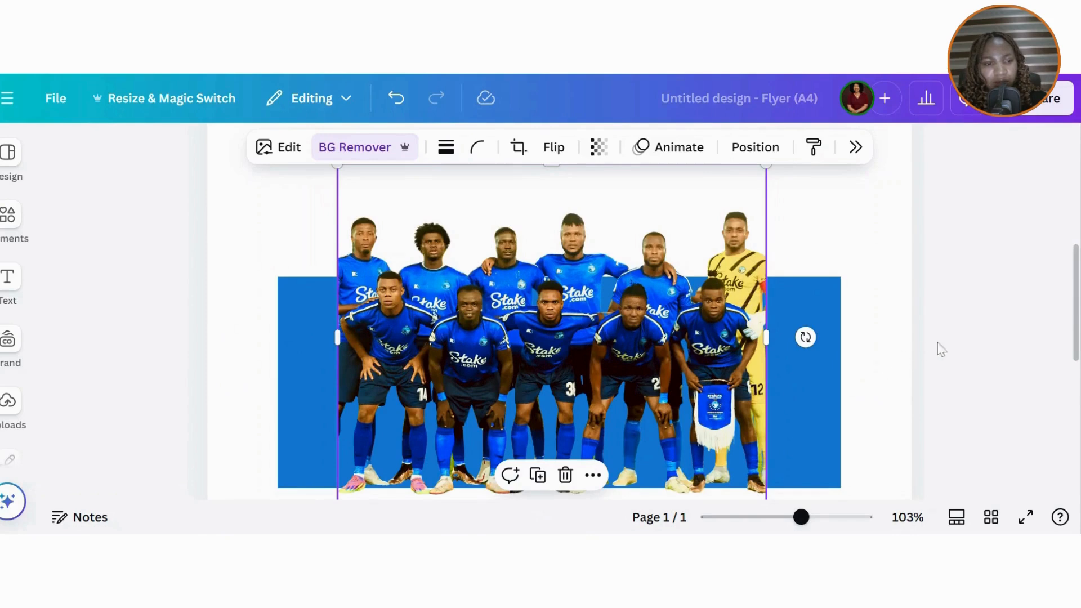
scroll(531, 347, down, 3)
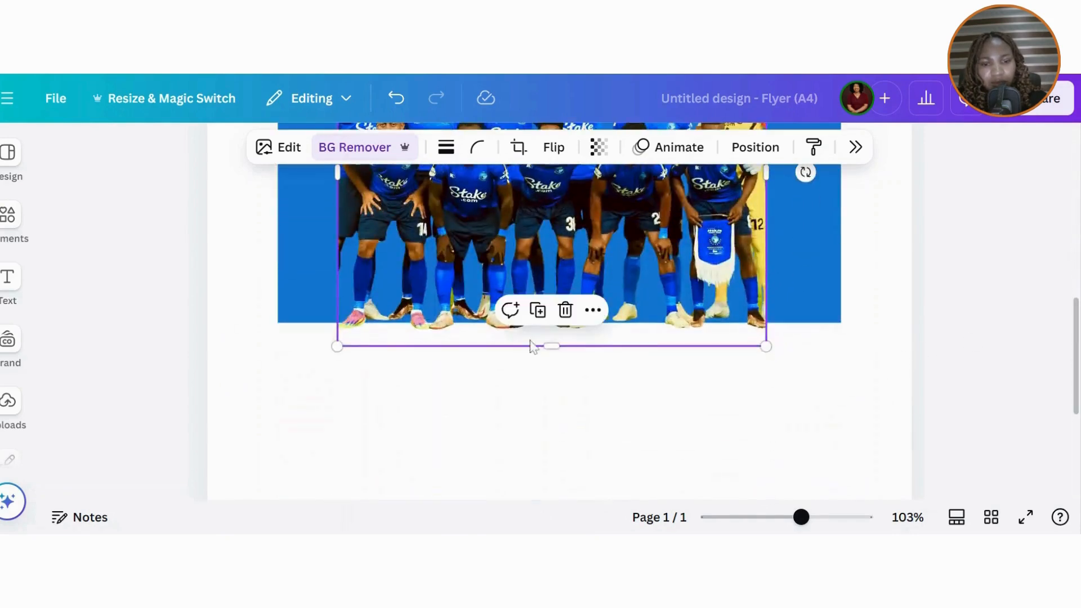
drag(555, 346, 554, 250)
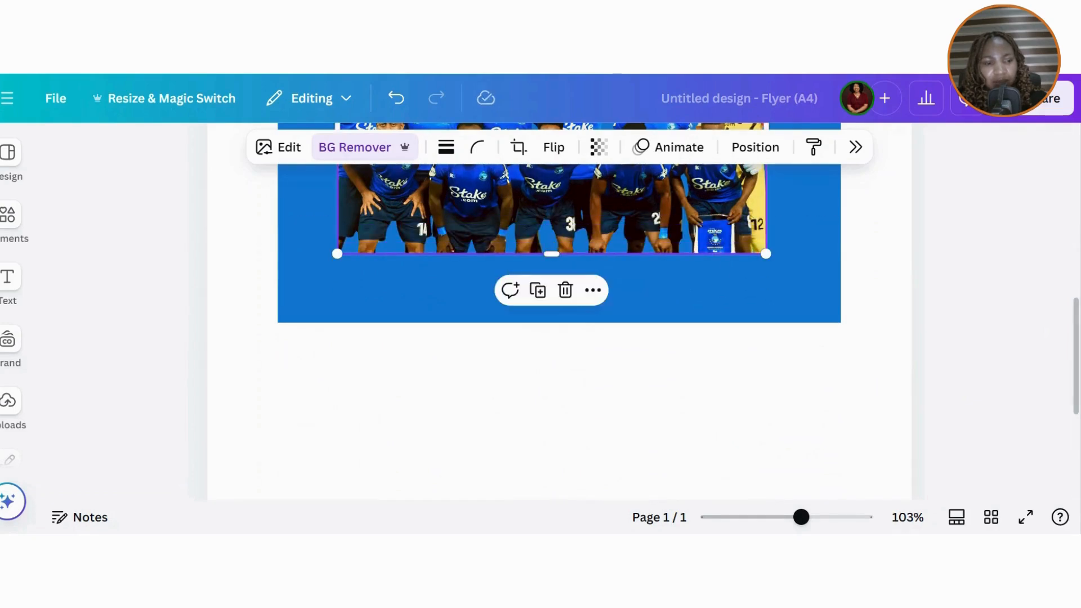
- Fit the team photo to the blue rectangle's width and bottom edge, and crop the empty space above the players
drag(1075, 408, 1076, 341)
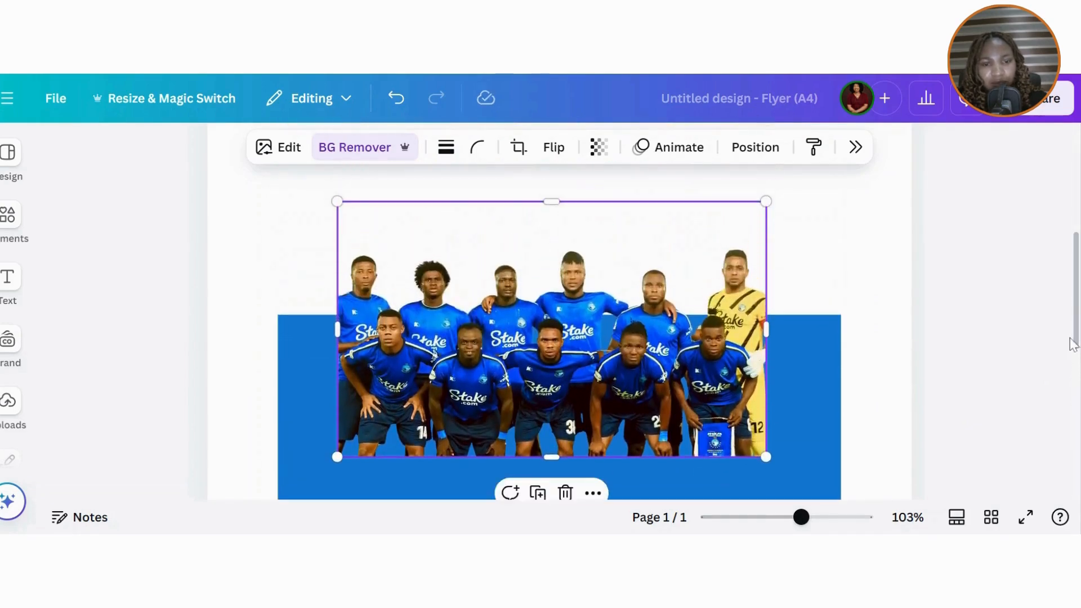
drag(517, 393, 457, 440)
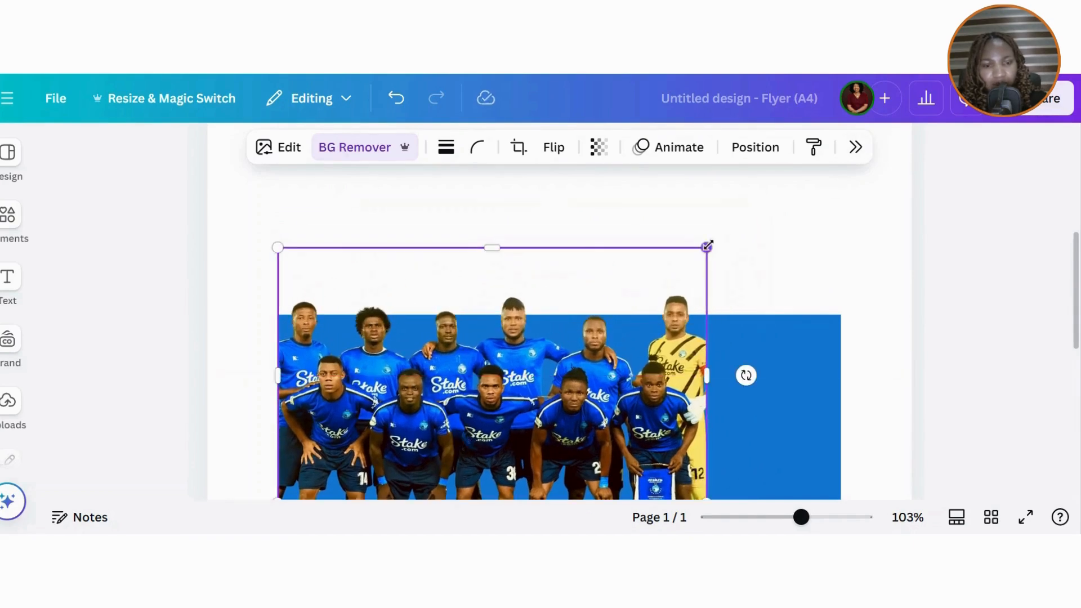
drag(708, 246, 856, 190)
drag(1077, 329, 1077, 374)
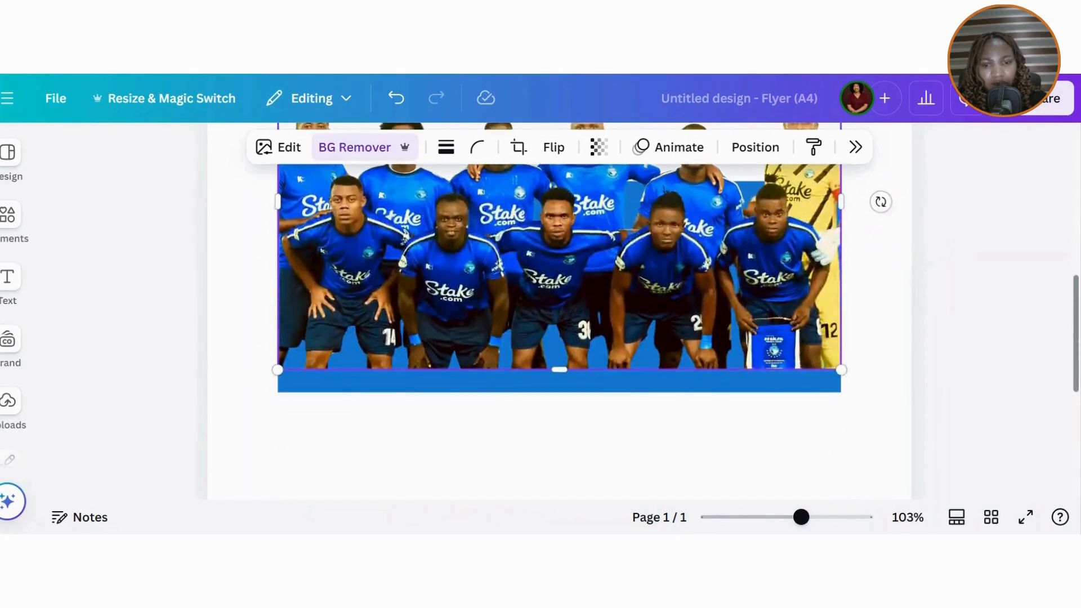
drag(724, 201, 726, 225)
drag(1077, 350, 1077, 300)
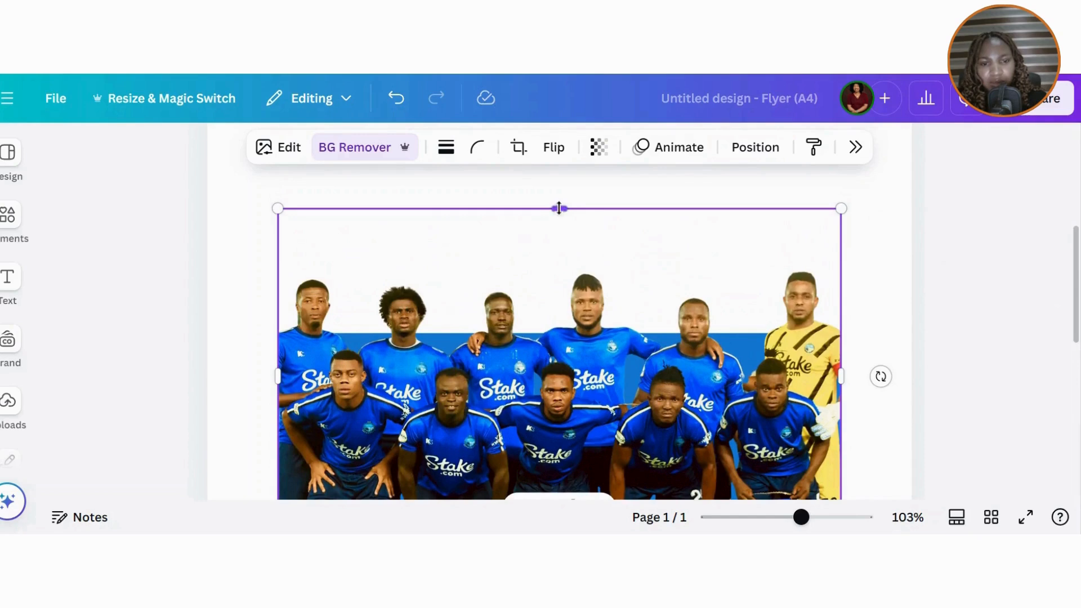
drag(559, 208, 559, 261)
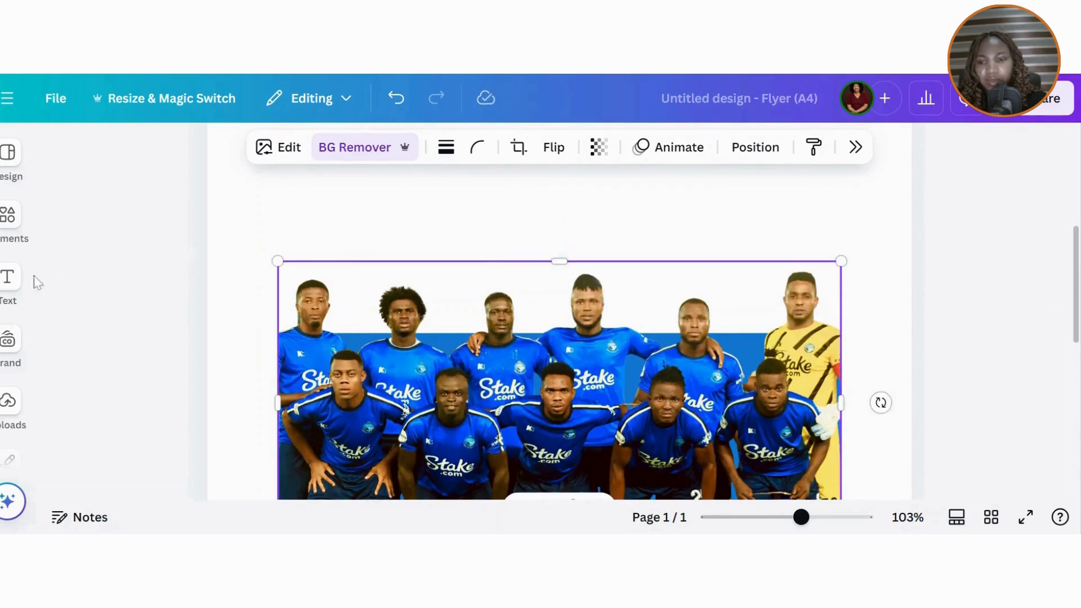
- Add a heading reading "enyimba" over the team photo and switch it to uppercase
click(8, 278)
click(111, 286)
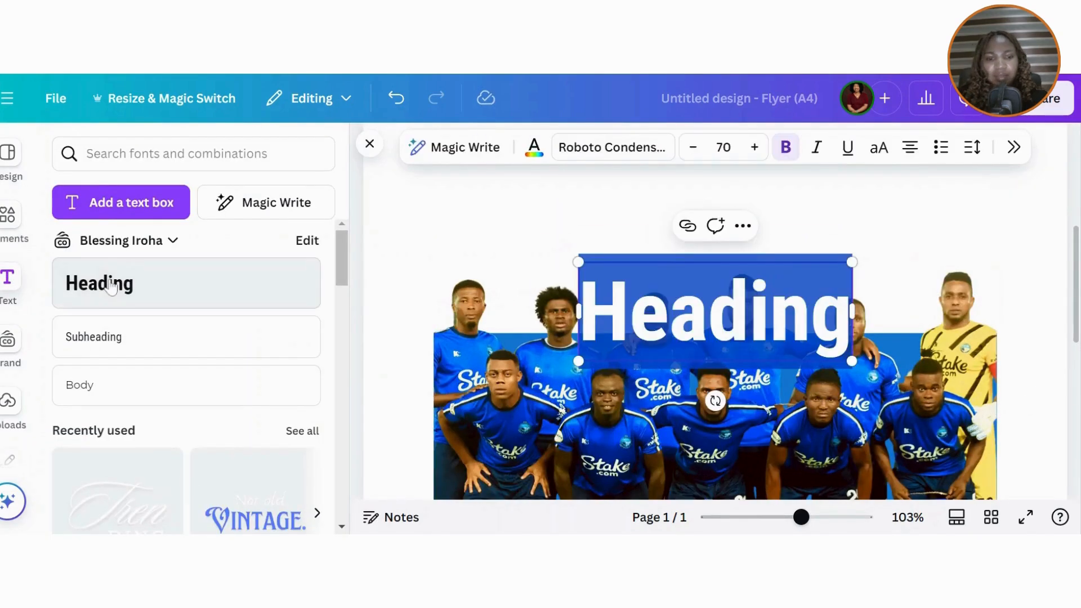
text(enyim)
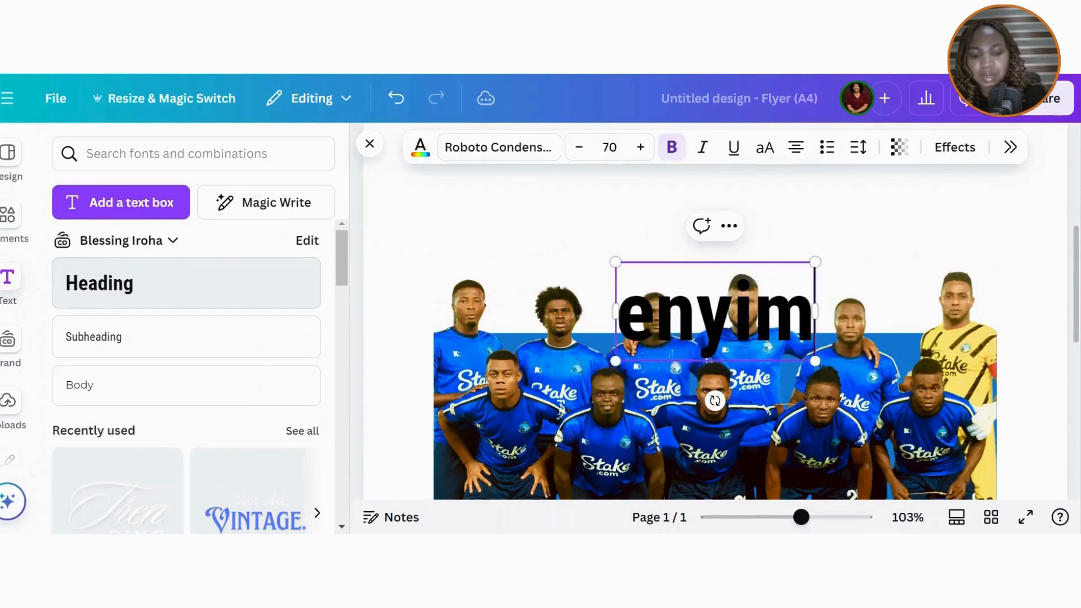
text(ba)
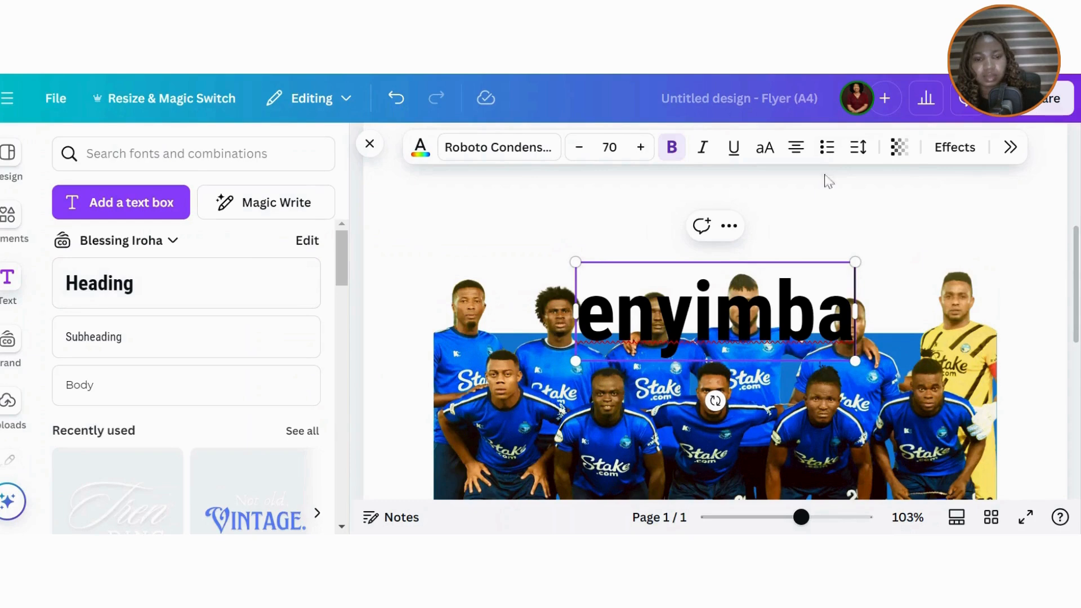
click(870, 220)
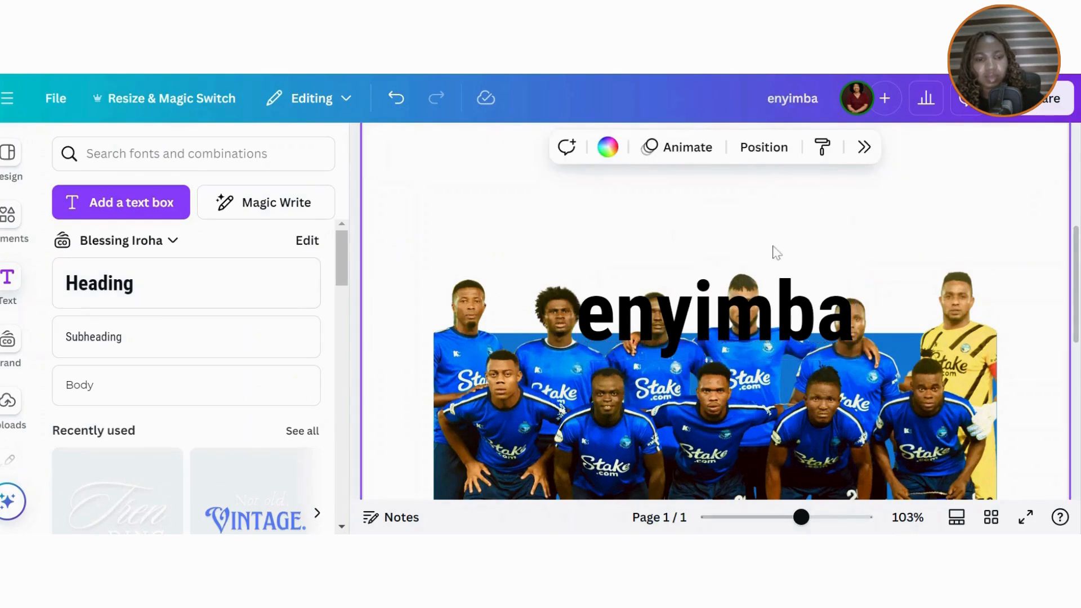
click(767, 301)
click(878, 155)
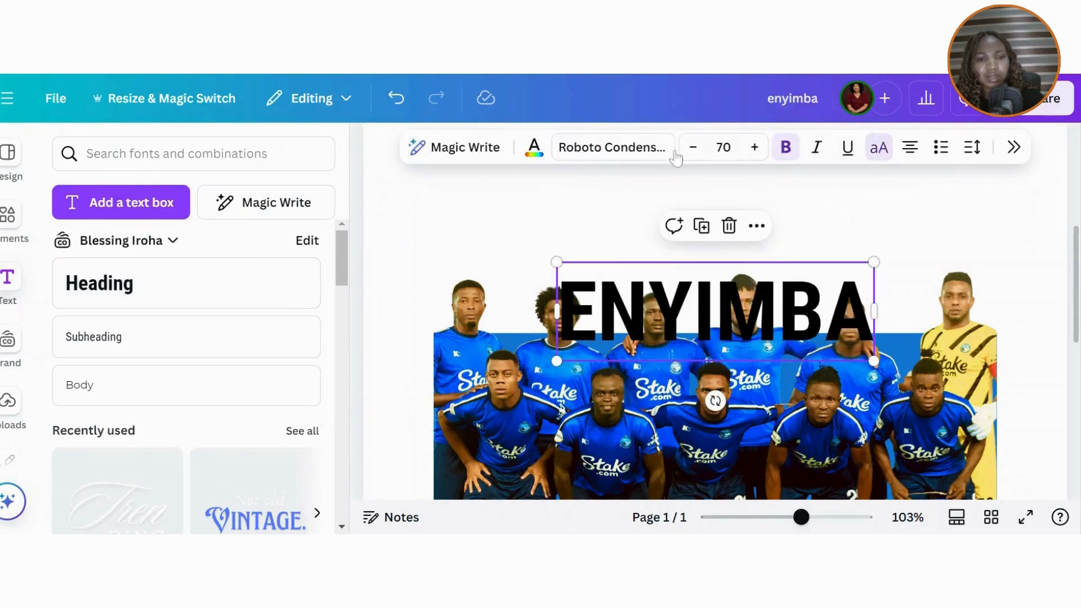
- Change the ENYIMBA heading's font to Sucre
click(614, 148)
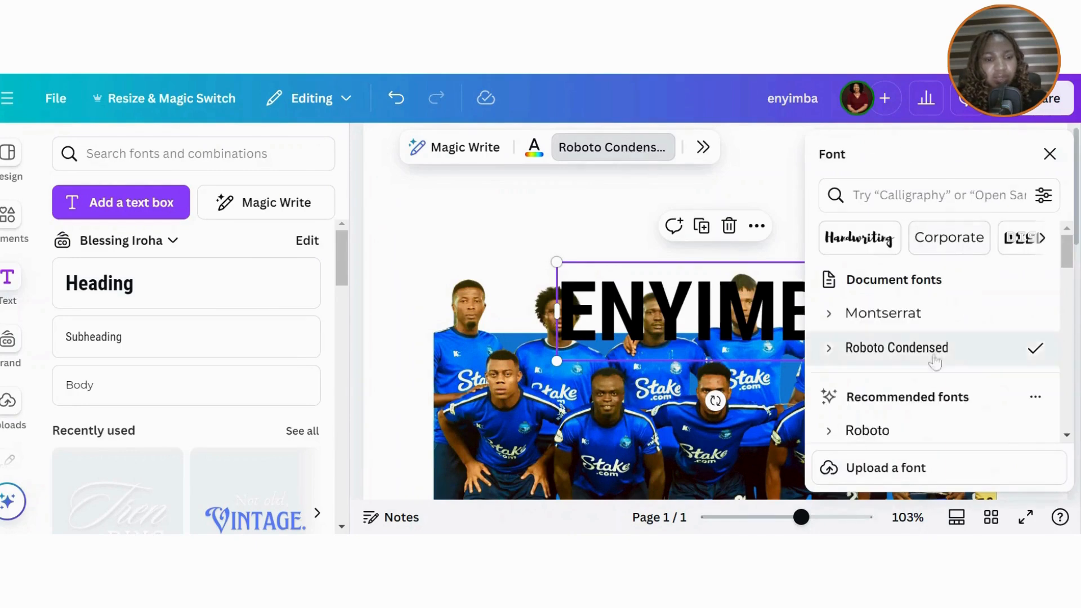
scroll(935, 349, down, 3)
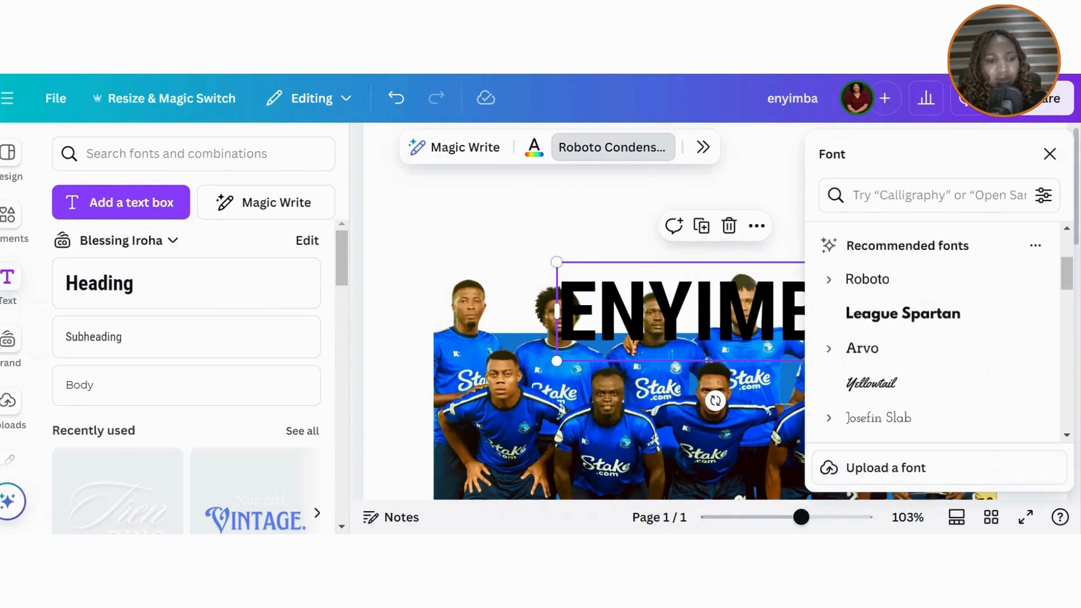
click(1056, 280)
drag(1068, 279, 1068, 323)
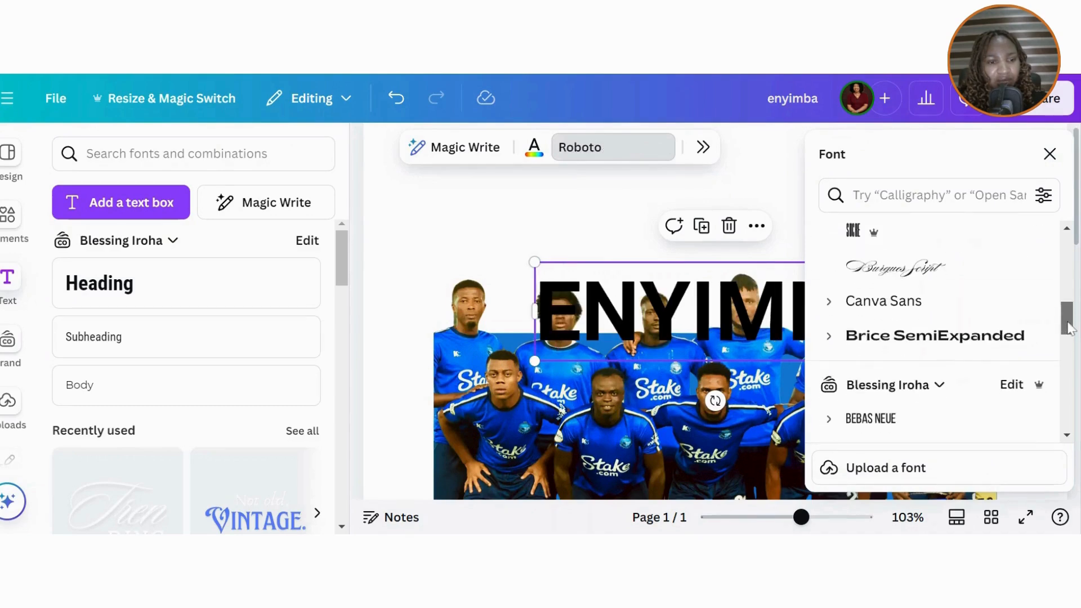
click(860, 242)
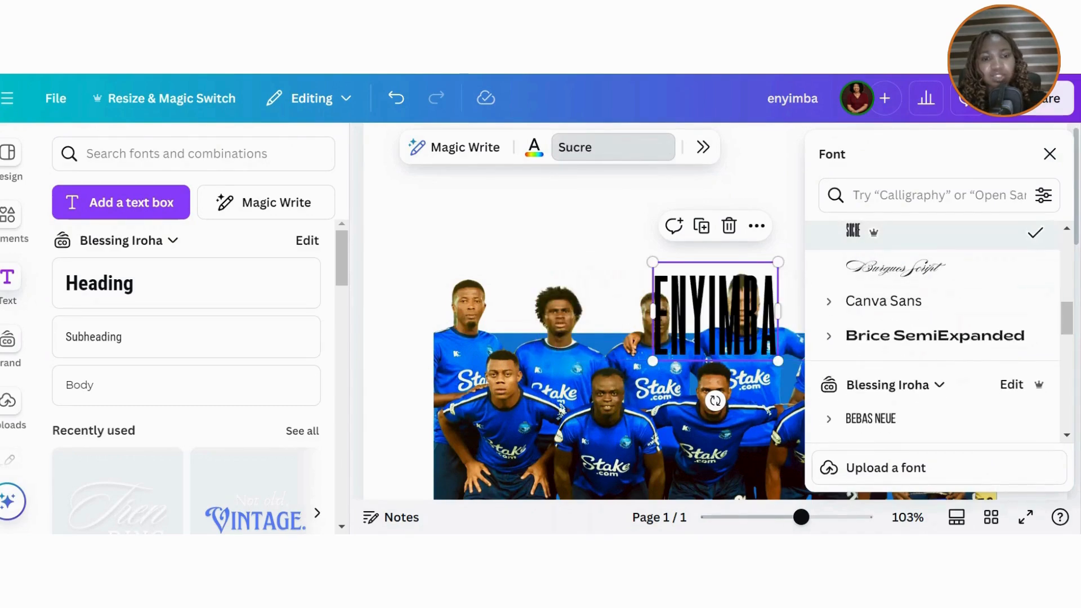
click(1049, 154)
- Enlarge the ENYIMBA heading to size 325, spanning the team photo's width, and place it overlapping the back row's heads
drag(749, 345, 530, 272)
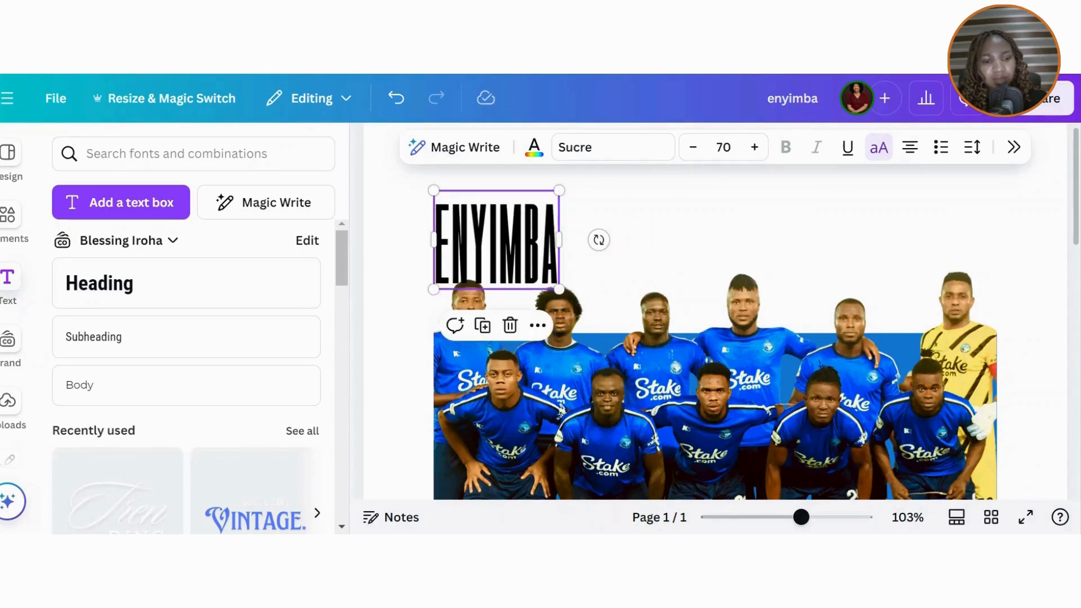
drag(801, 516, 770, 517)
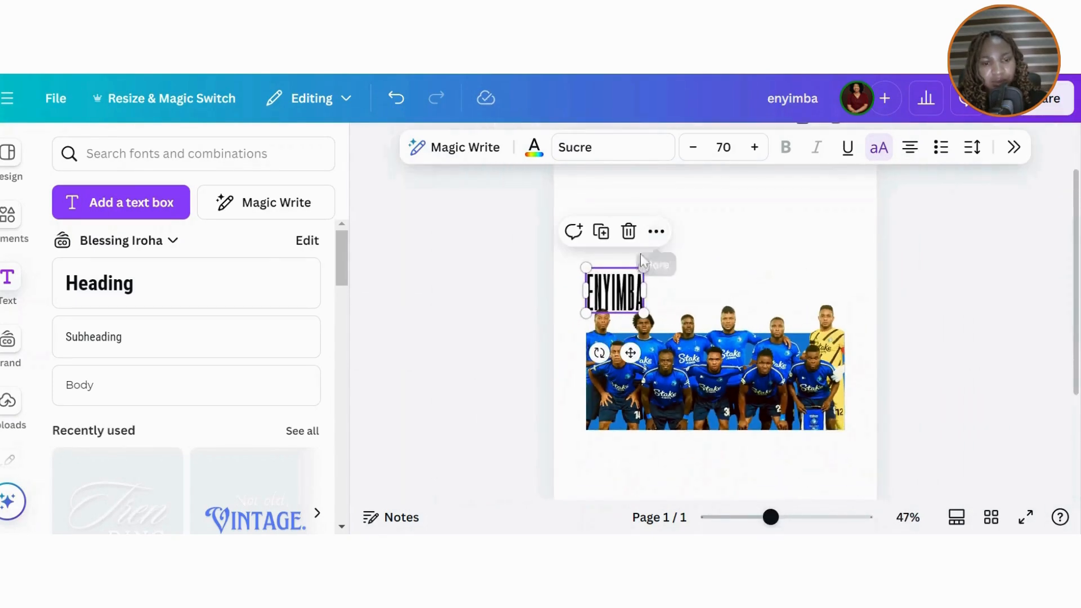
drag(640, 267, 883, 151)
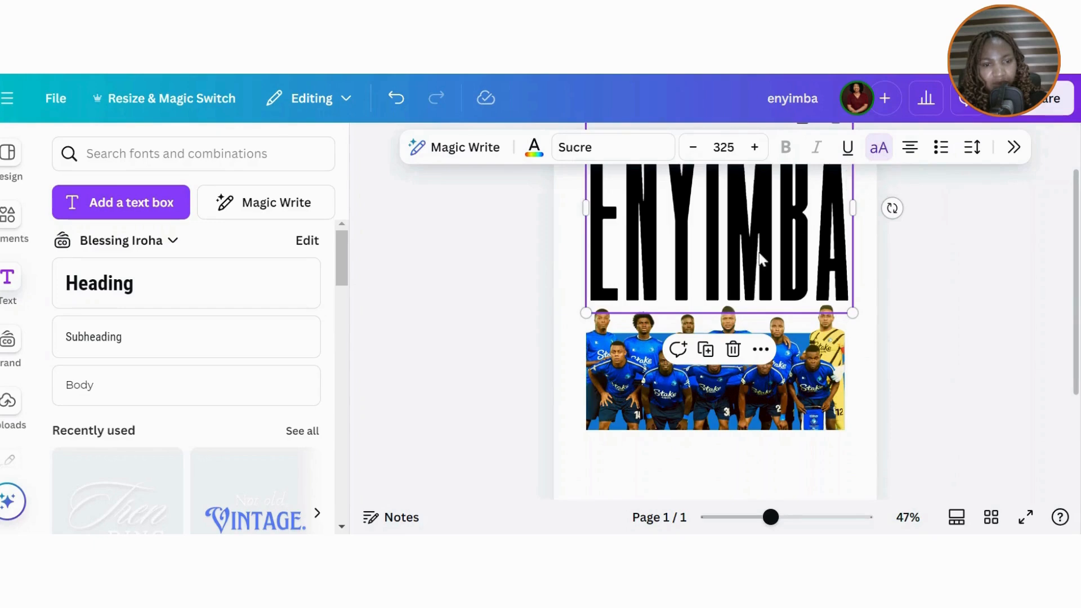
drag(761, 259, 752, 286)
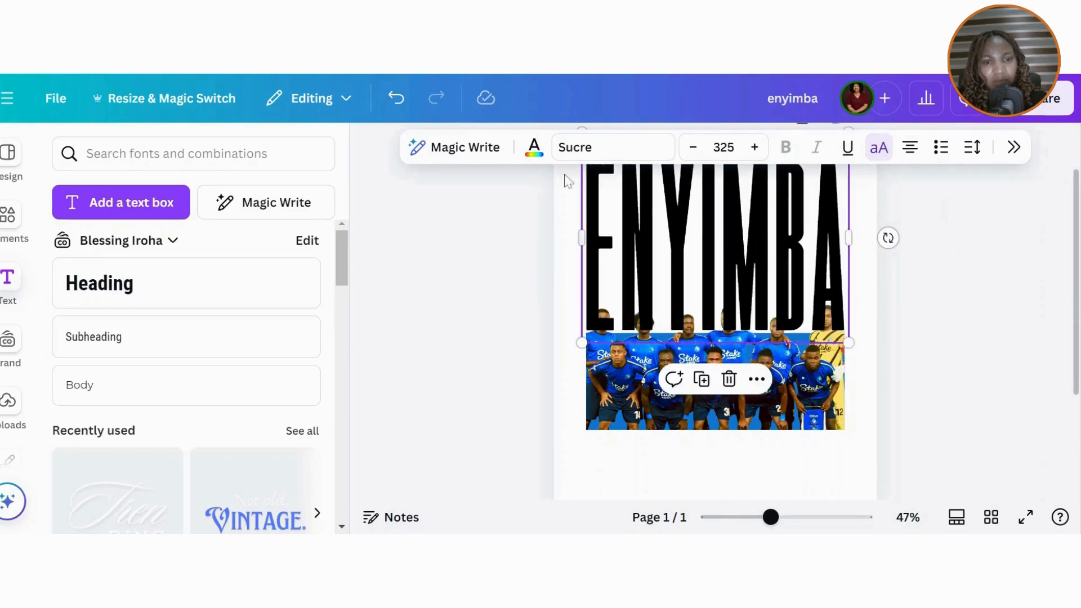
- Recolor the ENYIMBA heading with the blue already used in the document
click(534, 148)
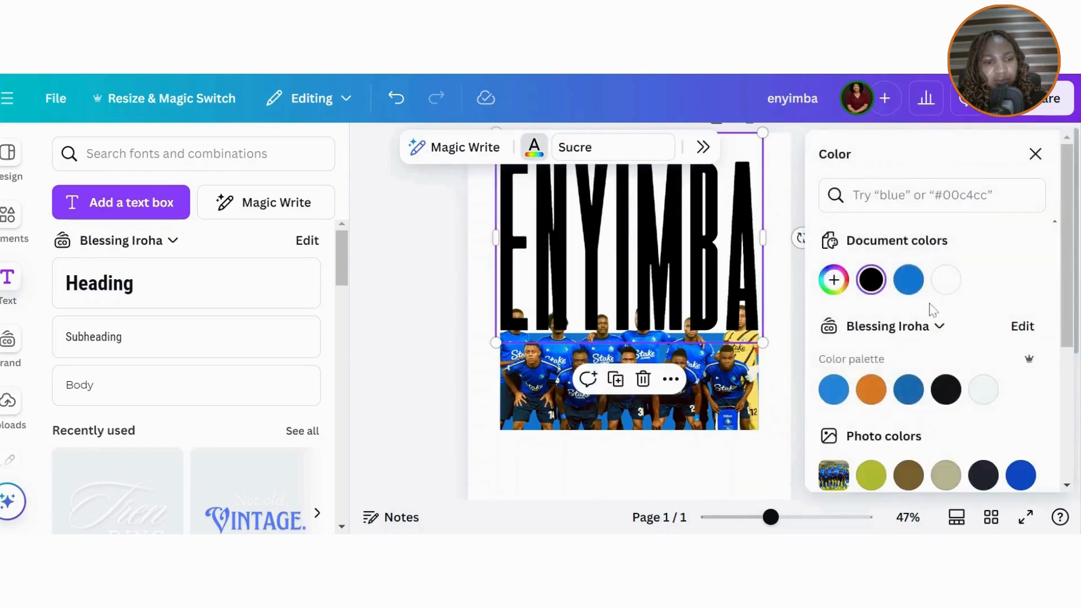
click(909, 282)
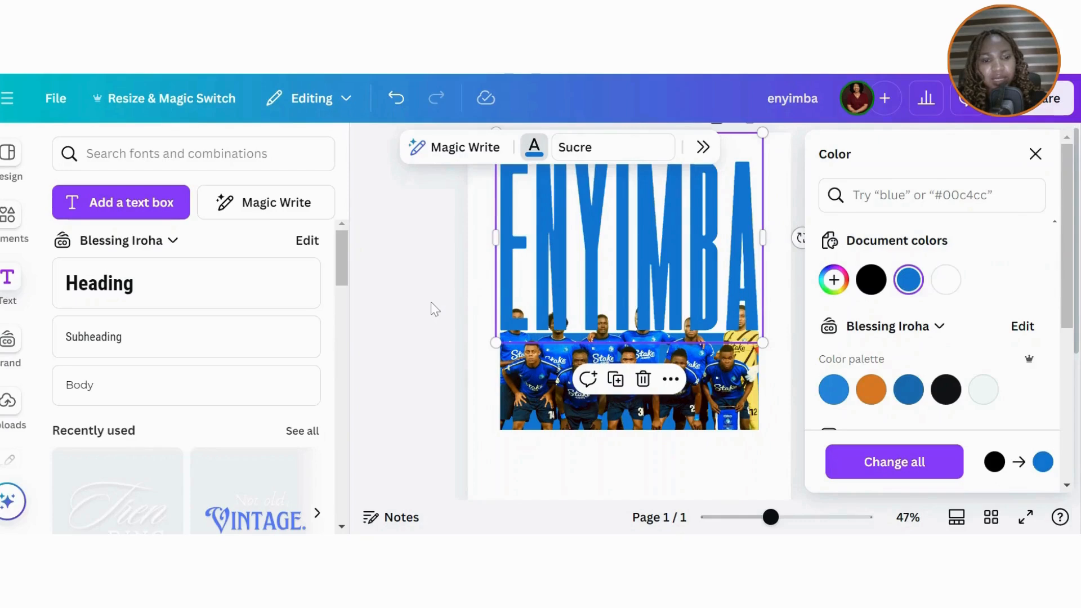
key(Escape)
- Send the ENYIMBA heading to the back, behind the team photo and blue rectangle
click(1014, 147)
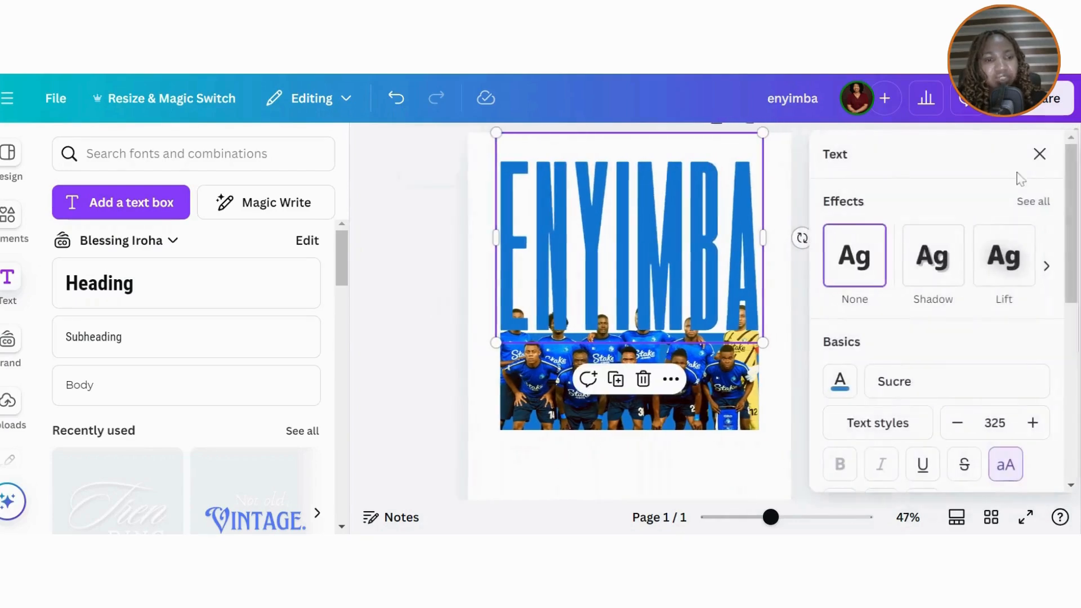
click(670, 380)
mouse_move(732, 295)
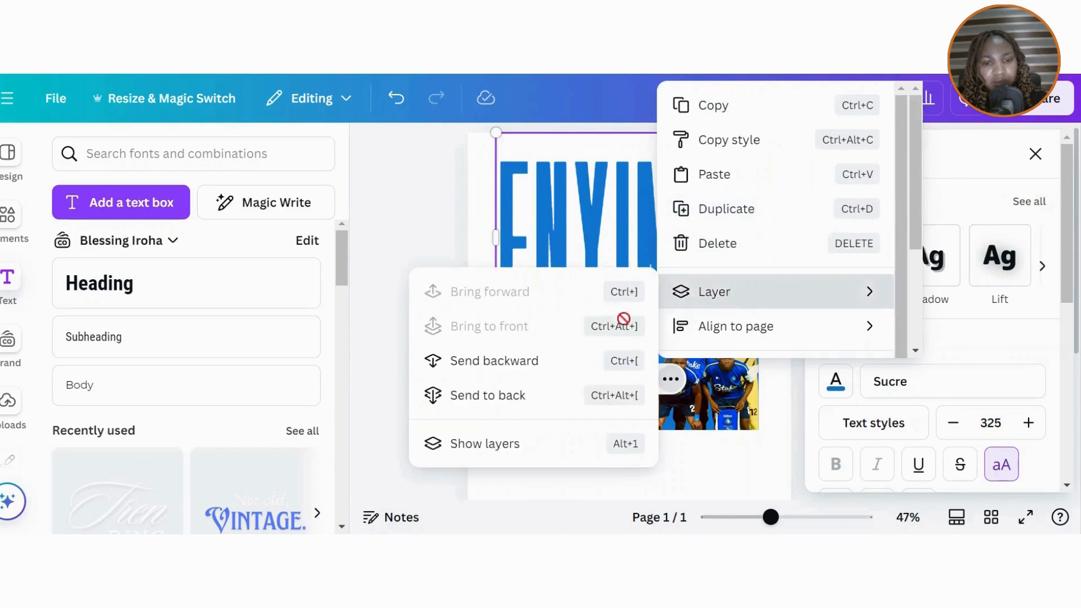
click(511, 400)
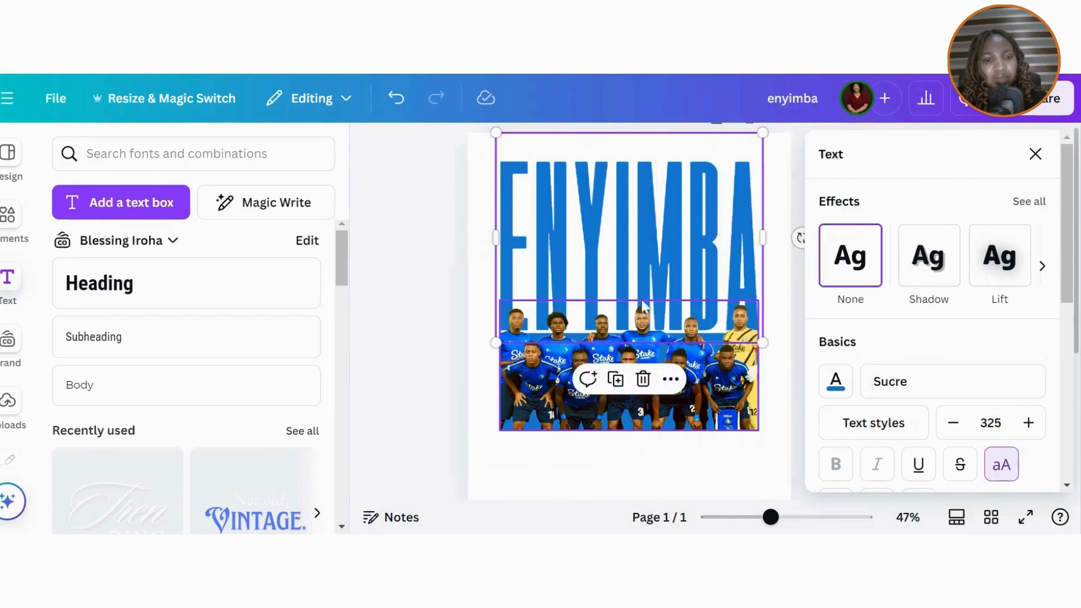
click(1035, 154)
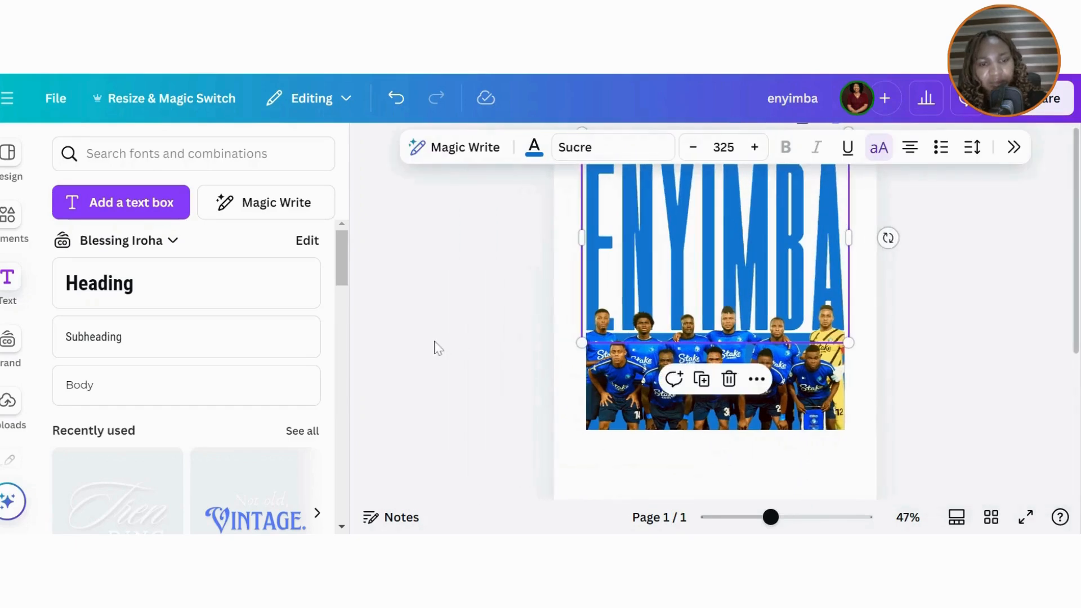
click(522, 294)
- Shift the ENYIMBA heading down so the lower part of its letters sits behind the players and blue rectangle
click(711, 228)
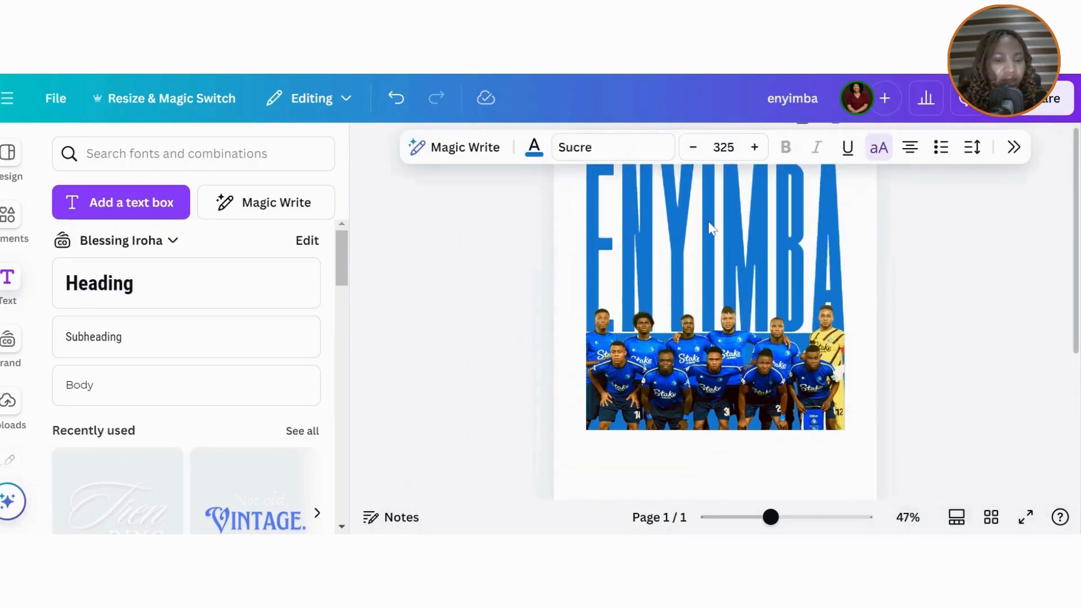
key(Down)
key(Down)
key(Down)
key(Down)
key(Down)
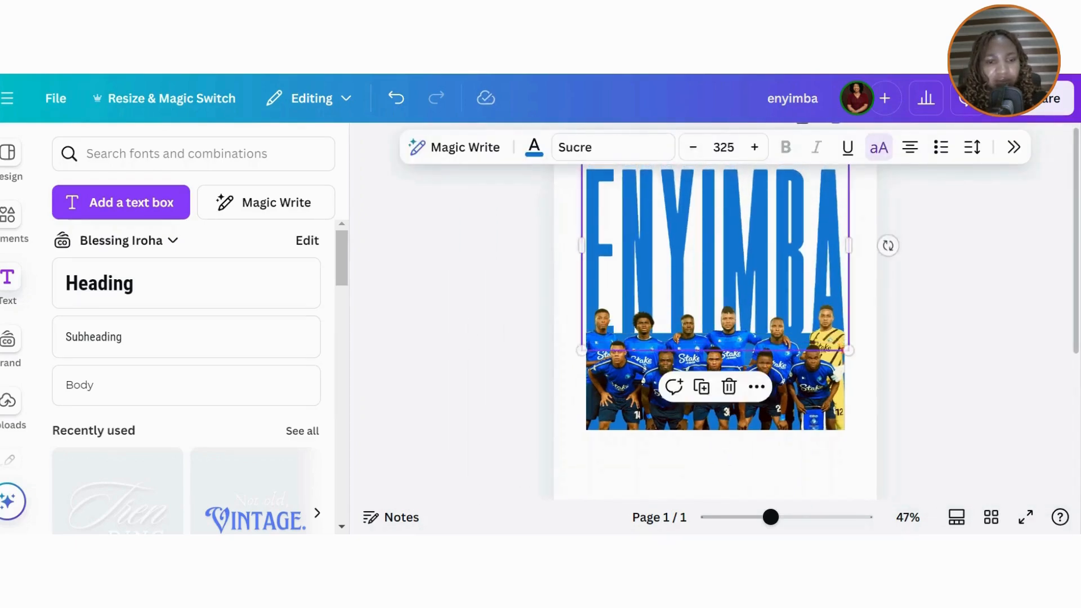
key(Down)
key(Down)
key(Down)
key(Down)
key(Down)
key(Down)
key(Down)
key(Down)
key(Down)
key(Down)
key(Down)
key(Down)
key(Down)
key(Down)
key(Down)
key(Down)
key(Down)
key(Down)
key(Down)
key(Down)
key(Down)
key(Down)
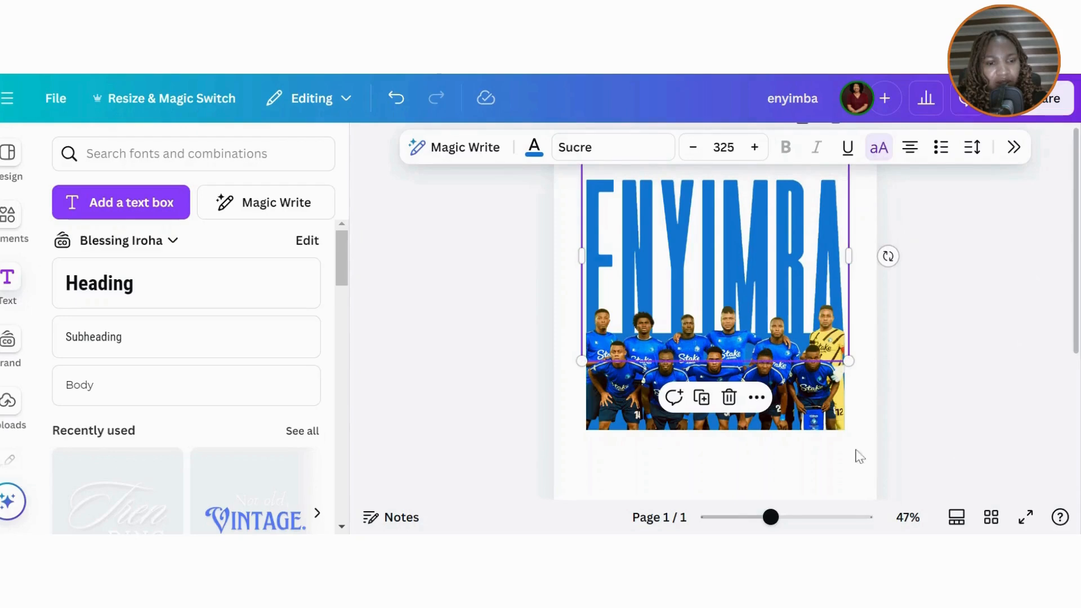
drag(770, 516, 753, 517)
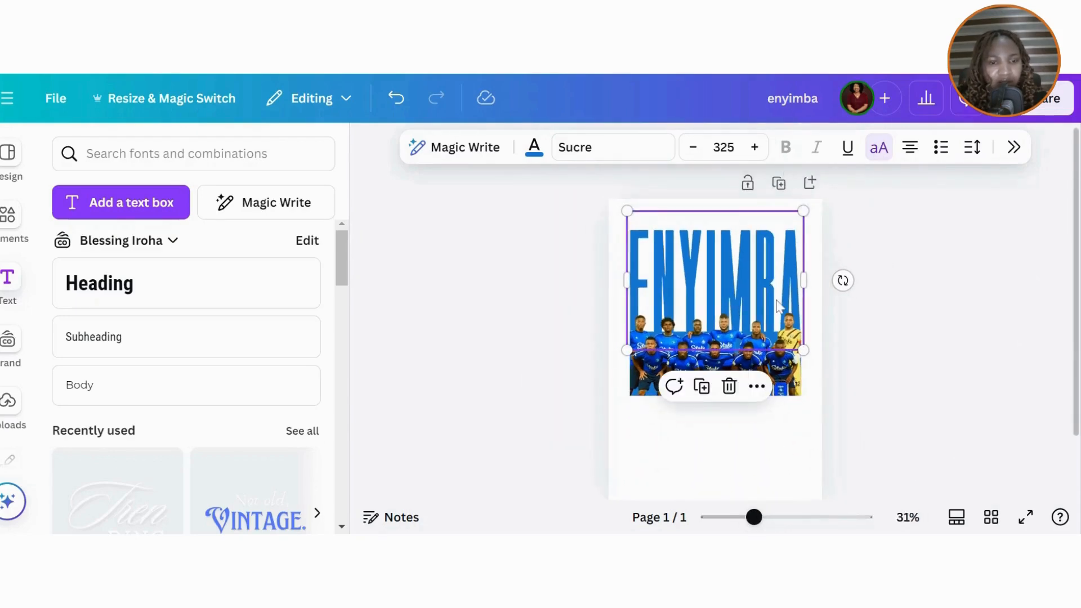
click(890, 327)
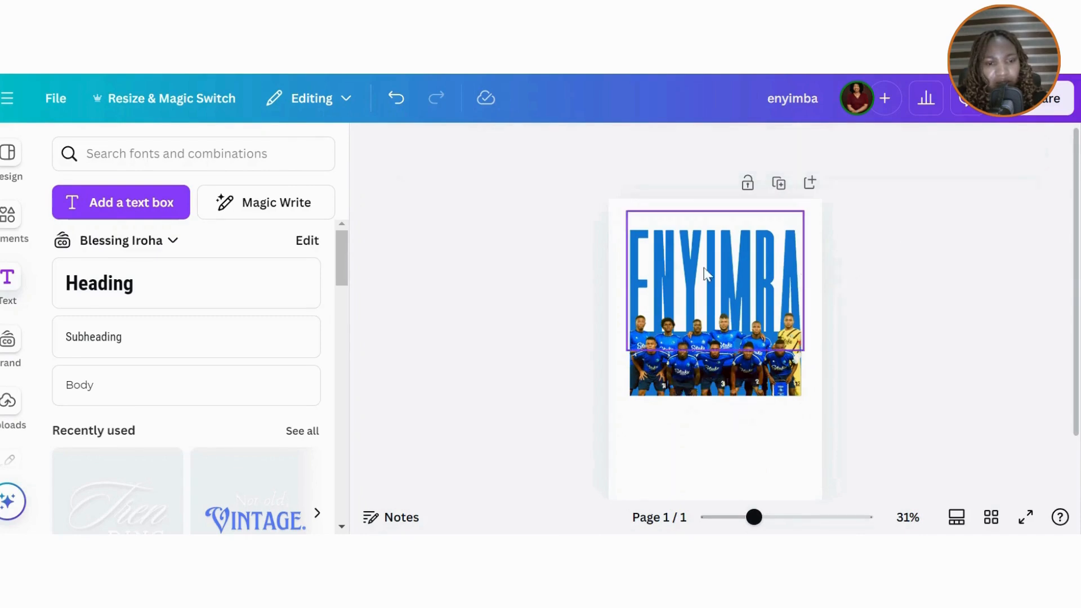
click(706, 275)
click(706, 274)
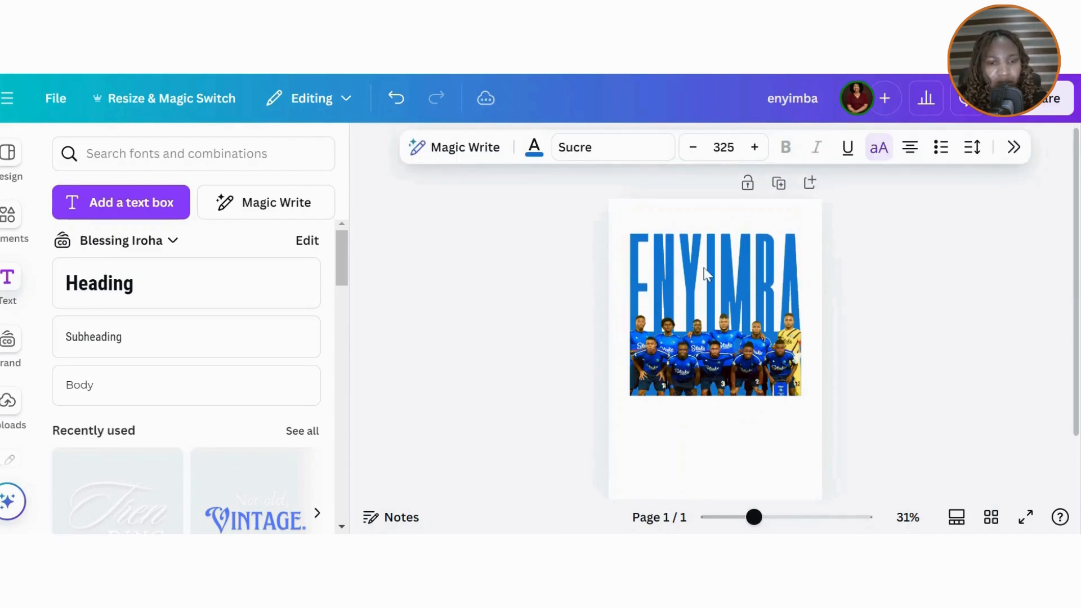
drag(731, 292, 730, 296)
click(897, 430)
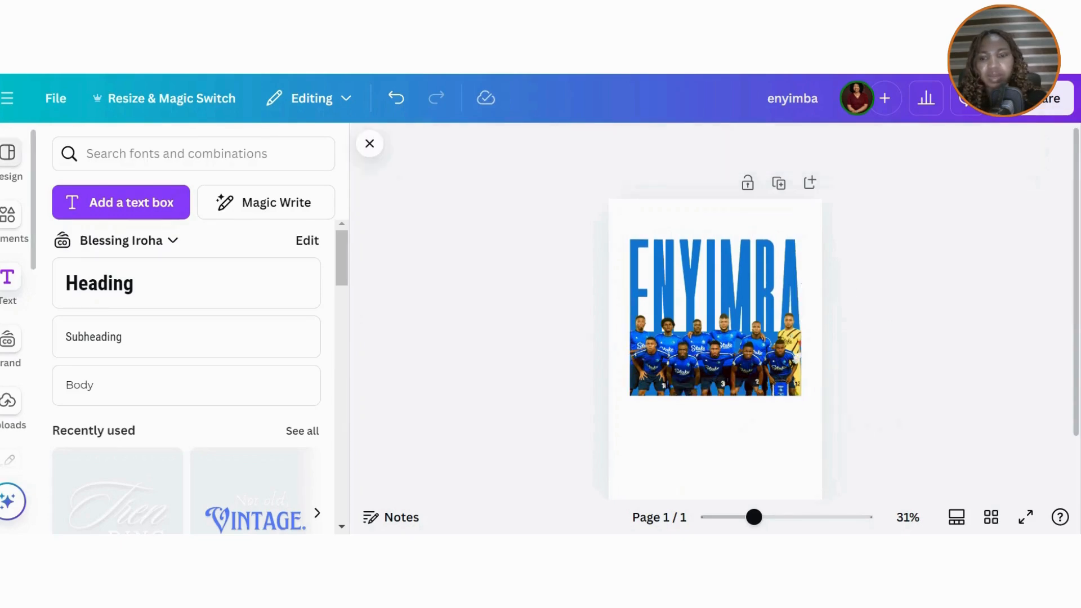
- Insert the recently used White Transparent gradient and place it over the lower part of the team photo
click(16, 217)
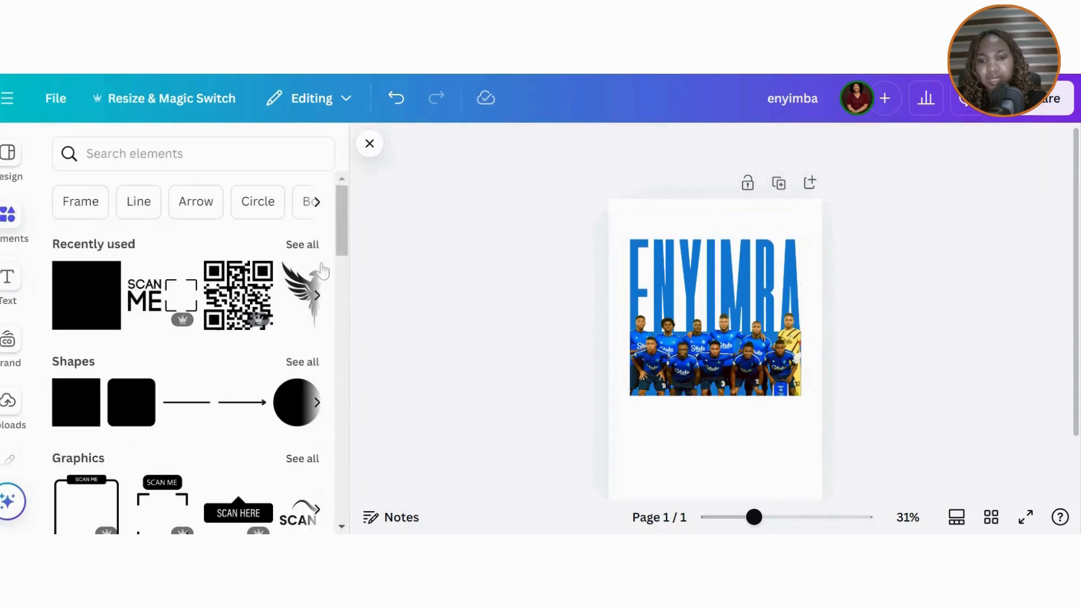
click(308, 245)
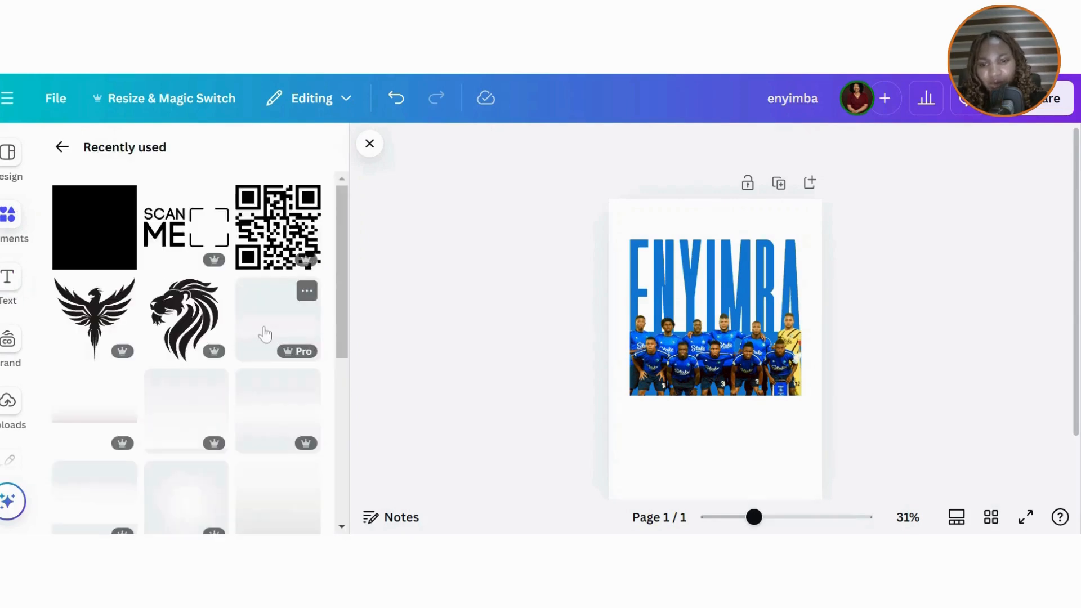
click(264, 334)
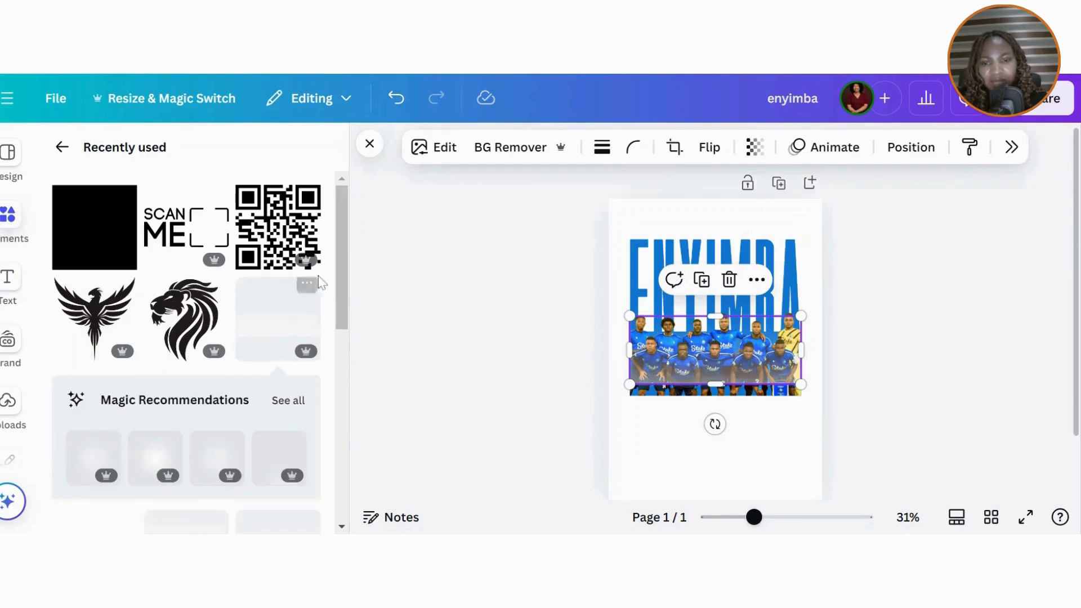
click(307, 291)
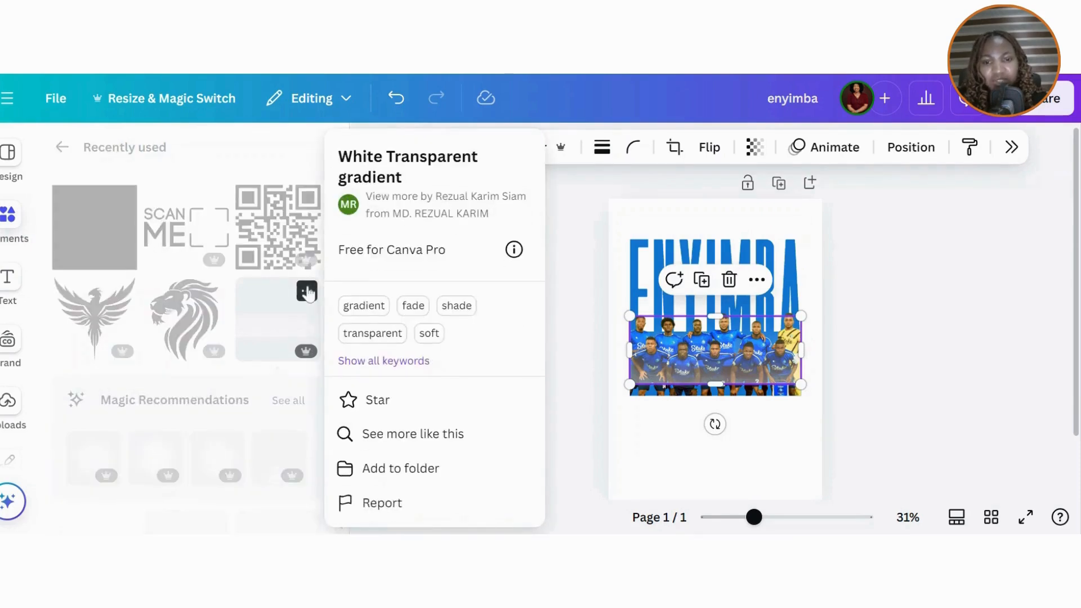
click(596, 400)
drag(785, 360, 770, 376)
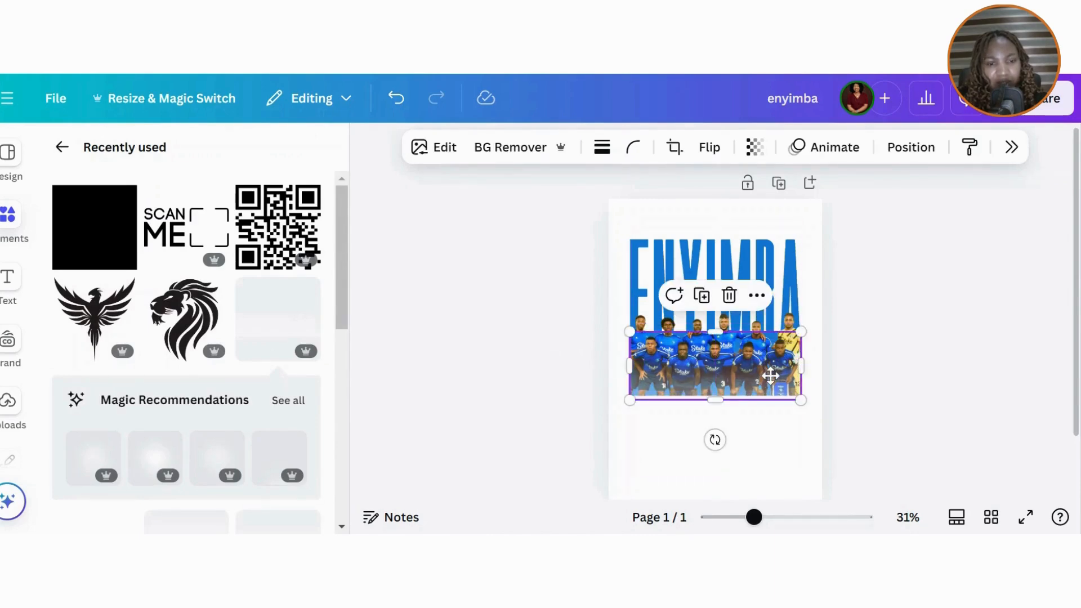
click(925, 334)
- Select the heading, team photo, rectangle and gradient together and nudge them slightly down the page
drag(476, 311, 669, 409)
key(Down)
key(Down)
key(Down)
key(Down)
key(Down)
key(Down)
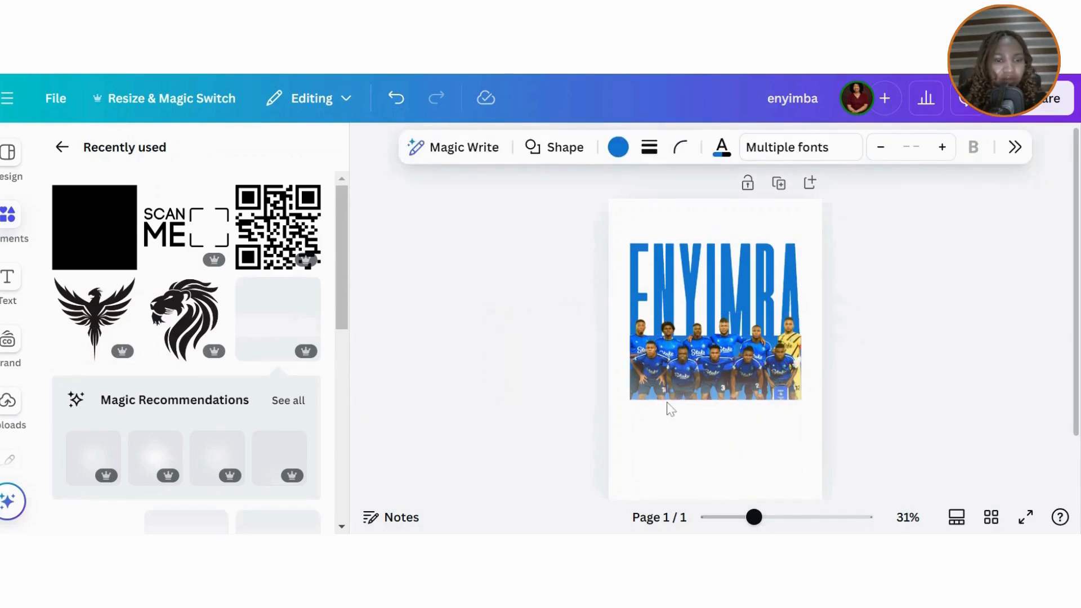
click(447, 258)
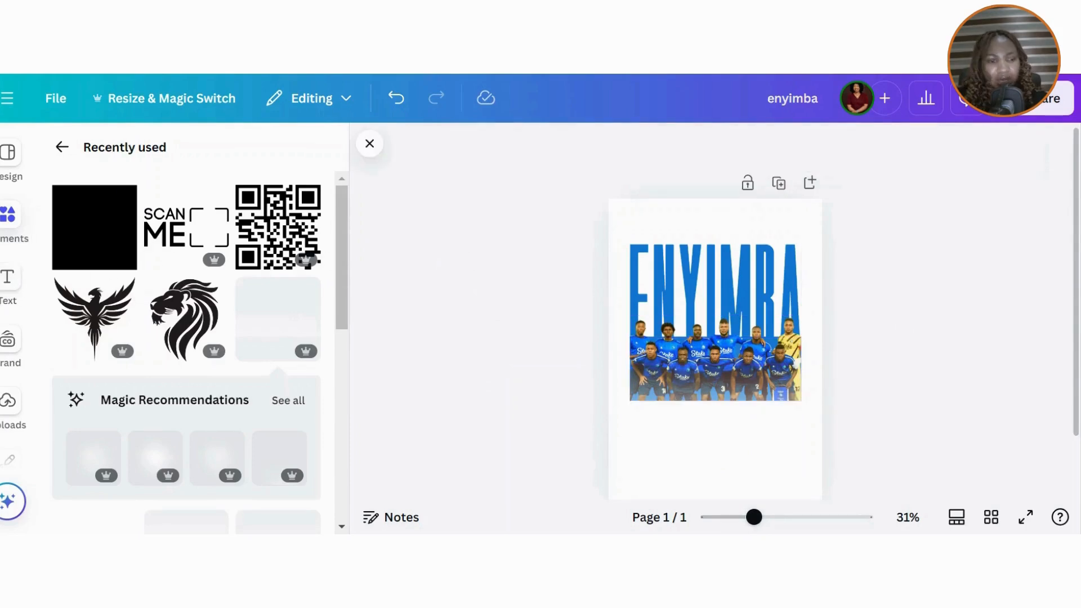
- Add a heading reading "2nd round" and place it just below the team photo
scroll(715, 304, down, 1)
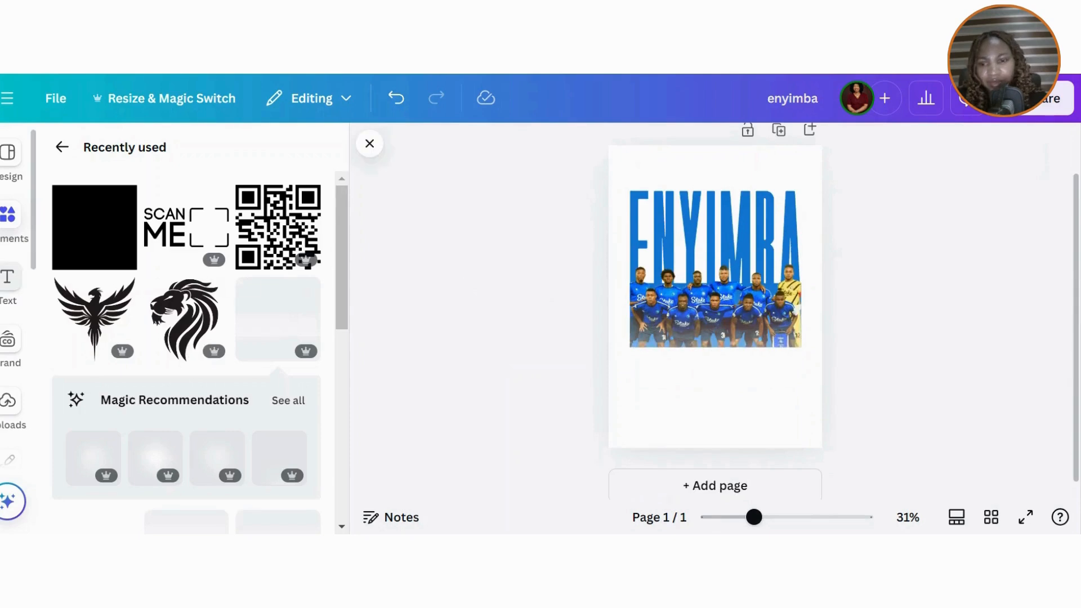
click(7, 290)
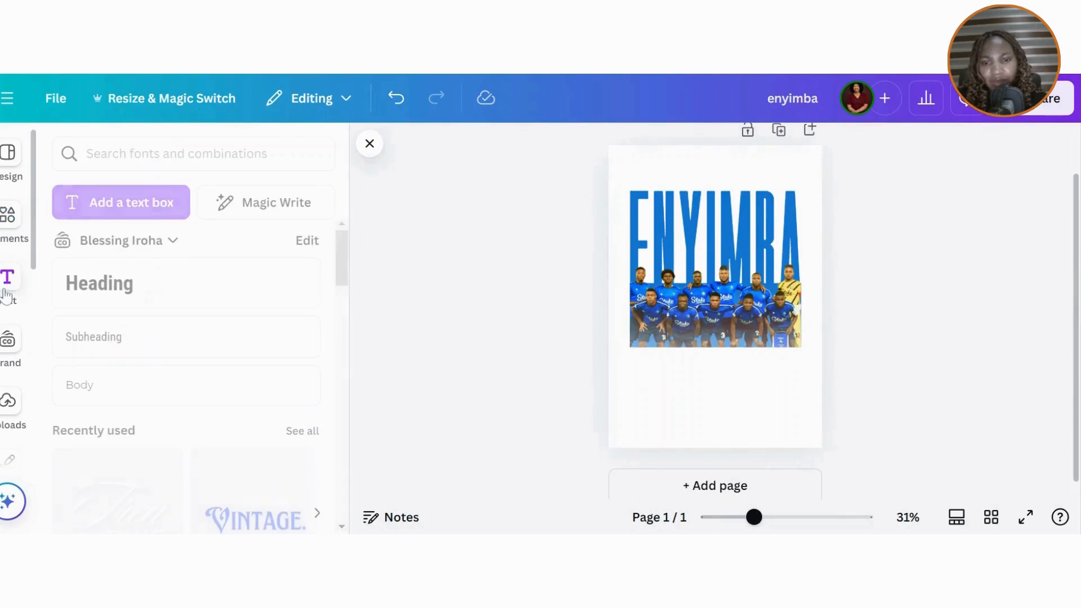
click(149, 290)
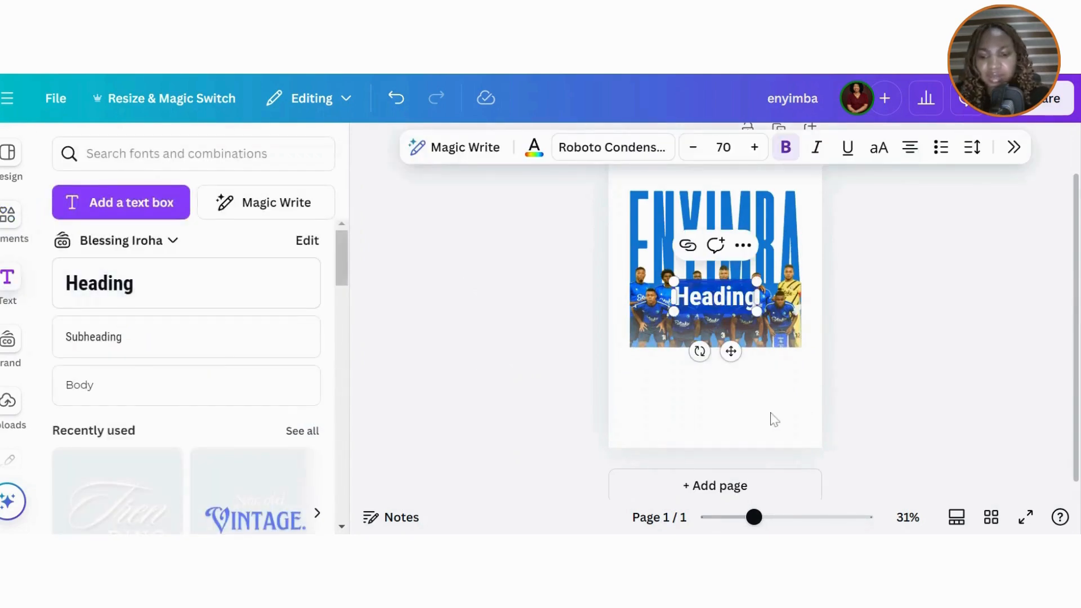
key(BackSpace)
text(2nd)
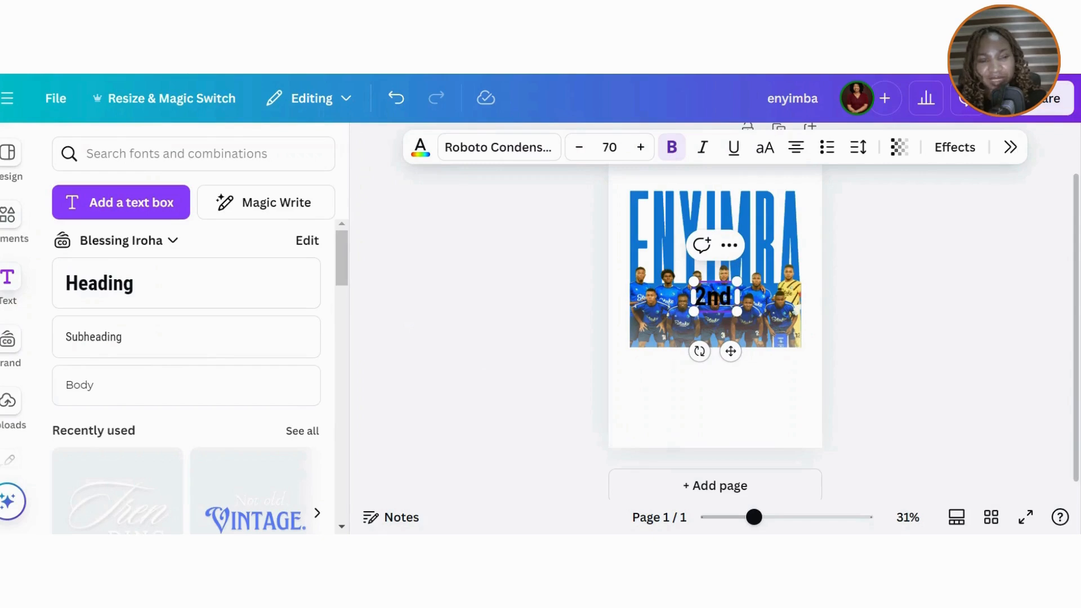
text( ro)
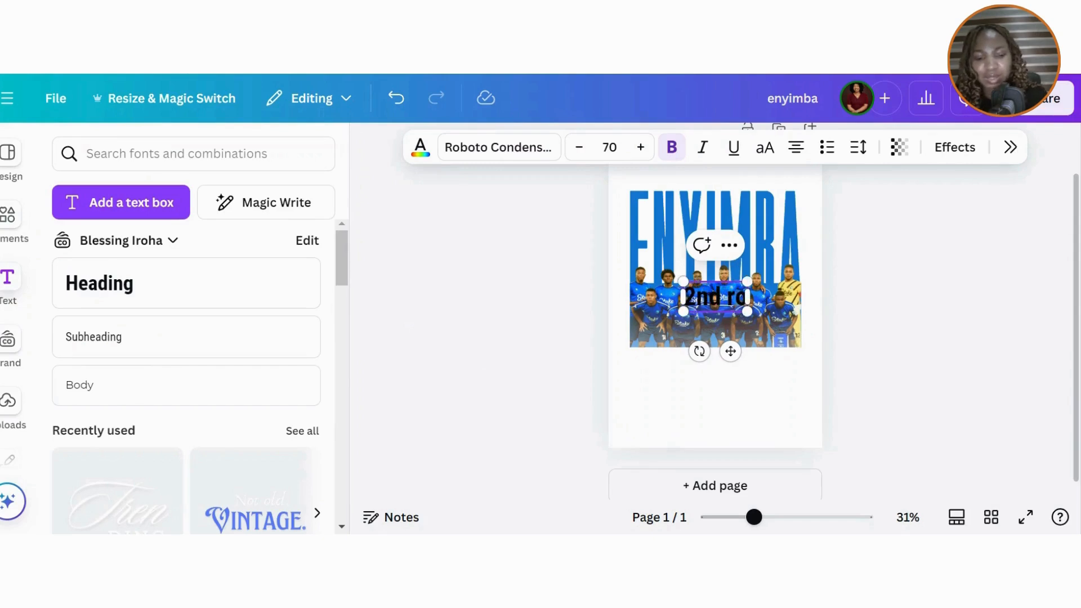
text(und)
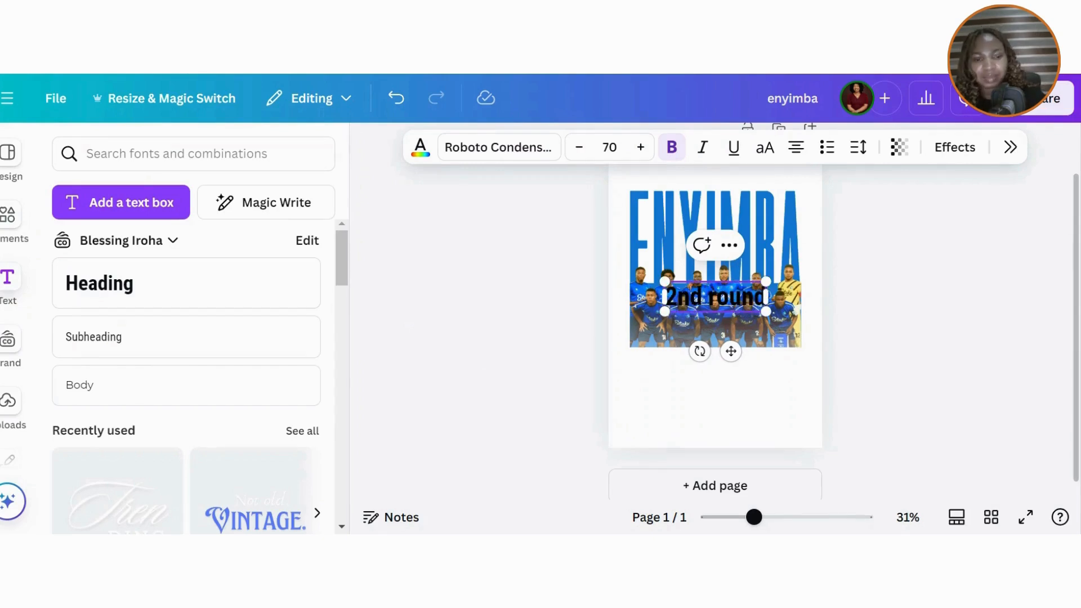
drag(729, 355, 712, 417)
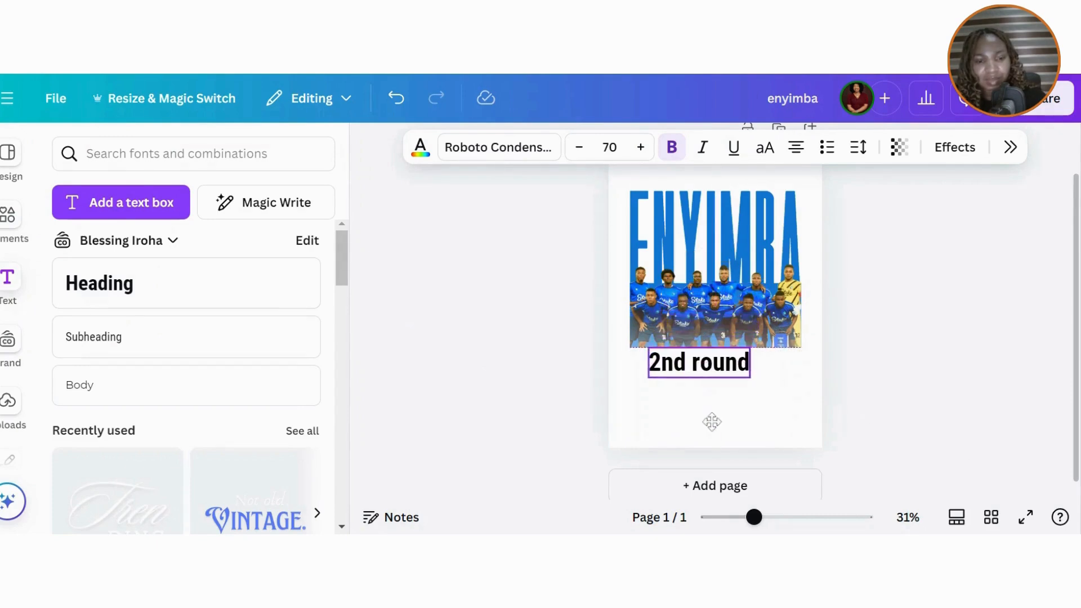
- Complete the heading text as "2nd round - group F" and shrink it to font size 25.5
text(- gr)
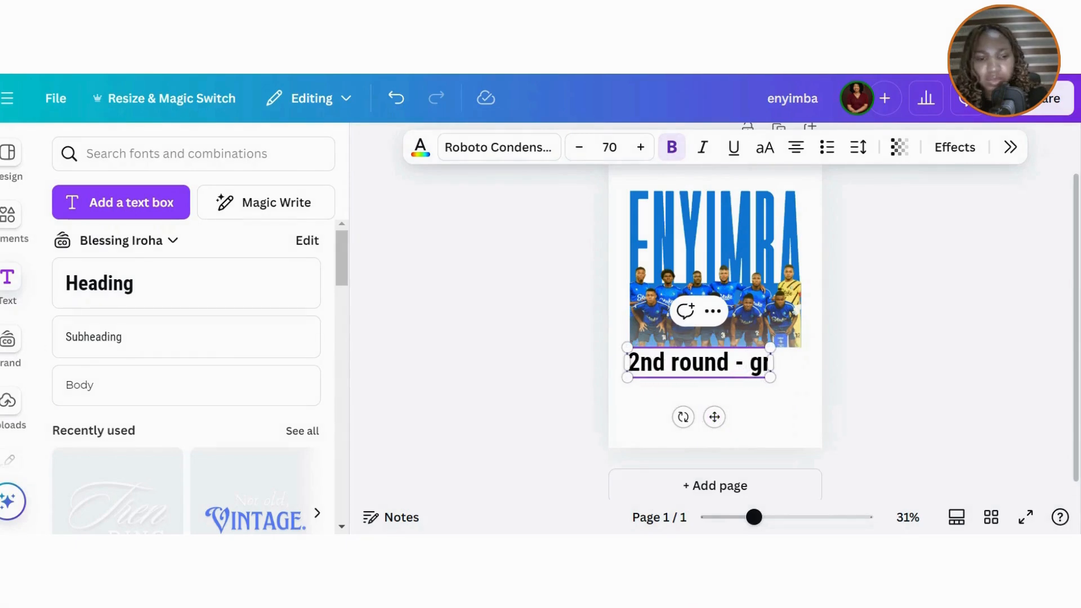
text(ou)
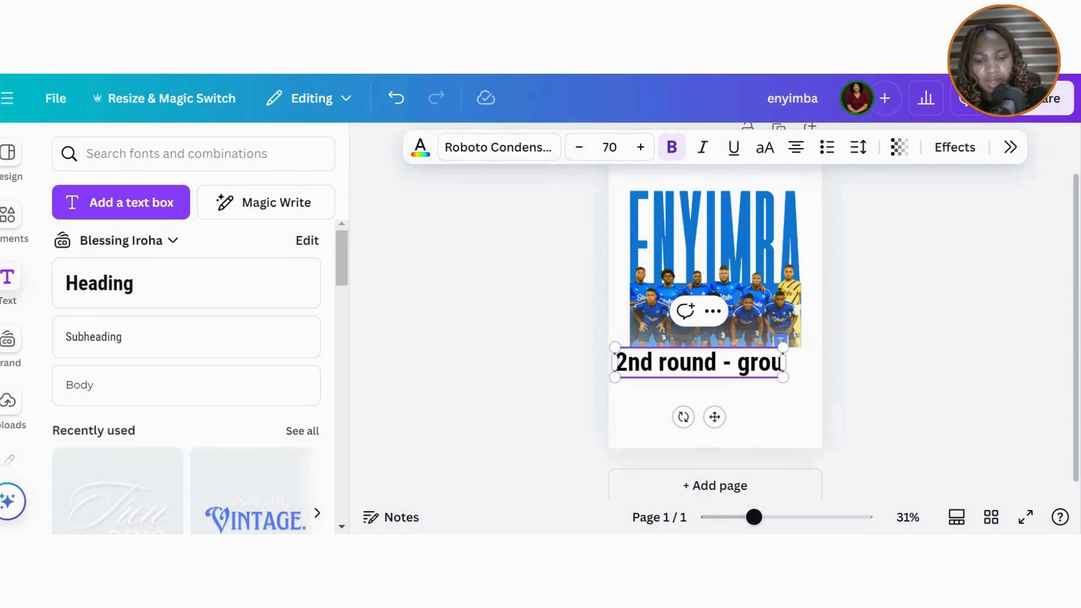
text(p)
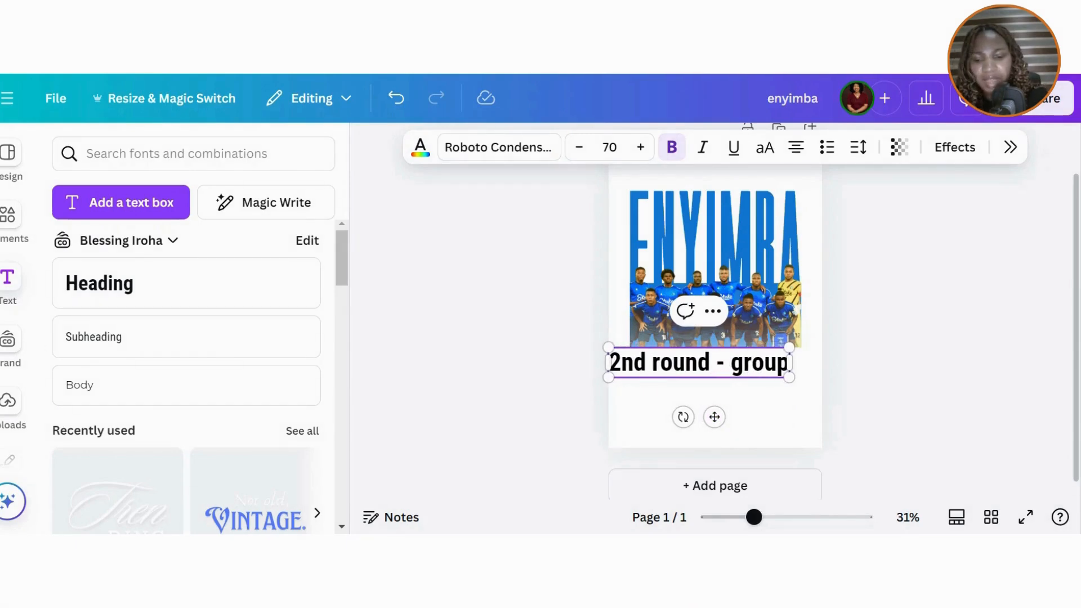
text( F)
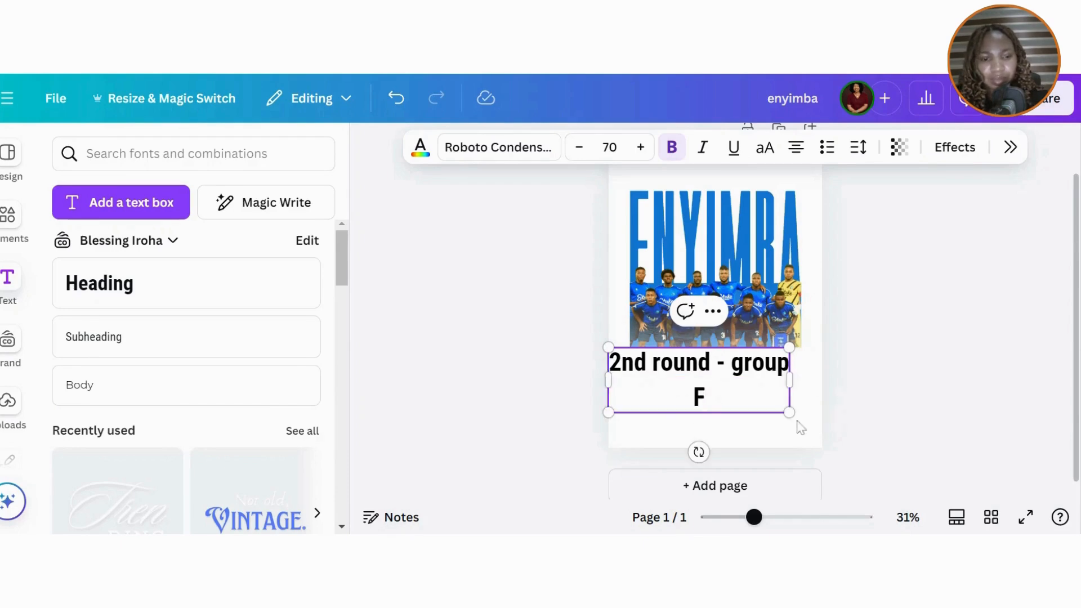
drag(791, 413, 704, 379)
drag(677, 368, 675, 369)
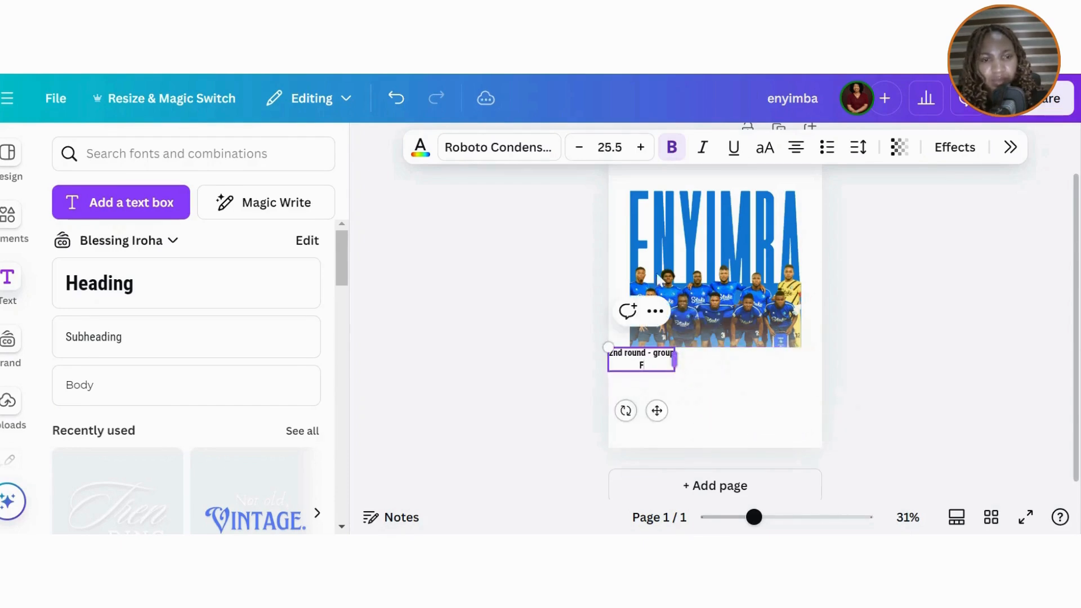
click(764, 414)
- Convert the "2nd round - group F" text to uppercase and set its font to Codec Pro
click(672, 360)
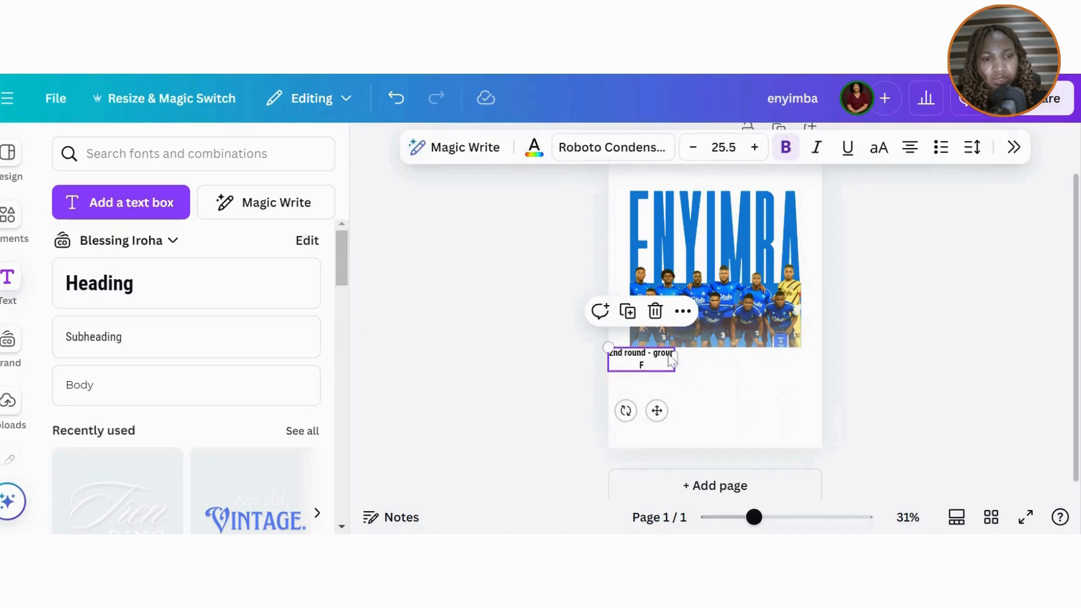
click(878, 148)
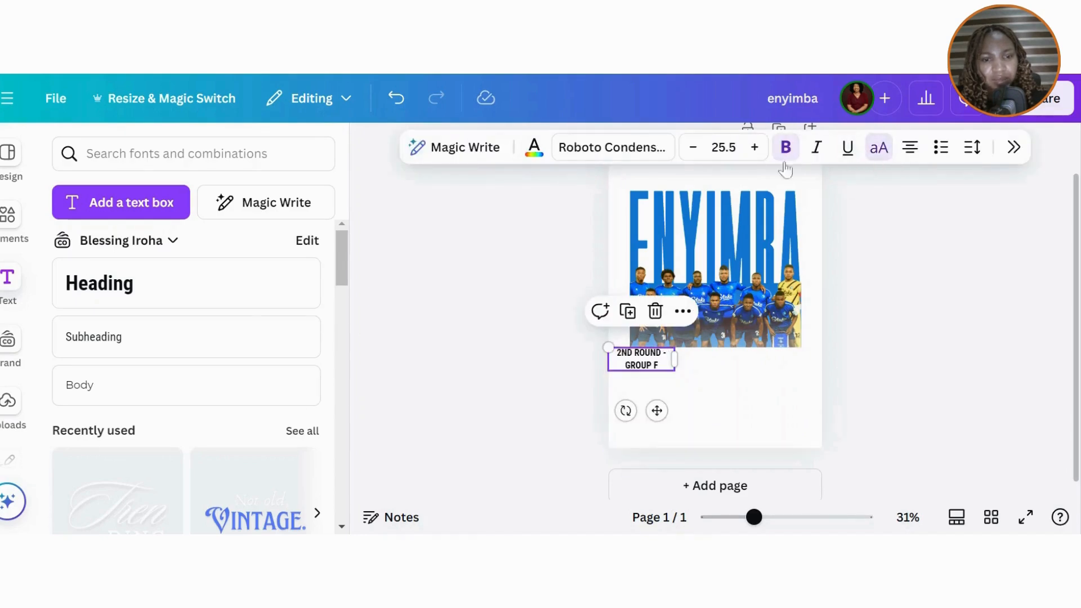
click(630, 146)
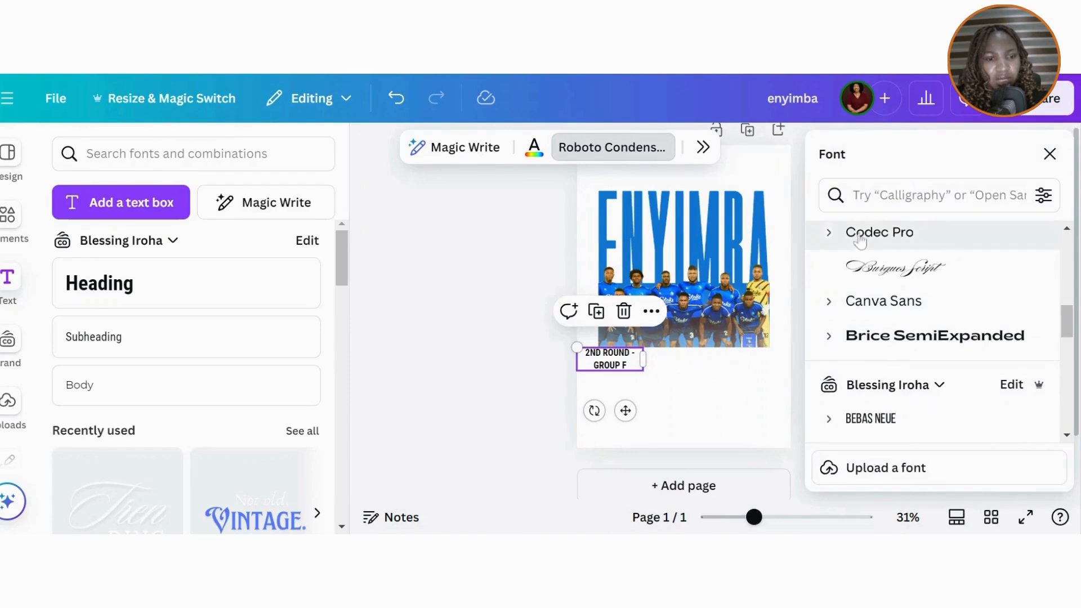
click(864, 247)
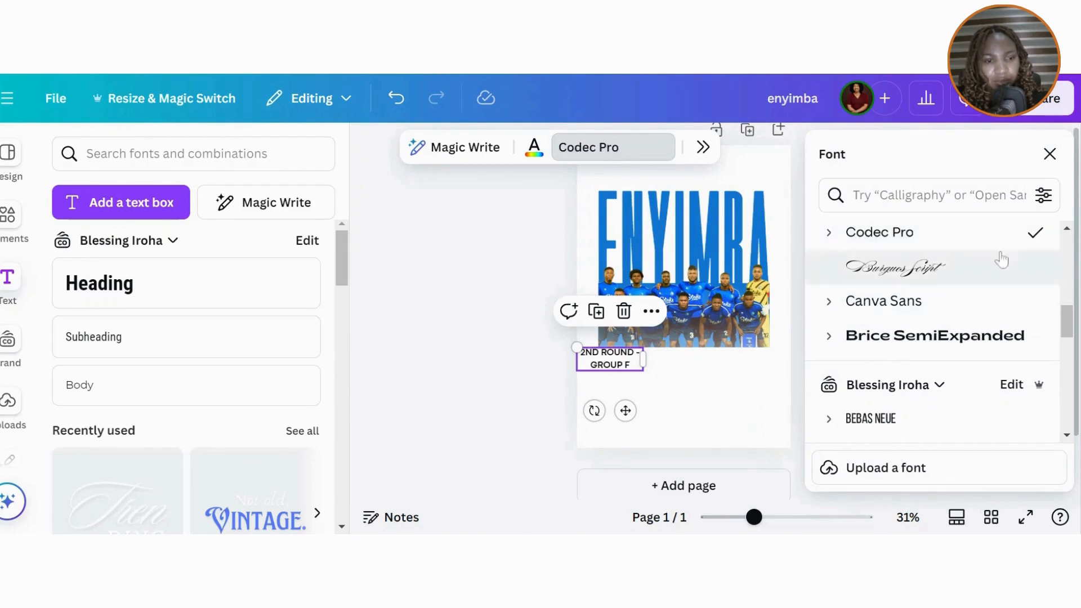
click(1049, 153)
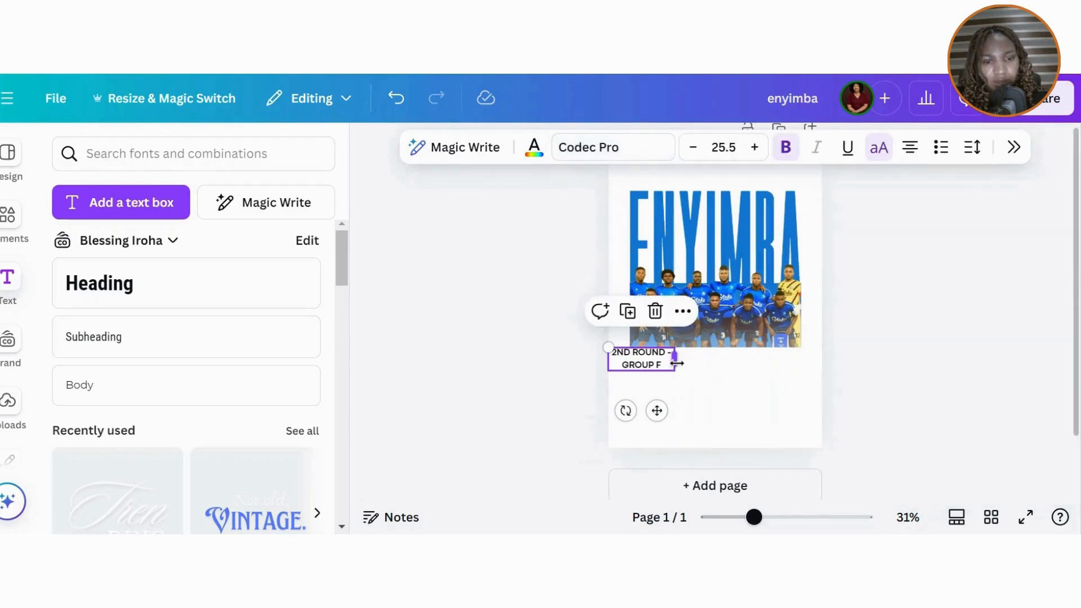
- Widen the round text box so its words fit on one line, and left-align the text
drag(676, 364, 738, 354)
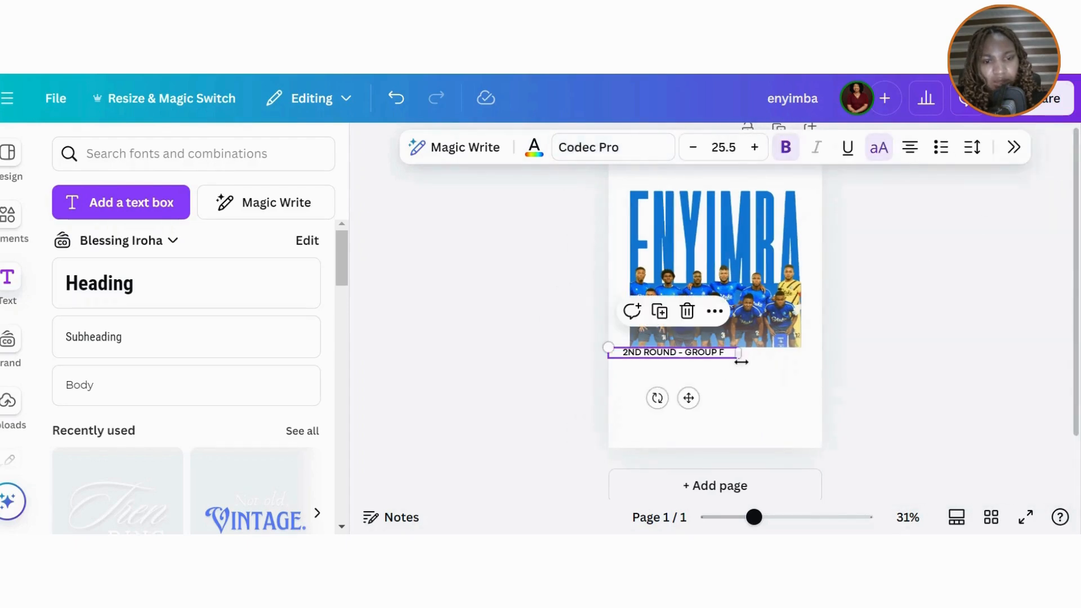
click(909, 150)
click(866, 187)
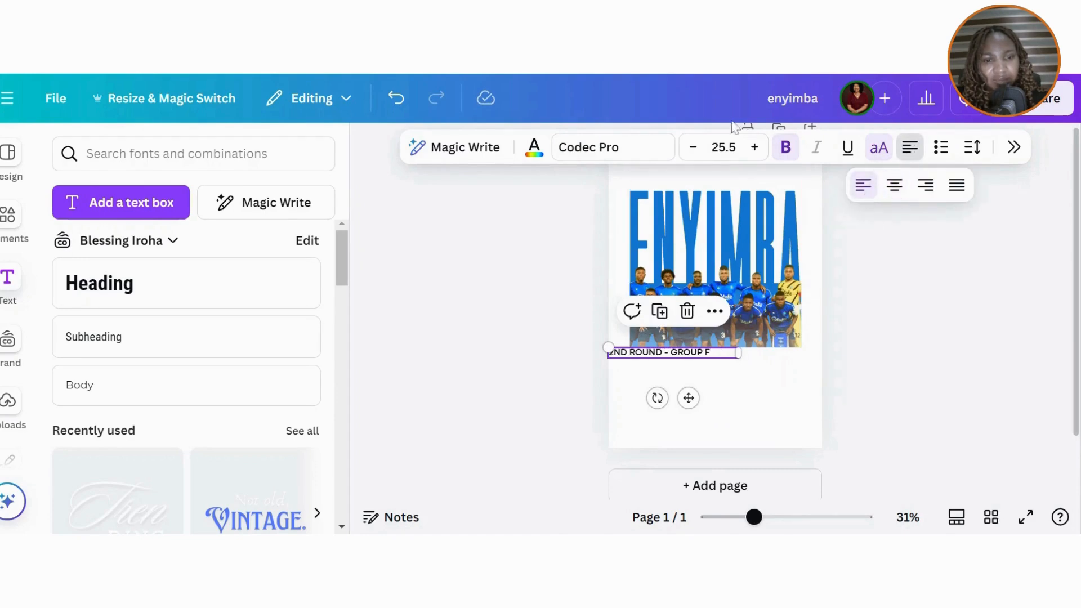
- Set the round text to font size 12 and place it just below the team photo, aligned with its left edge
click(723, 147)
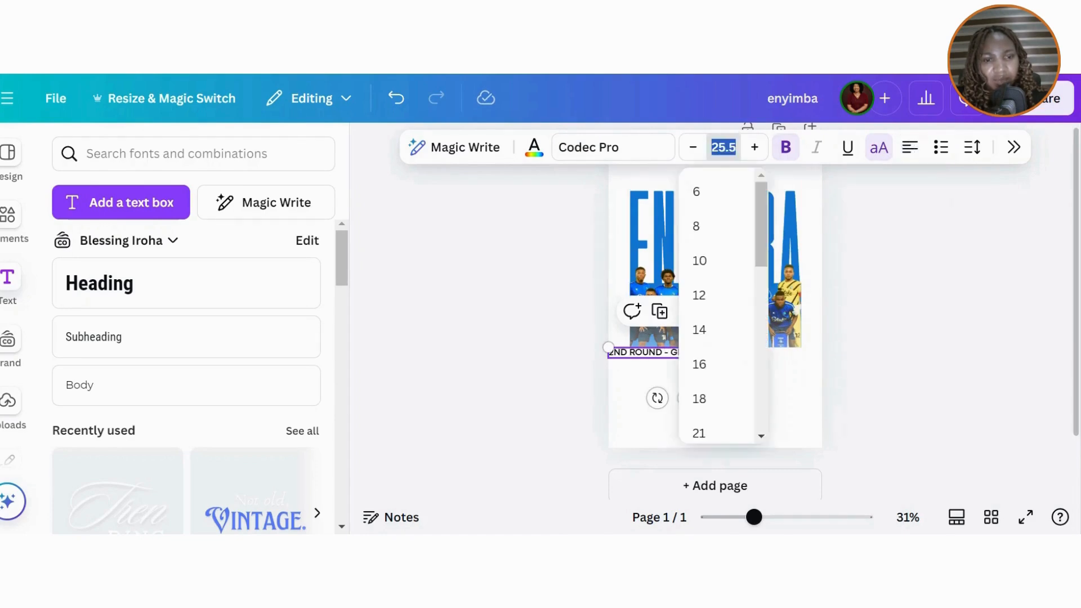
click(700, 295)
drag(755, 517, 785, 517)
drag(638, 450, 684, 474)
- Change only the words "GROUP F" in the round text to the Thin weight of Codec Pro
click(592, 426)
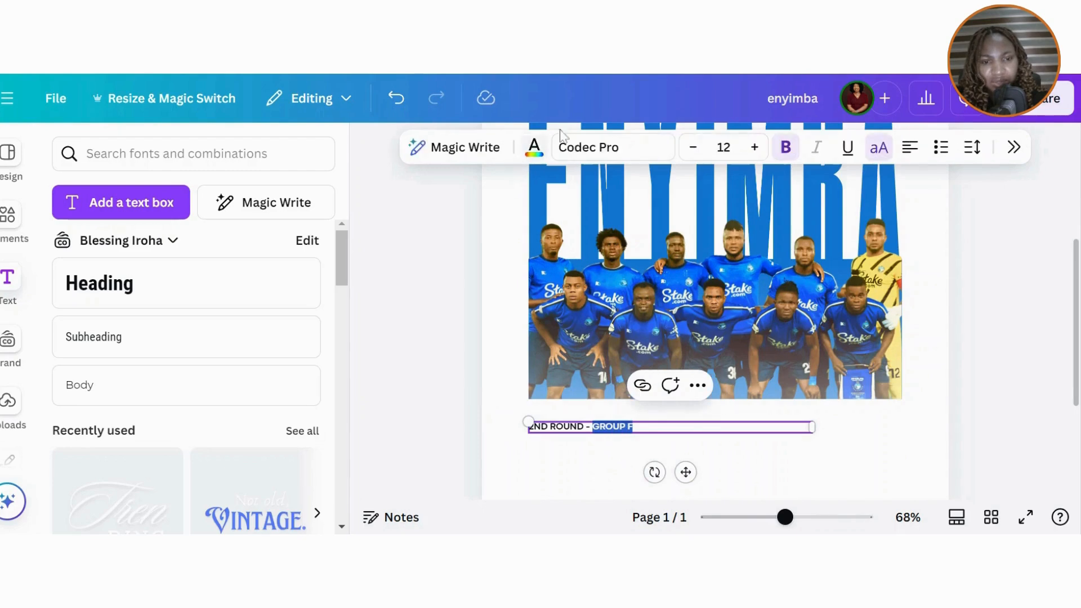
click(597, 148)
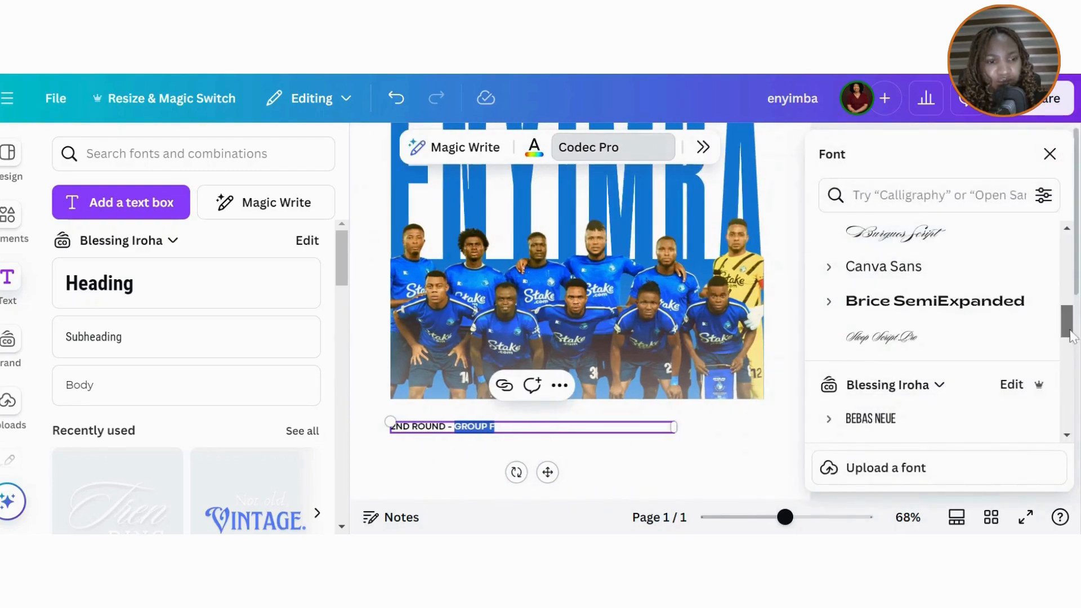
drag(1070, 336, 1076, 269)
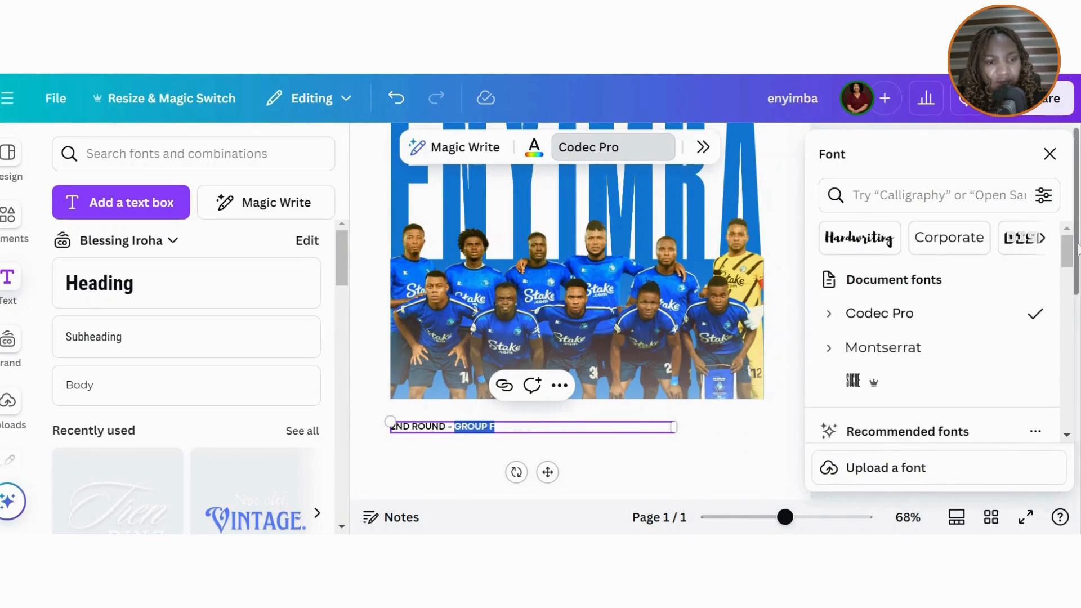
click(830, 314)
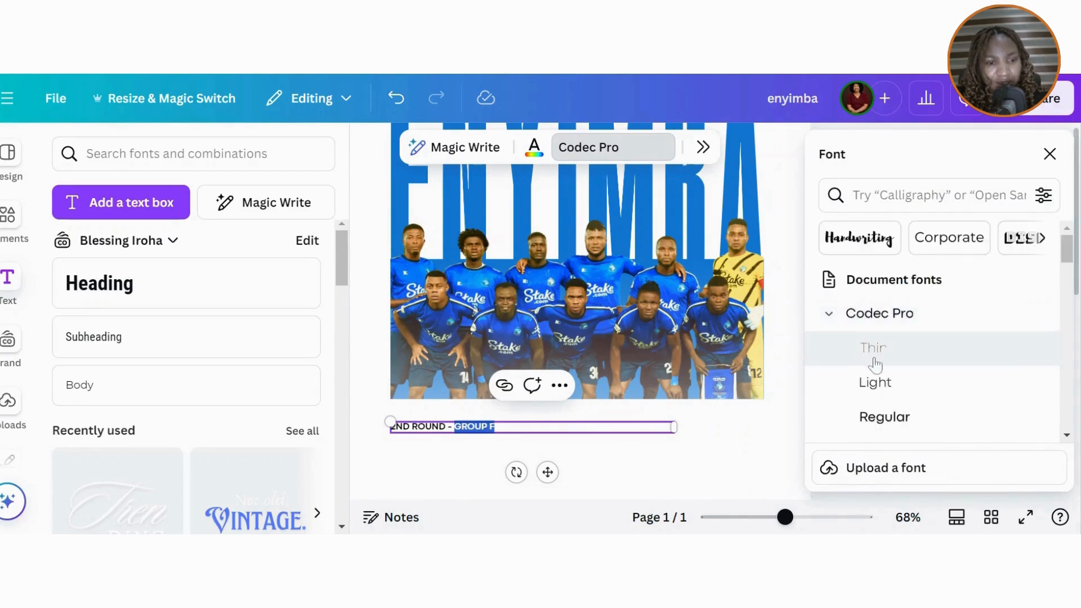
click(876, 363)
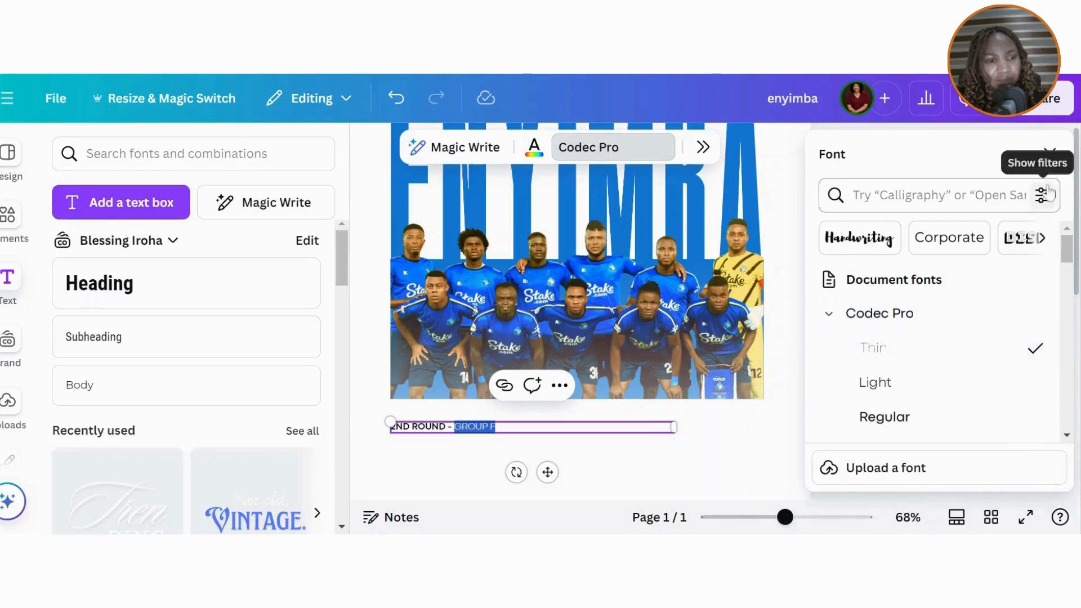
click(1050, 154)
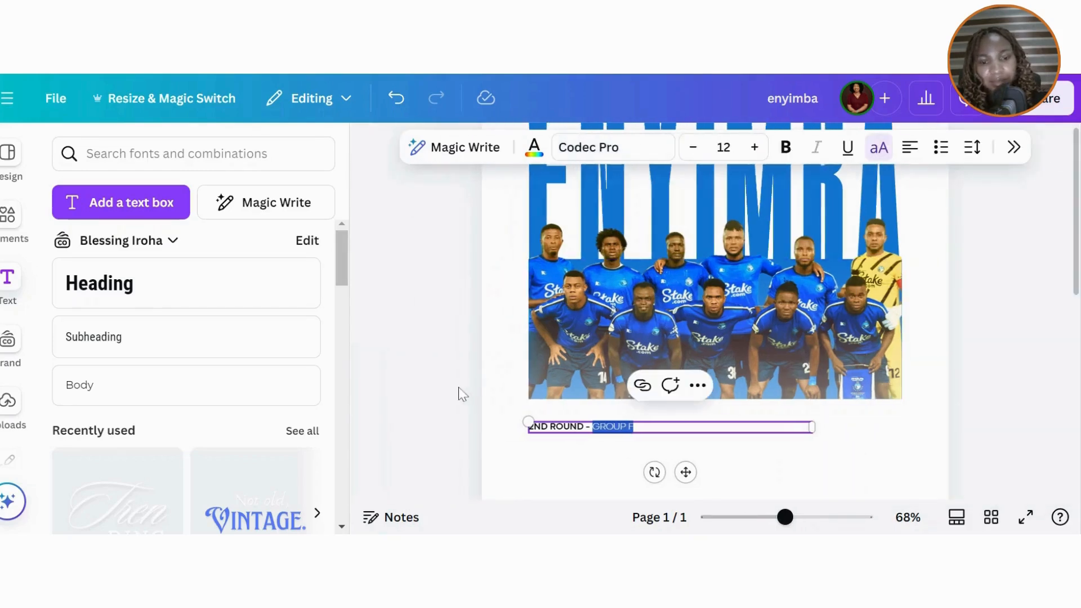
click(458, 391)
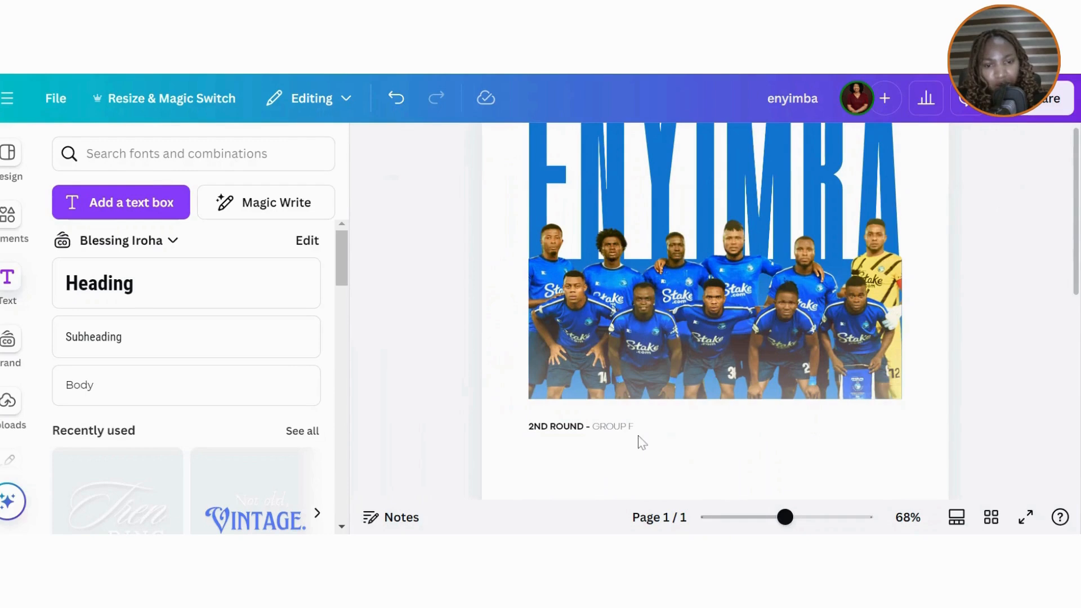
- Duplicate the round text, place the copy directly below it, and replace its wording with "ENYIMBA FC"
click(791, 517)
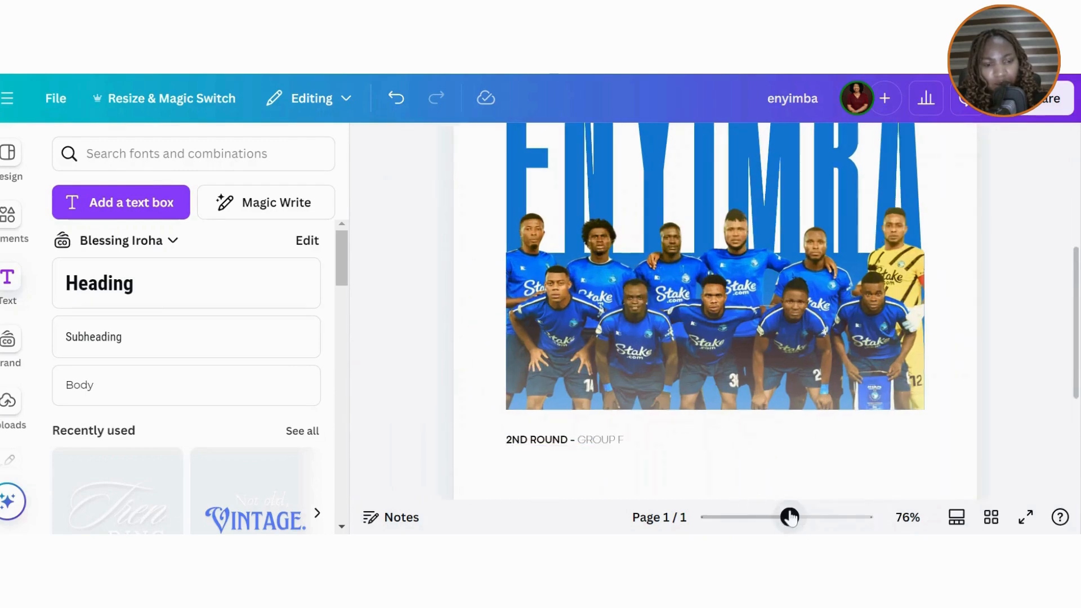
click(560, 445)
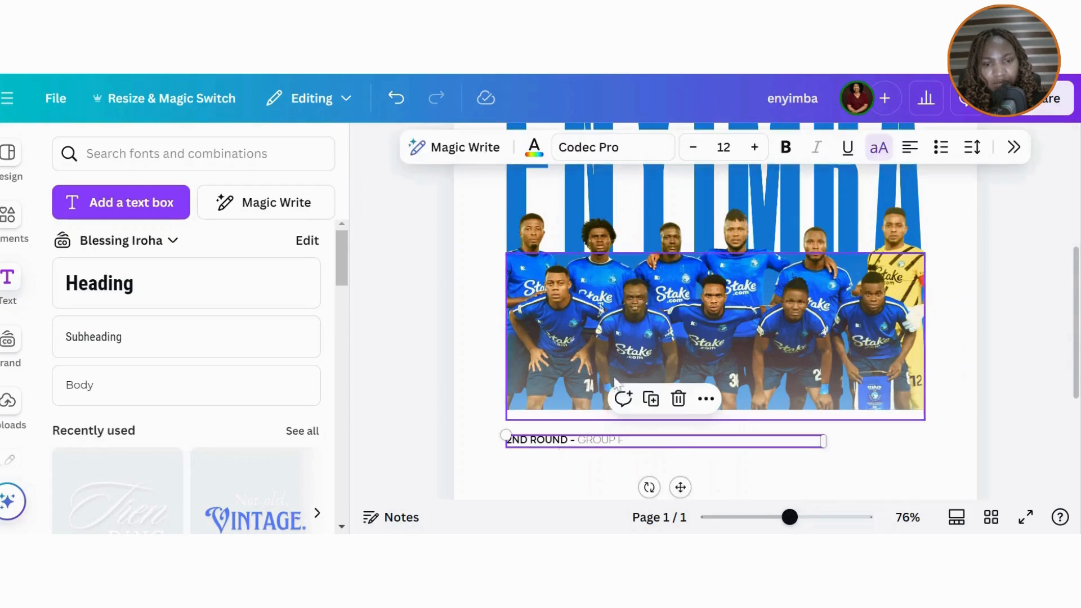
click(651, 400)
mouse_move(692, 496)
mouse_down()
mouse_move(675, 512)
mouse_move(693, 513)
mouse_up()
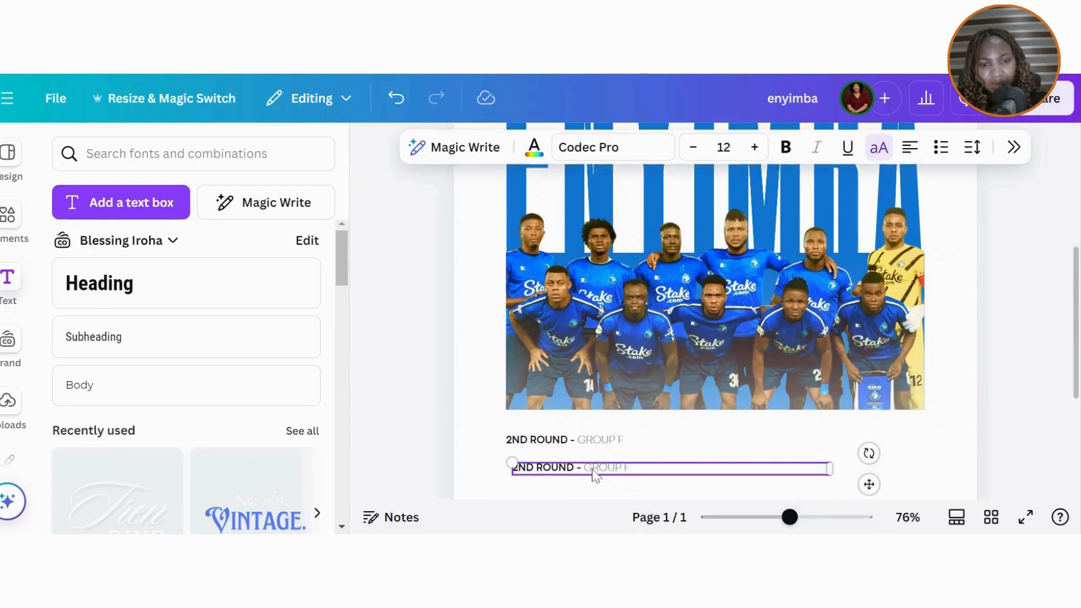
drag(593, 471, 512, 468)
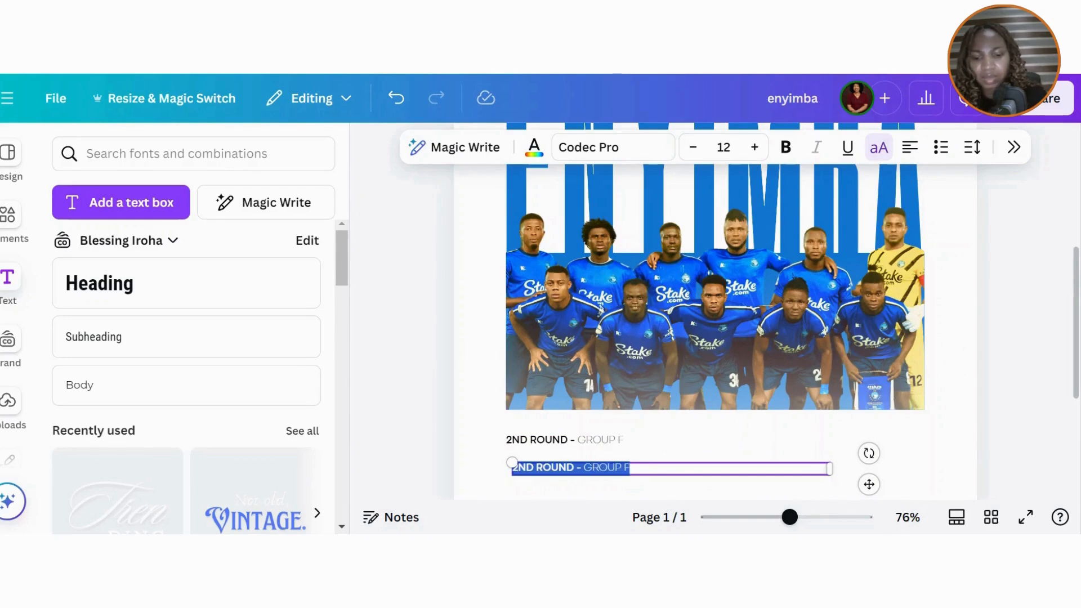
text(ENYIMBA FC)
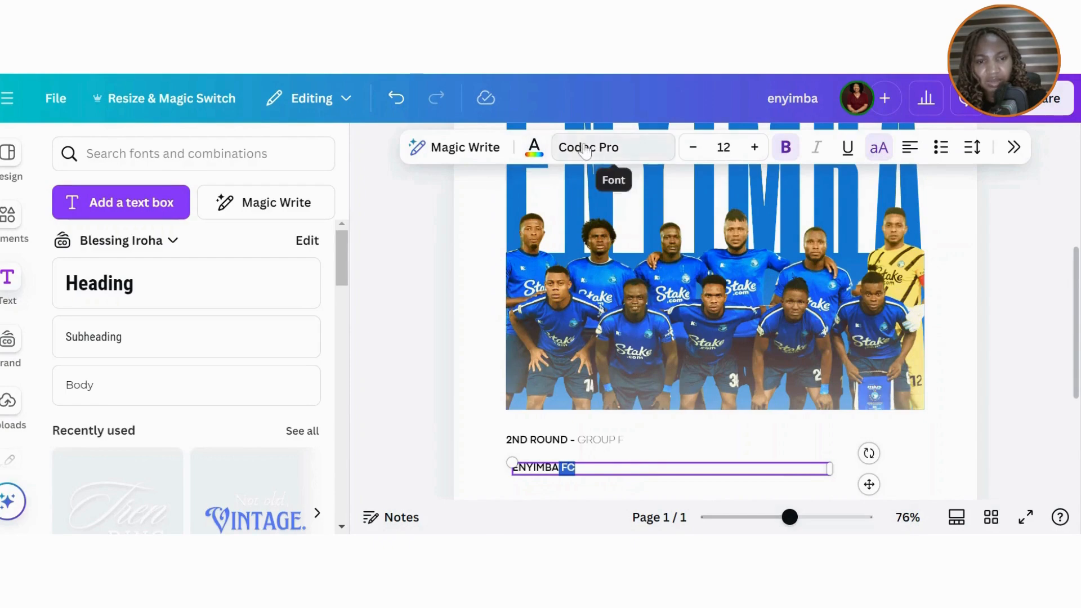
- Set the "FC" part of the team name line to Codec Pro Thin
click(585, 148)
click(829, 315)
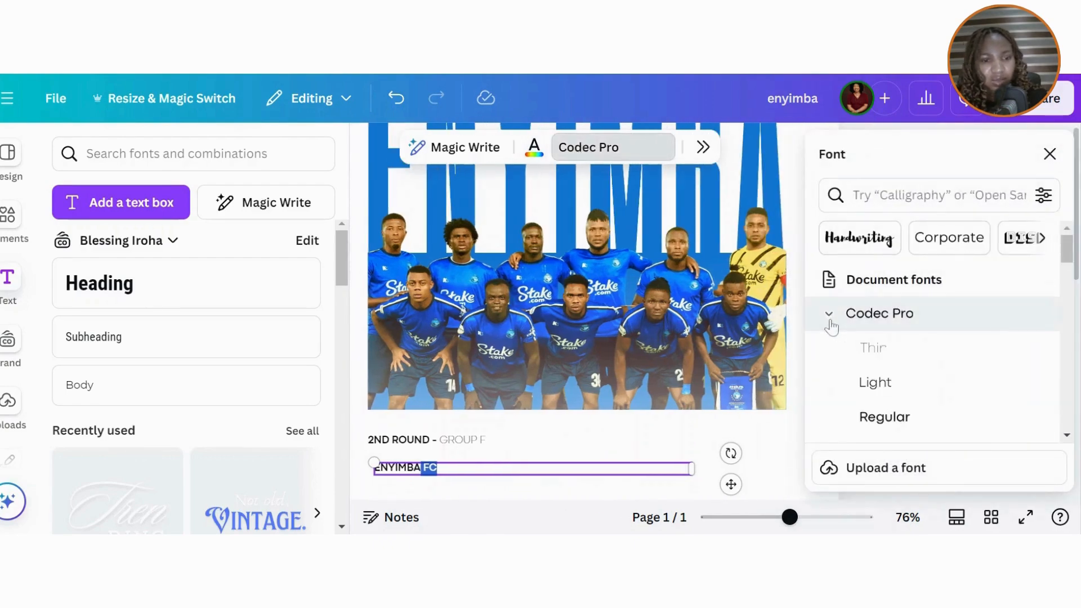
click(1049, 155)
- Fit the "ENYIMBA FC" text box to its words, move it under the round text, and enlarge it to font size 42.4
drag(835, 466, 585, 477)
drag(505, 462, 431, 361)
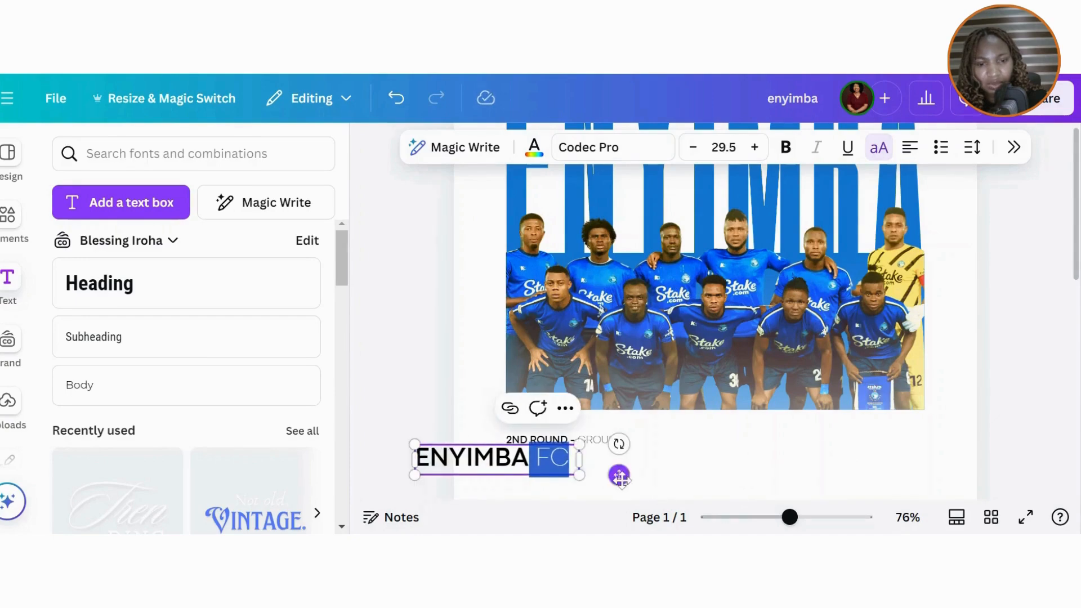
drag(619, 477, 718, 476)
scroll(719, 477, down, 3)
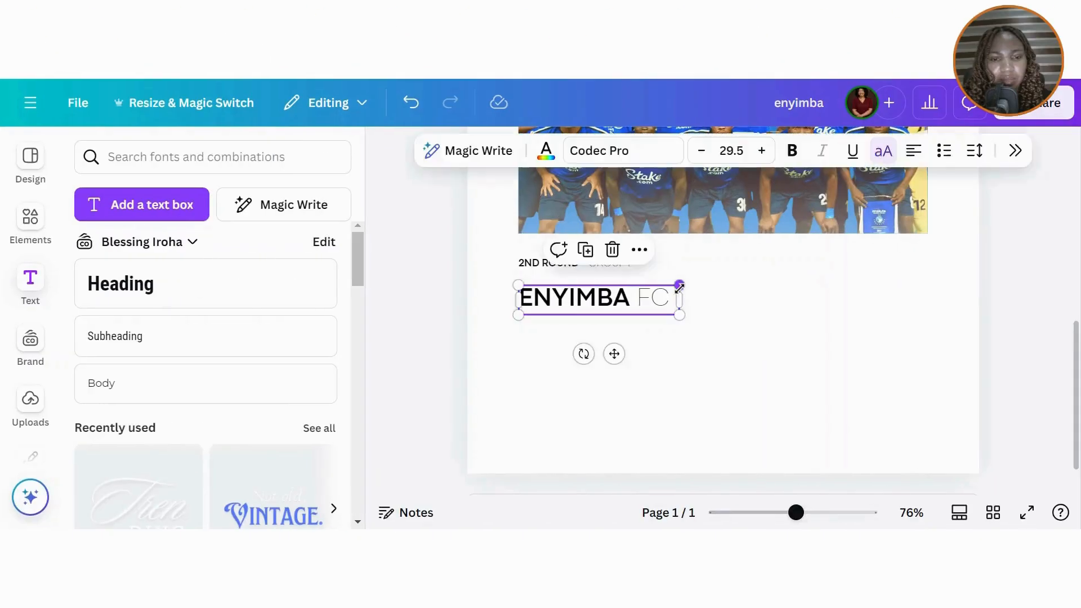
drag(683, 286, 749, 272)
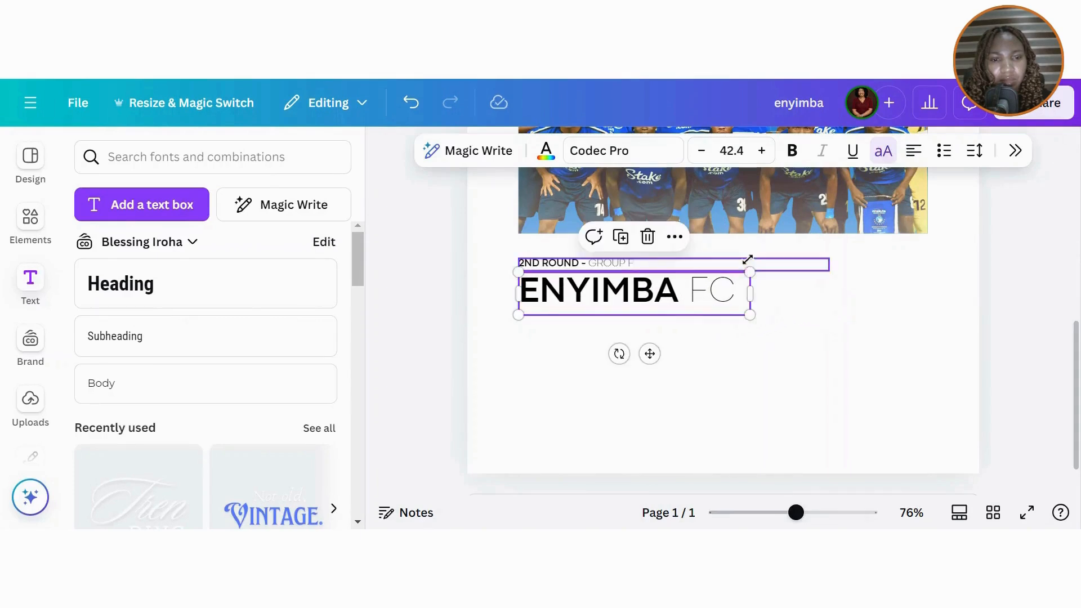
click(655, 372)
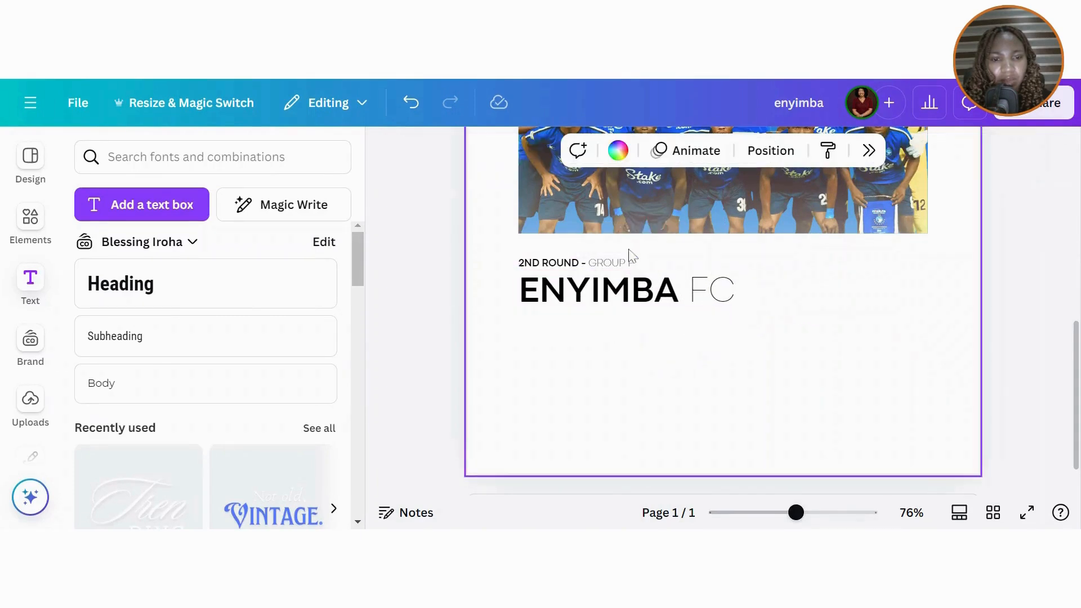
- Lower the "ENYIMBA FC" line slightly and nudge it sideways to line up with the left edge of the round text
drag(630, 287, 630, 294)
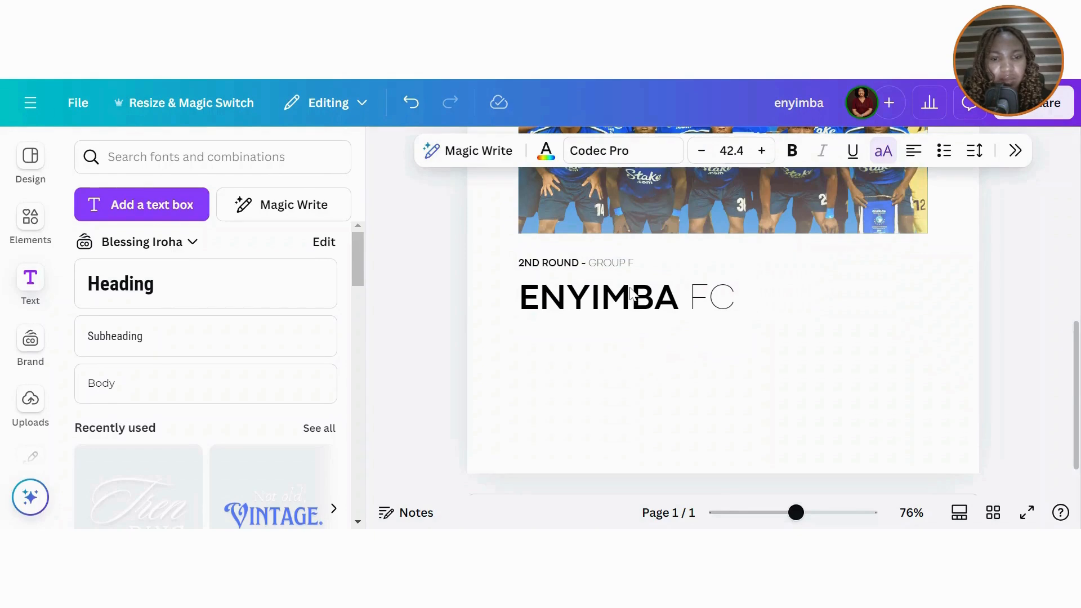
key(Left)
key(Left)
key(Right)
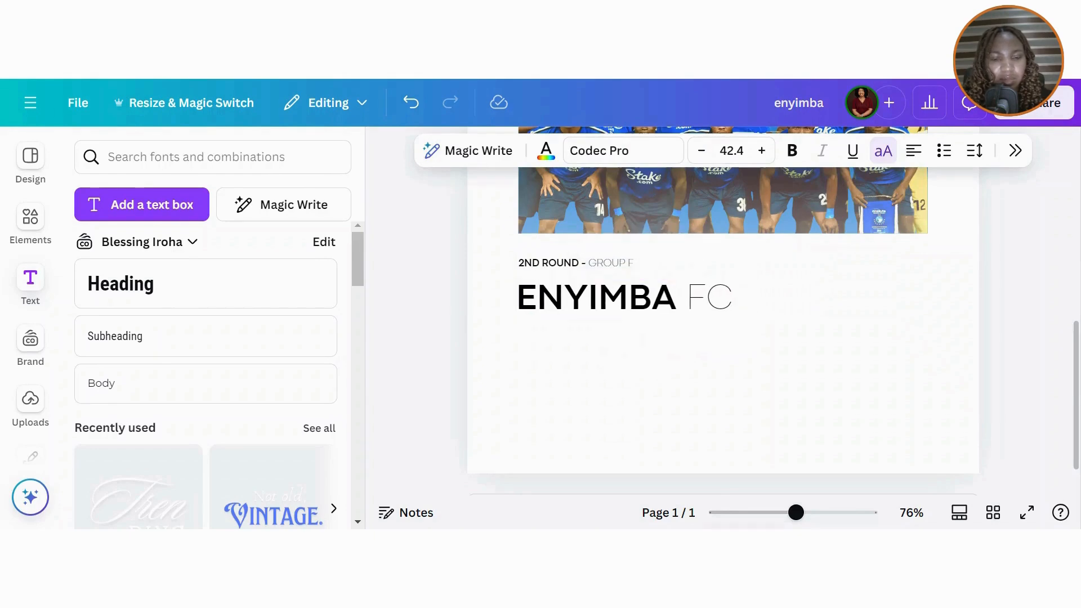
key(Left)
key(Left)
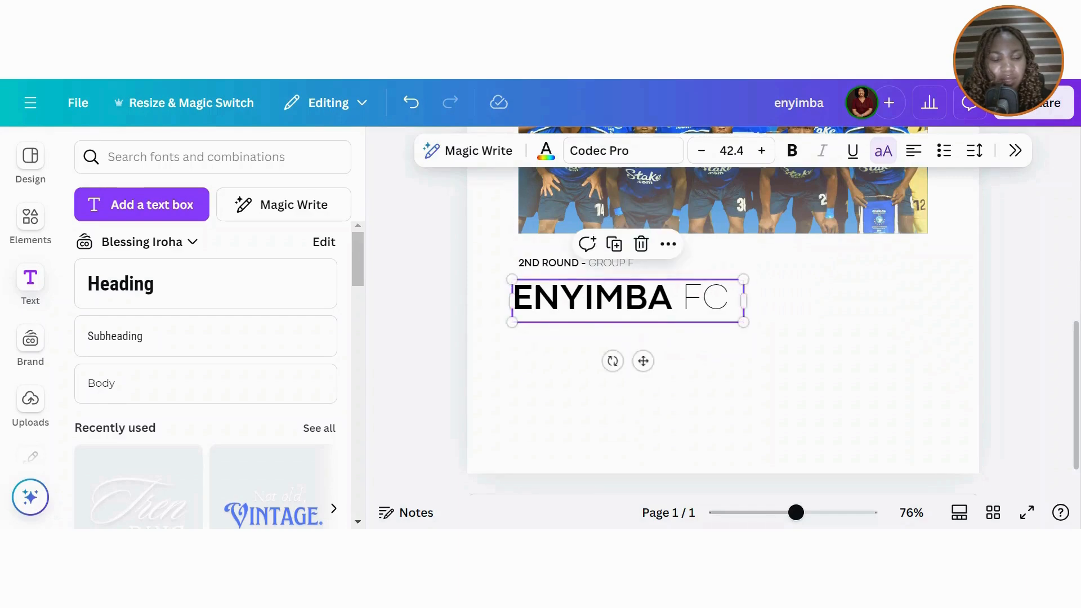
key(Right)
key(Right)
key(Right)
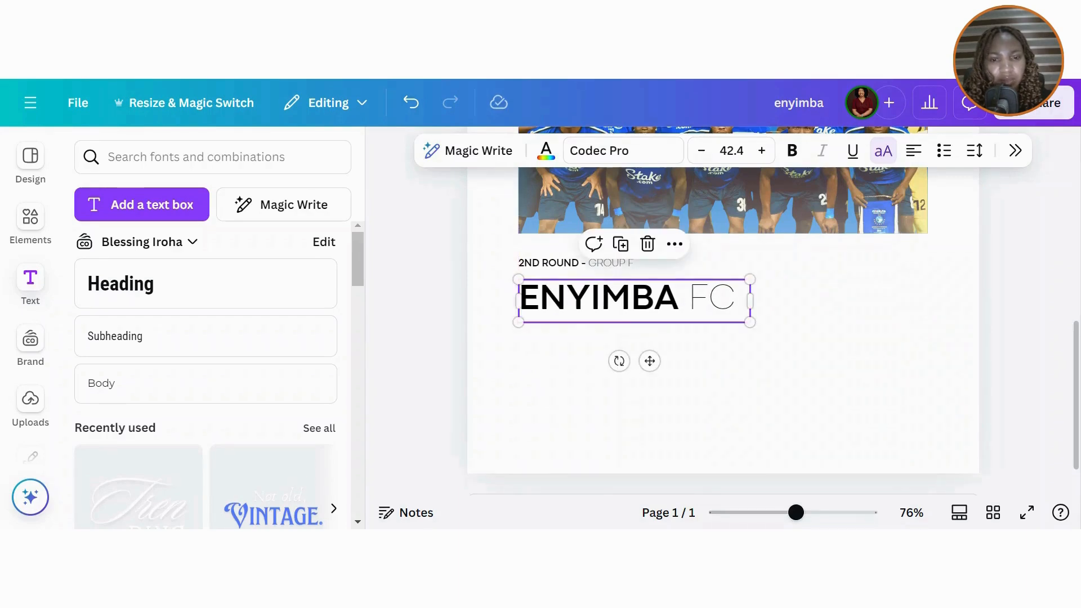
- Duplicate the "ENYIMBA FC" line, place the copy below it, reword it "ENUGU RANGERS" and widen its box to fit one line
click(620, 244)
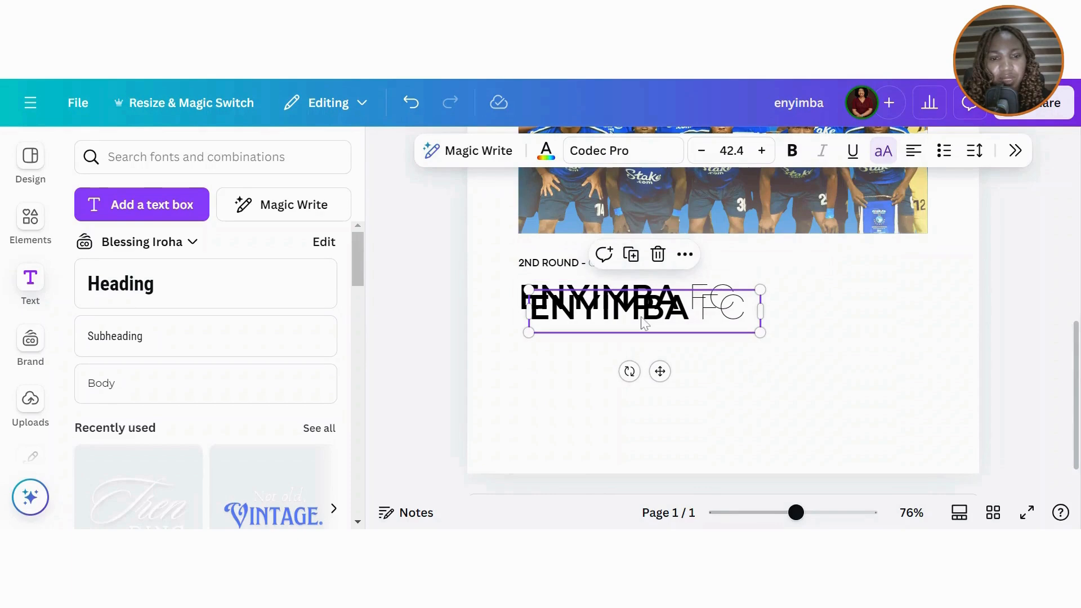
drag(641, 318, 546, 342)
key(ctrl+a)
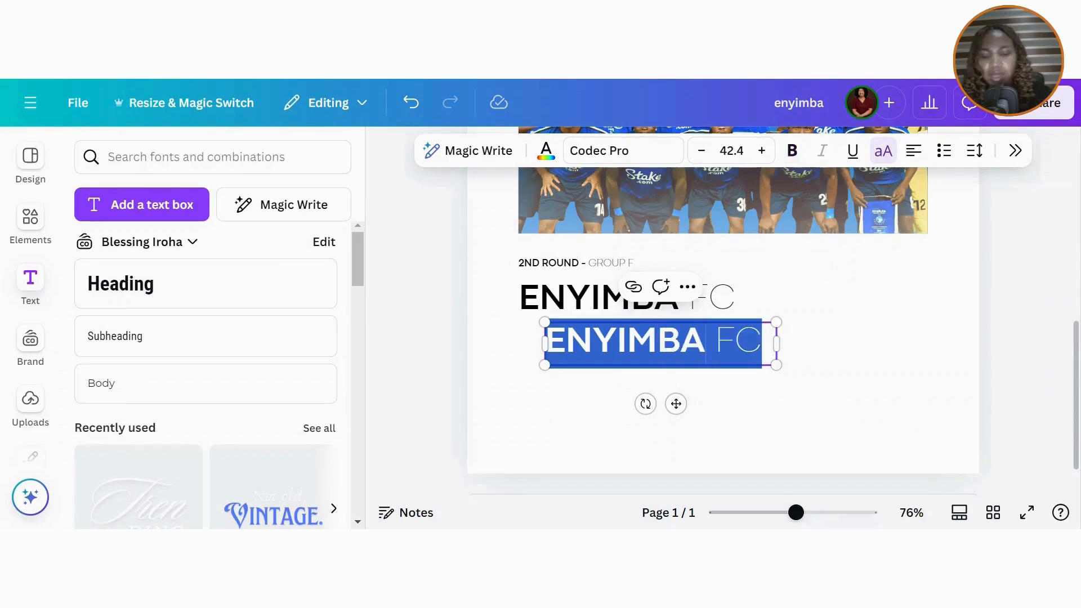
text(ENUGU RANGERS)
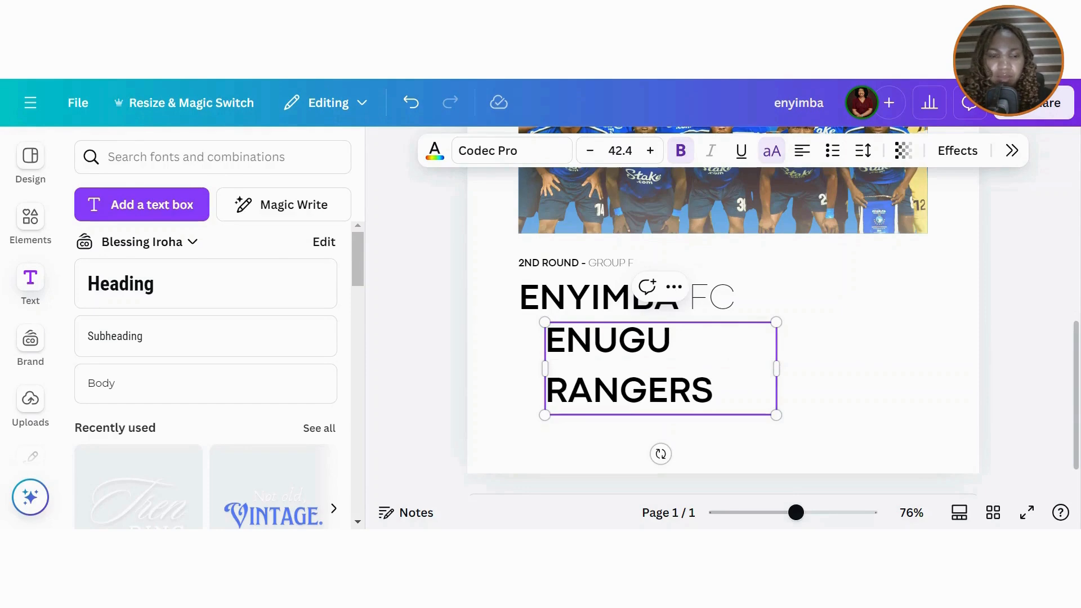
drag(777, 369, 855, 338)
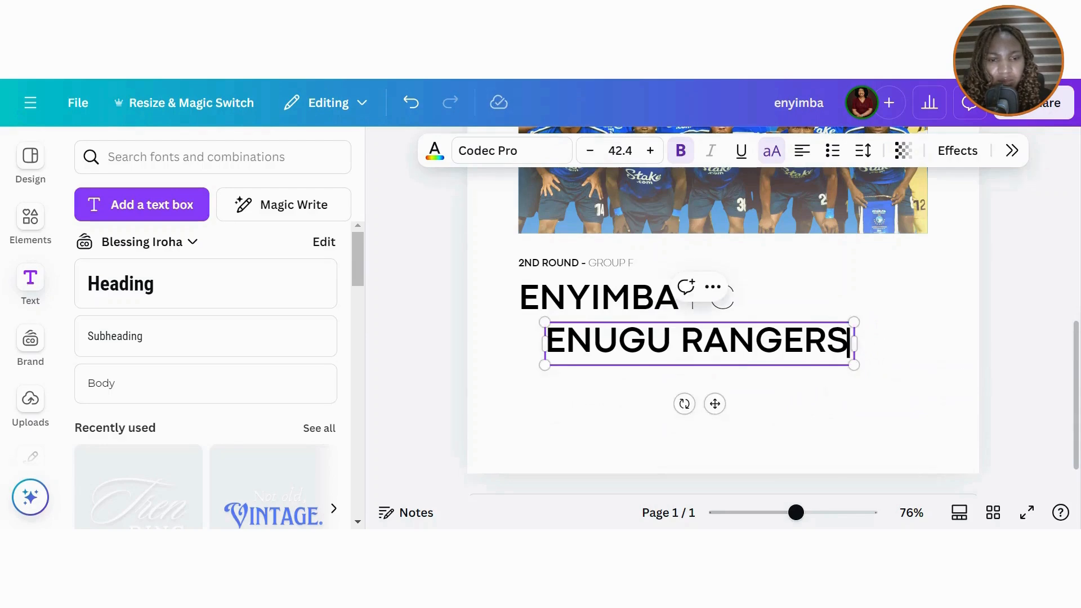
- Set the word "ENUGU" in the second team name to Codec Pro Thin
drag(671, 341, 545, 340)
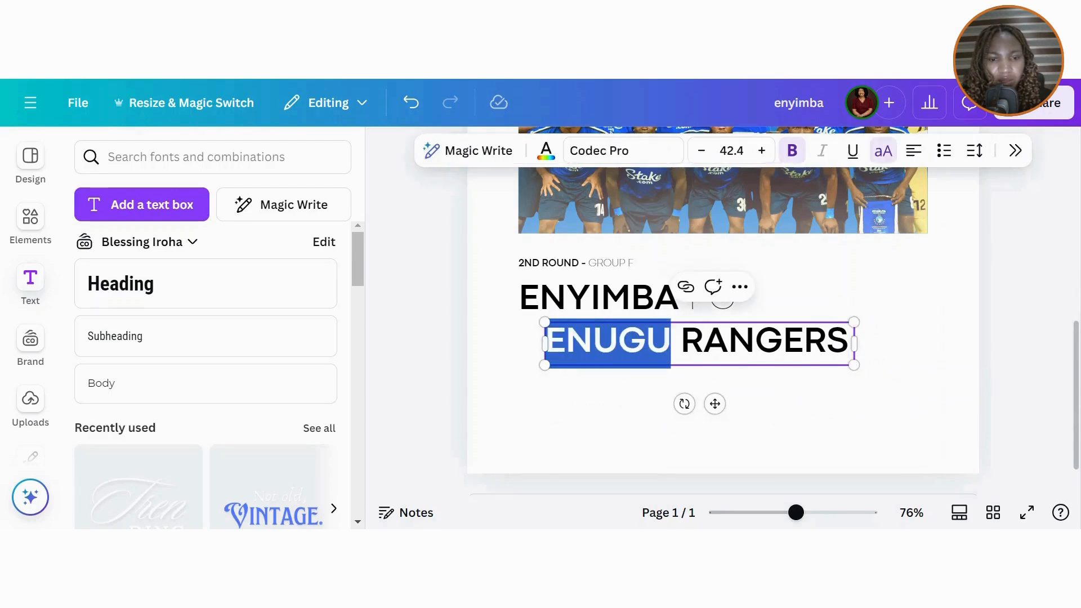
click(617, 153)
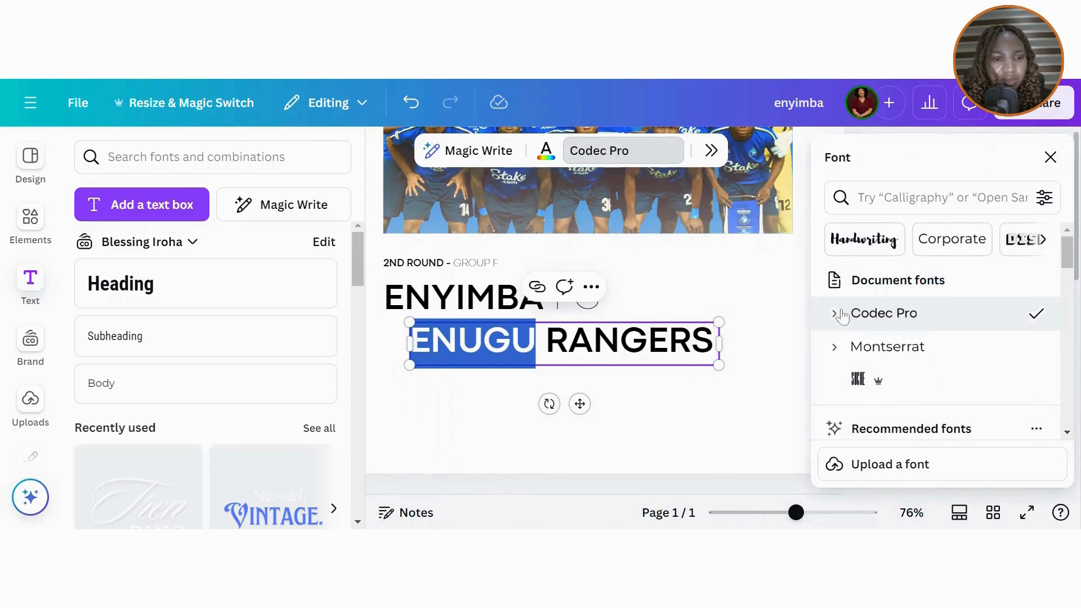
click(838, 314)
click(842, 354)
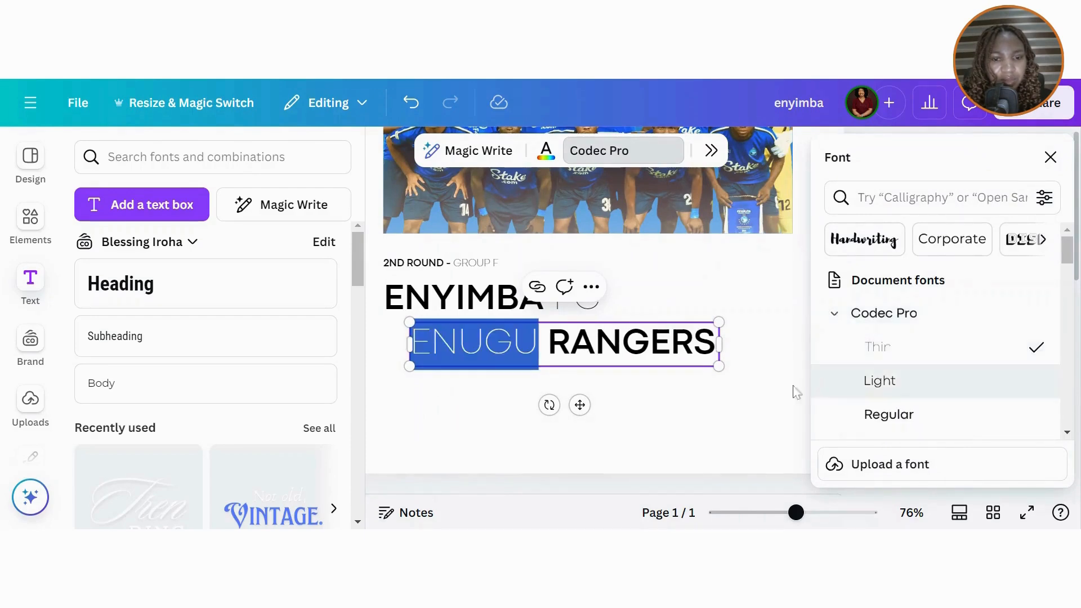
click(738, 396)
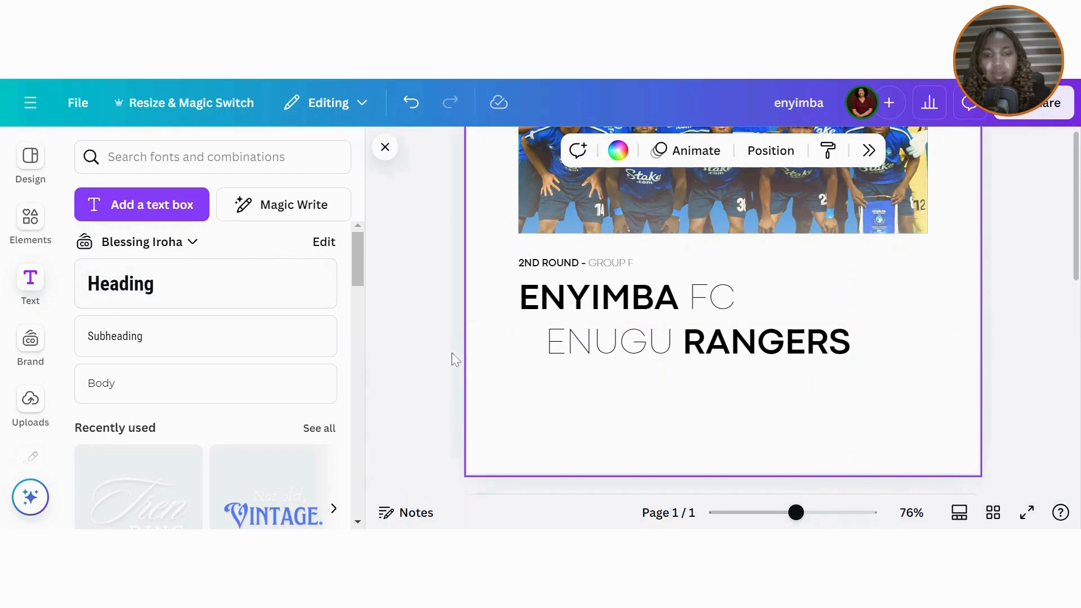
- Add a blue circle, shrink it to a small dot, and place it just before "ENUGU" under the "ENYIMBA FC" line
click(32, 228)
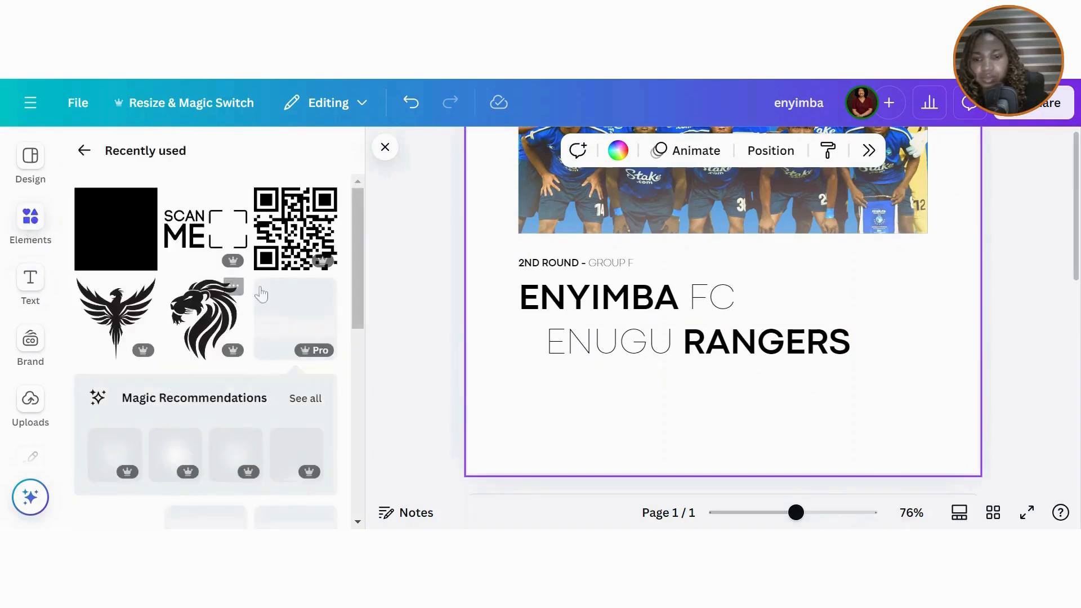
click(84, 151)
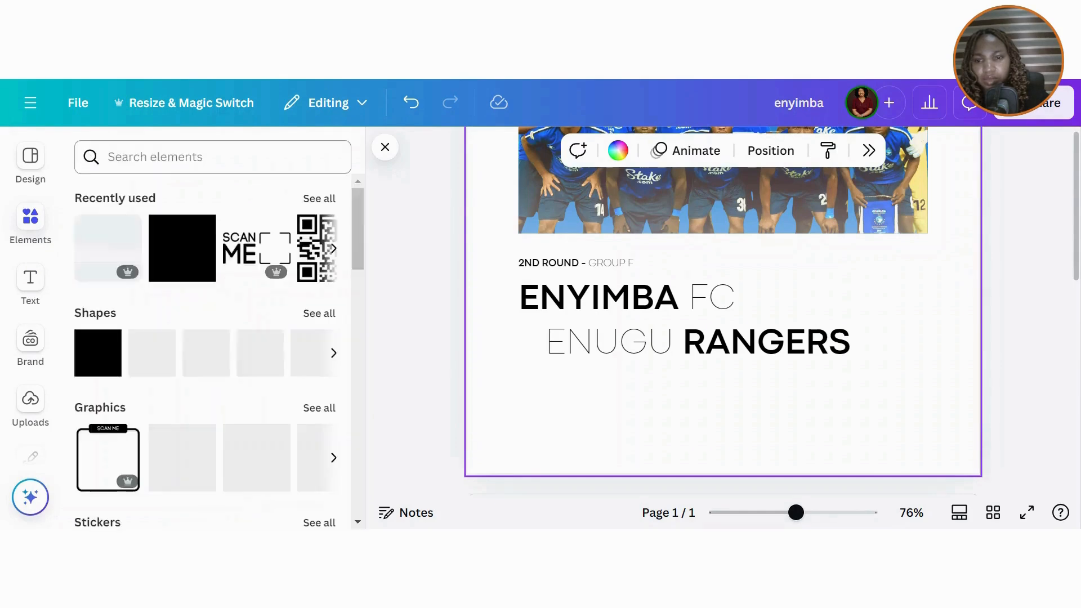
click(307, 411)
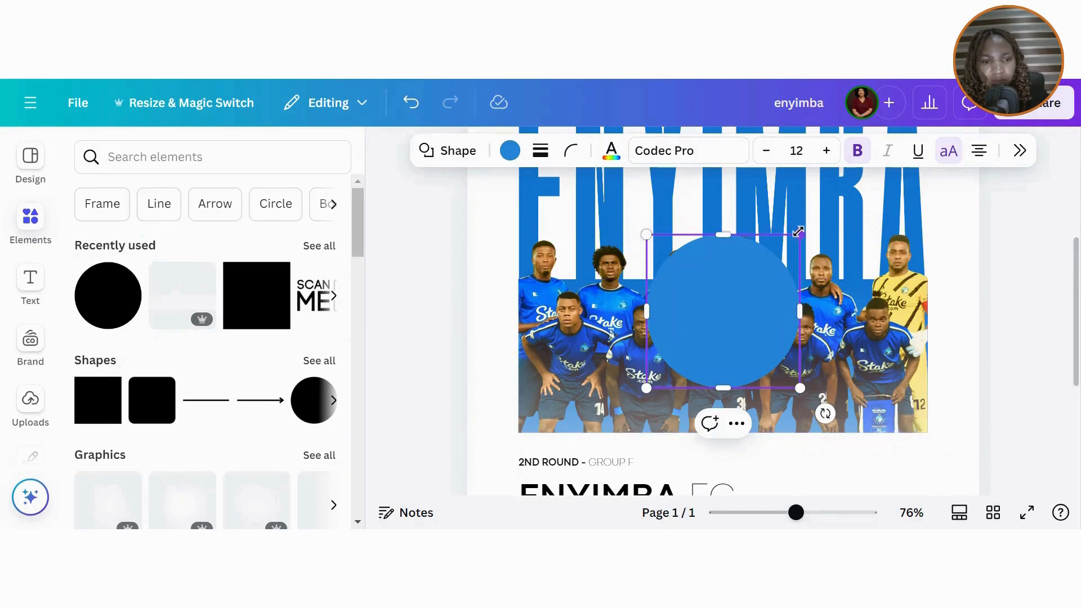
drag(798, 231, 670, 365)
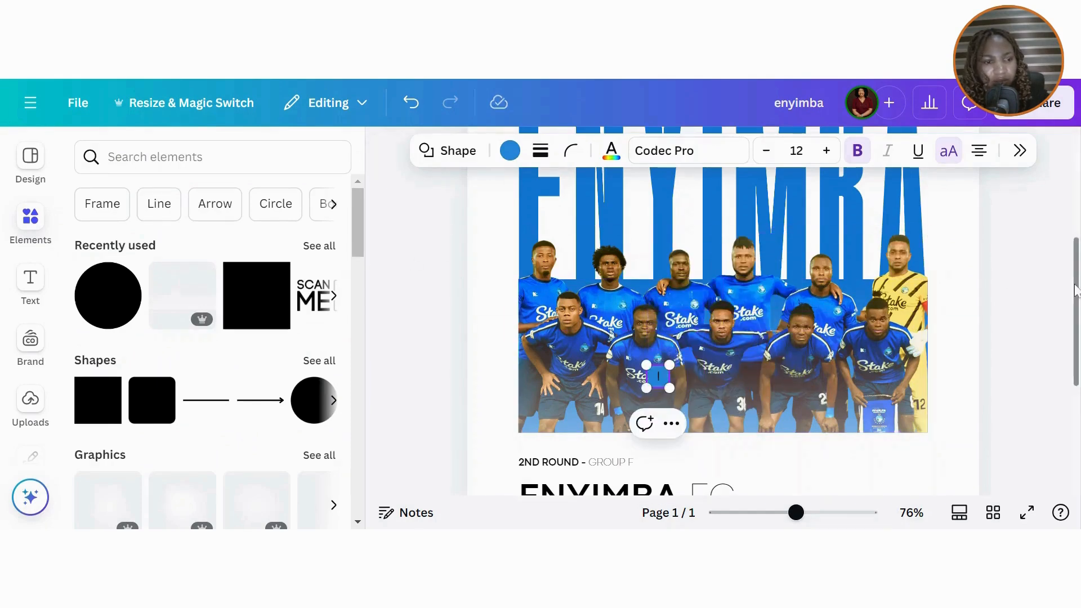
drag(1074, 290, 1074, 366)
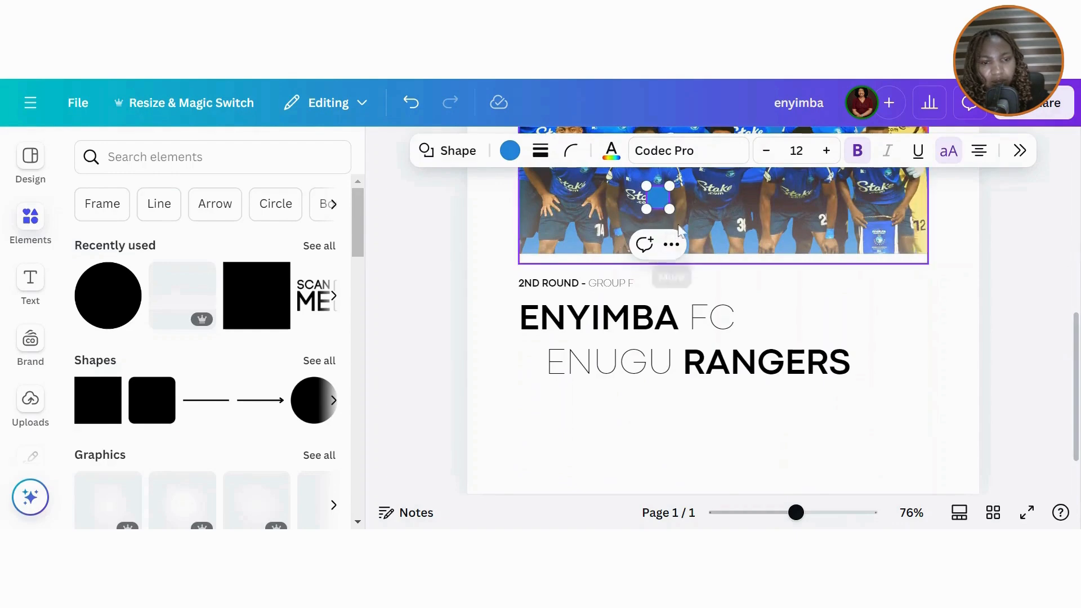
click(730, 248)
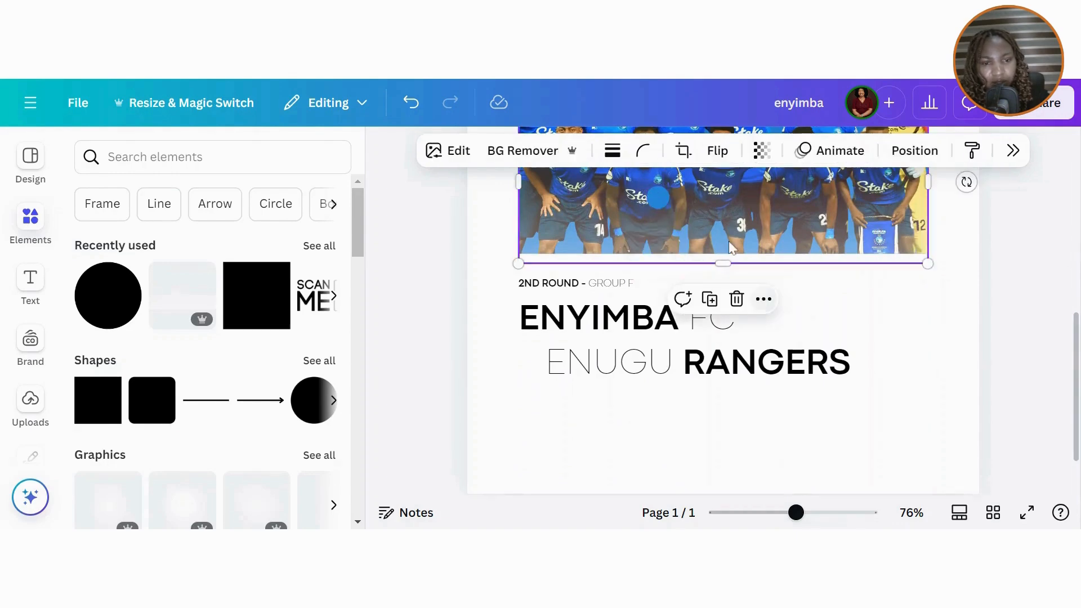
drag(667, 208, 527, 352)
- Duplicate the round text, reword the copy "VS", narrow its box to the word, and place it on the small blue circle
click(615, 287)
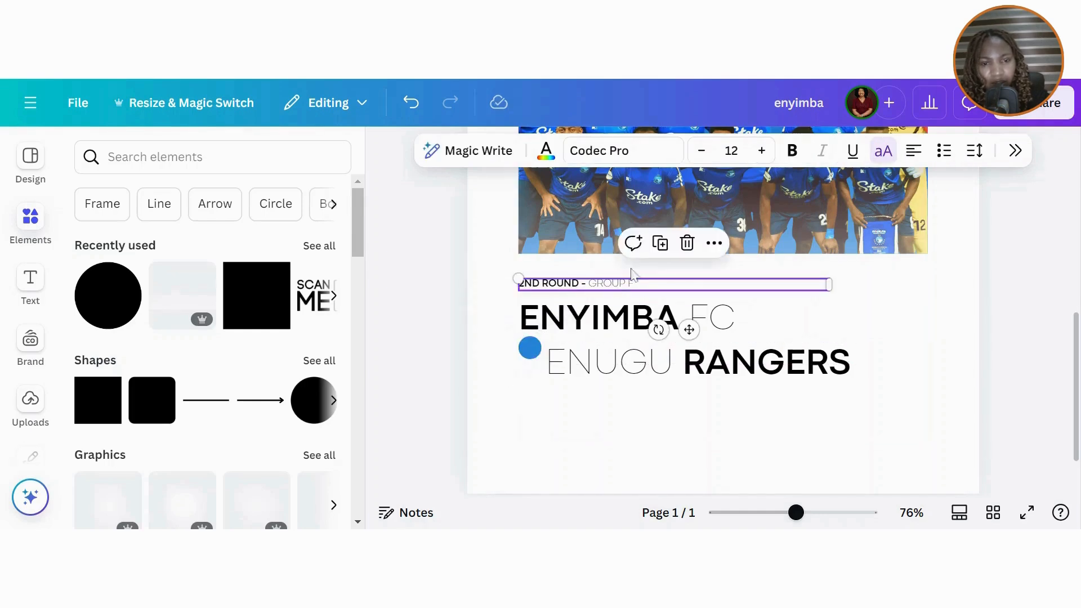
click(670, 254)
drag(665, 295, 678, 407)
double_click(677, 407)
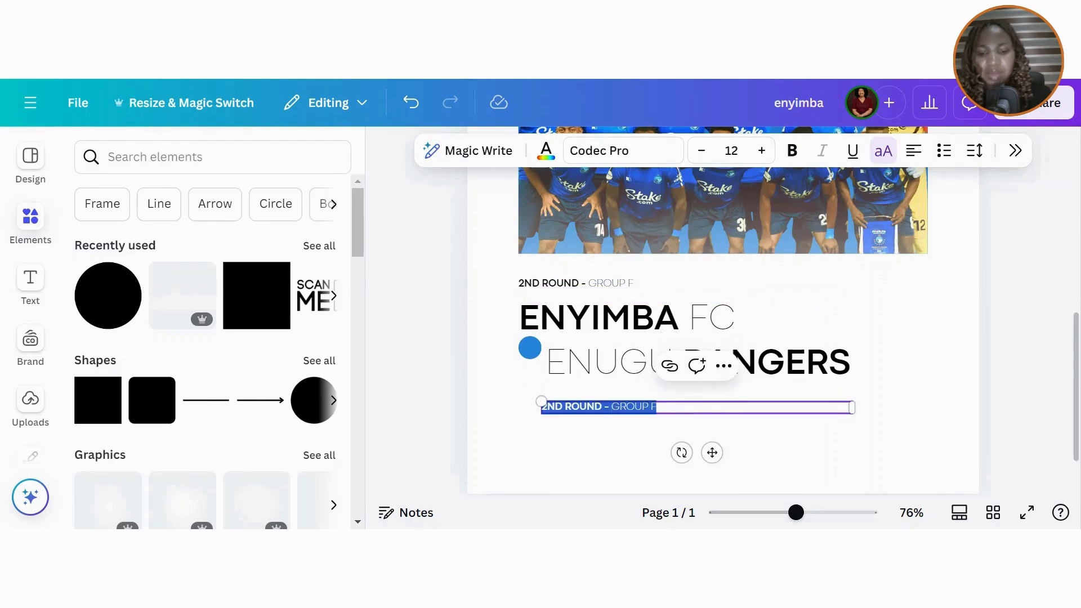
text(VS)
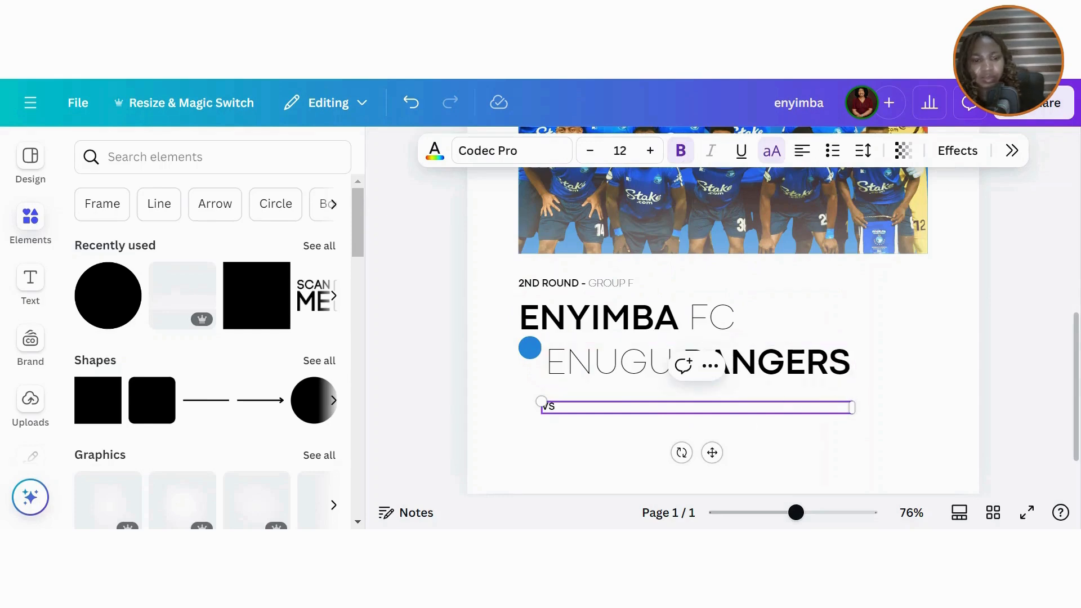
scroll(853, 407, up, 1)
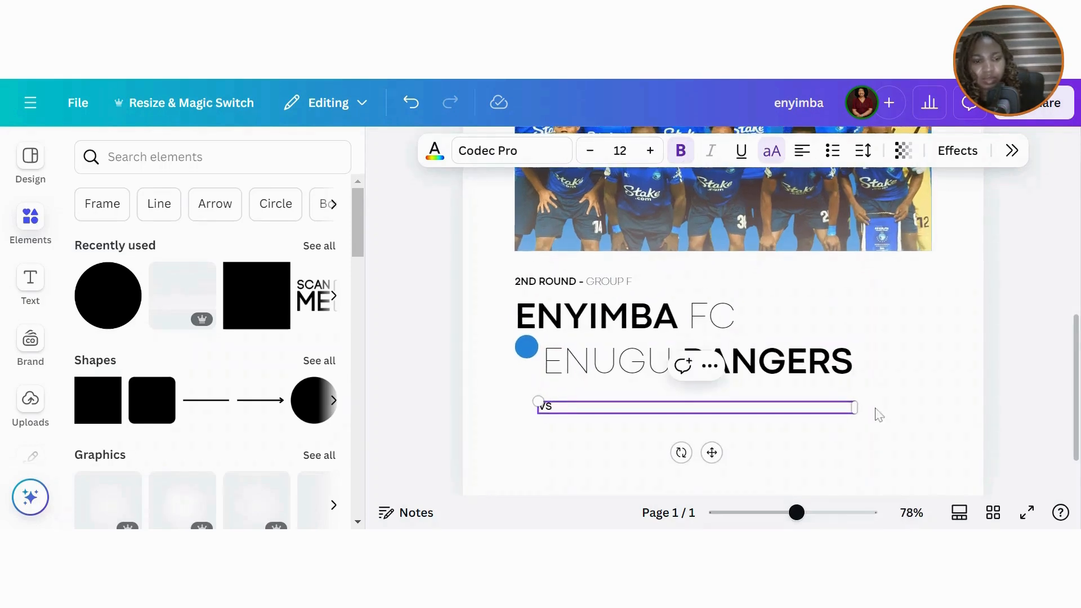
drag(854, 408, 556, 408)
drag(560, 452, 541, 392)
click(607, 384)
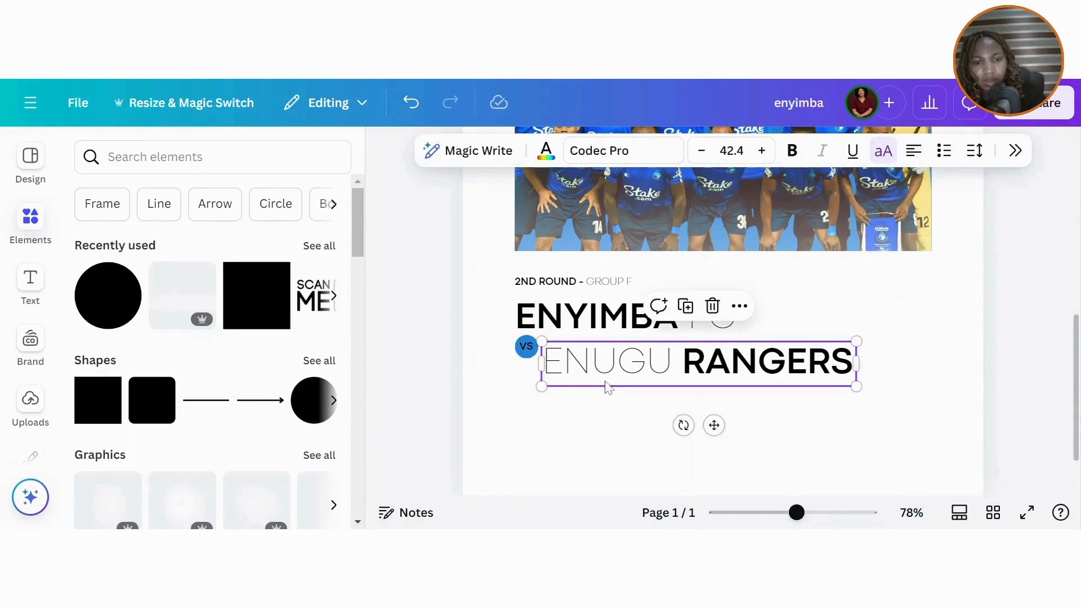
- Set the "VS" text on the blue circle to white (#ffffff)
click(526, 348)
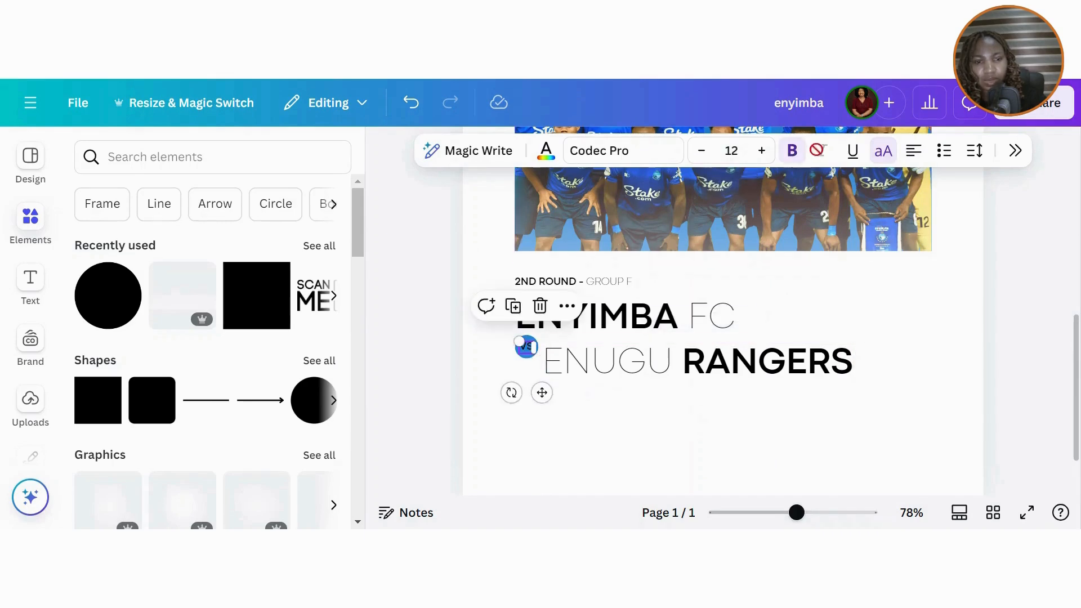
click(546, 151)
click(984, 283)
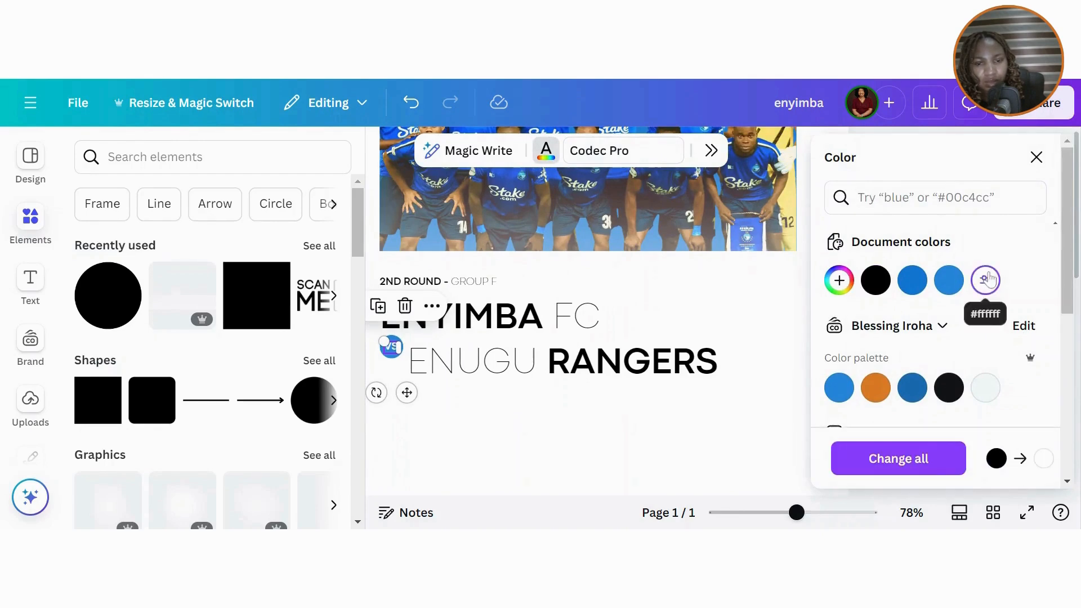
click(753, 417)
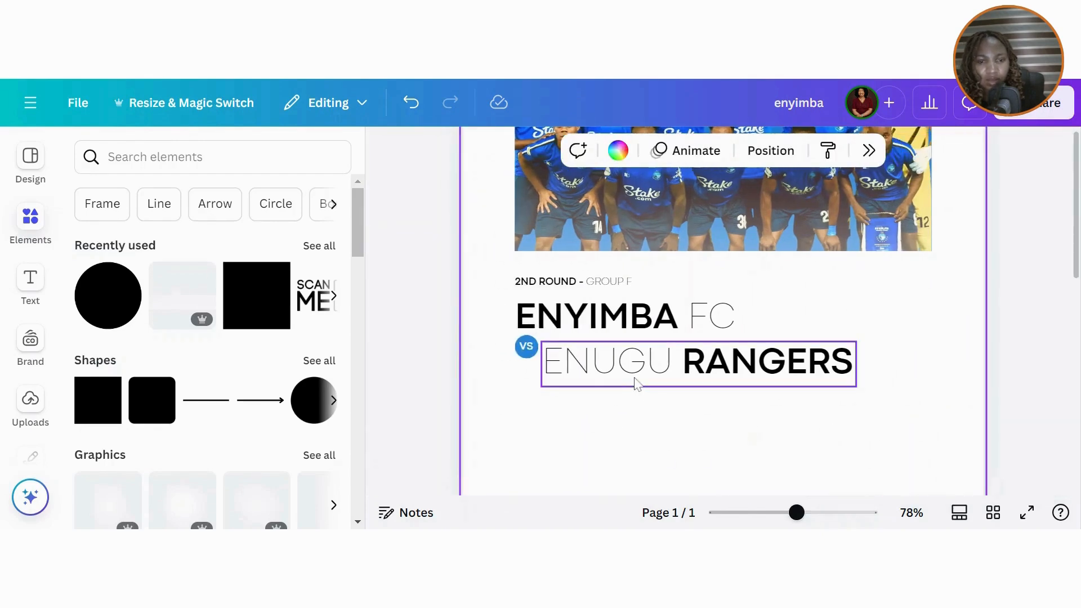
- Tighten the letter spacing of the "ENUGU RANGERS" line to -77
click(794, 381)
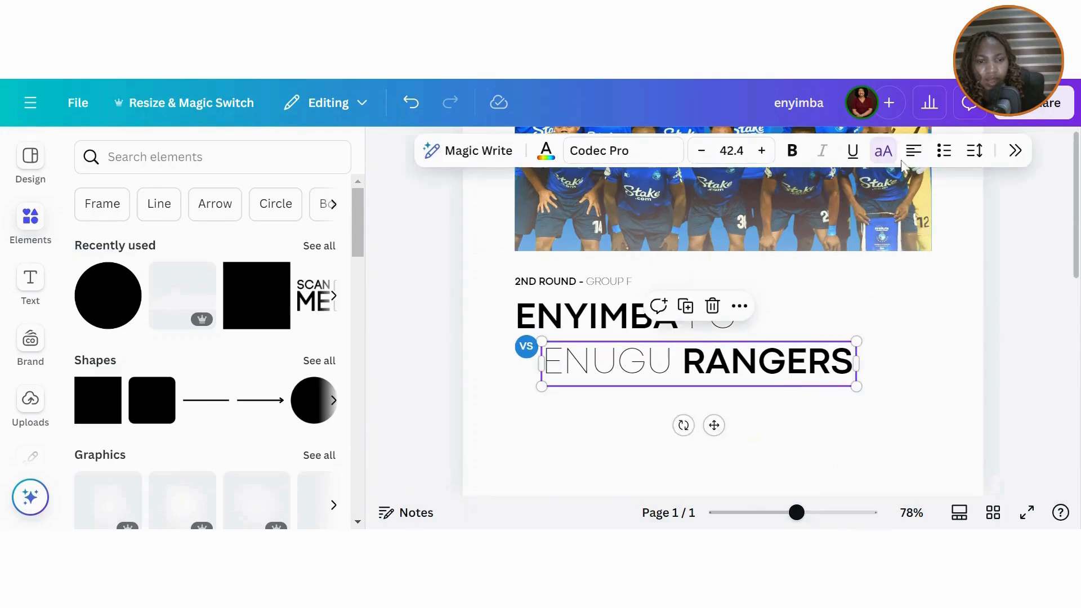
click(975, 150)
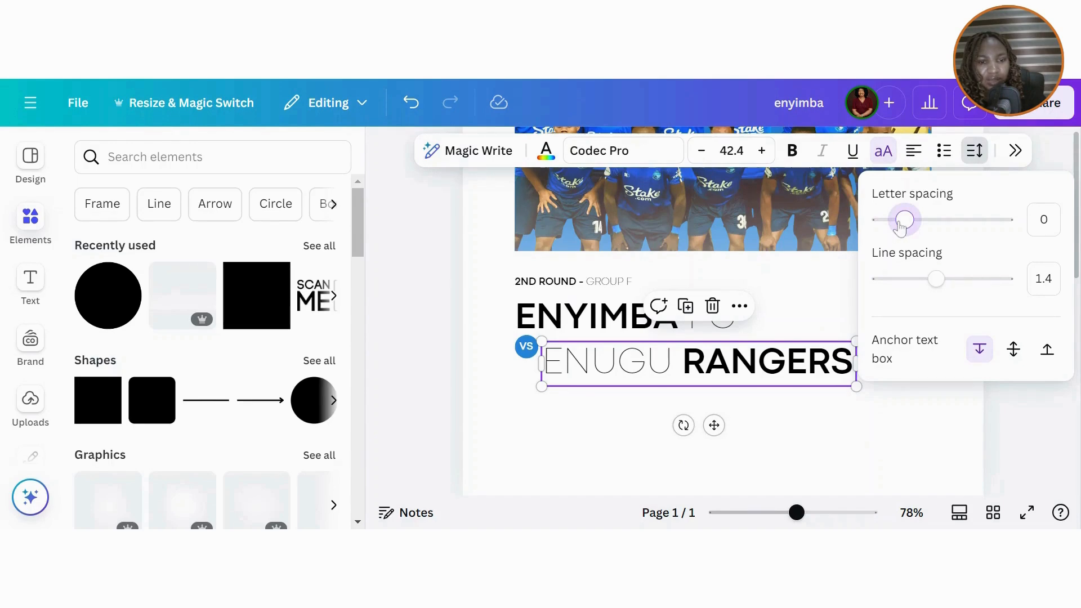
mouse_move(900, 226)
mouse_down()
mouse_move(886, 227)
mouse_move(895, 227)
mouse_up()
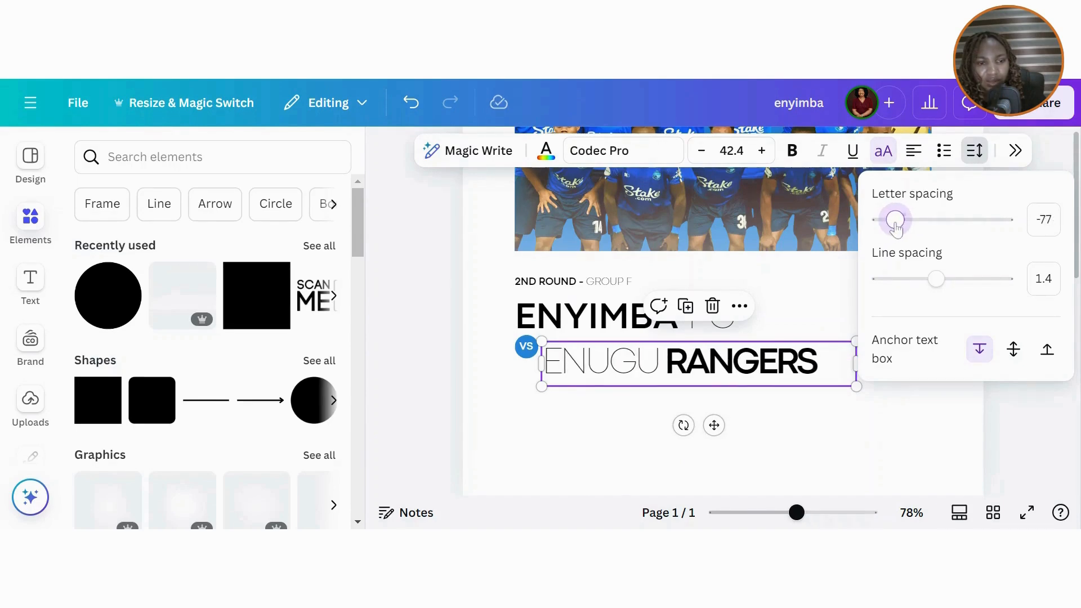
- Tighten the letter spacing of the "ENYIMBA FC" line to -60
click(607, 333)
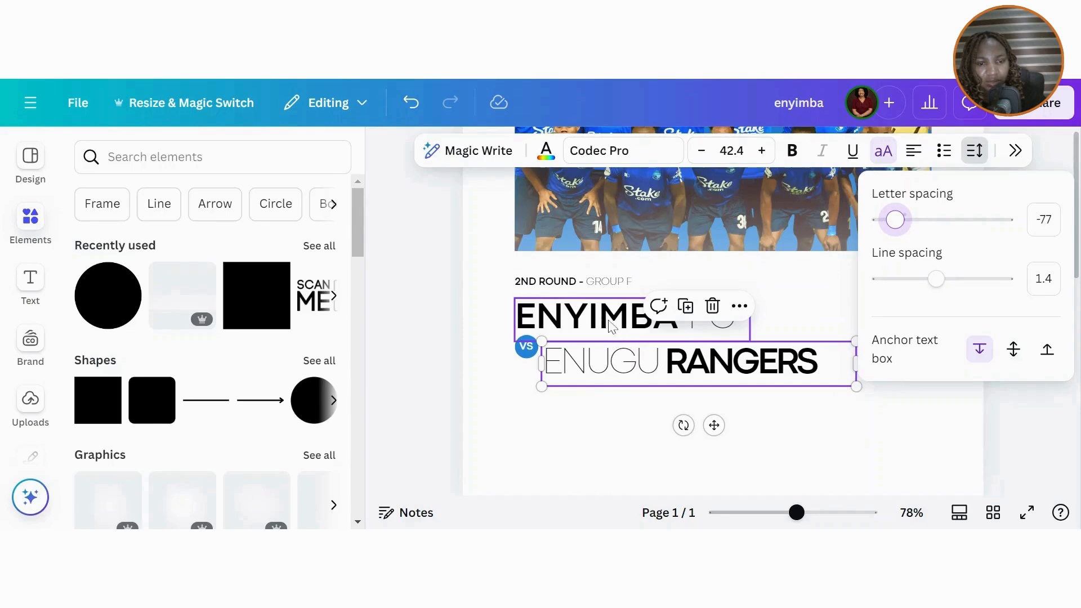
click(977, 152)
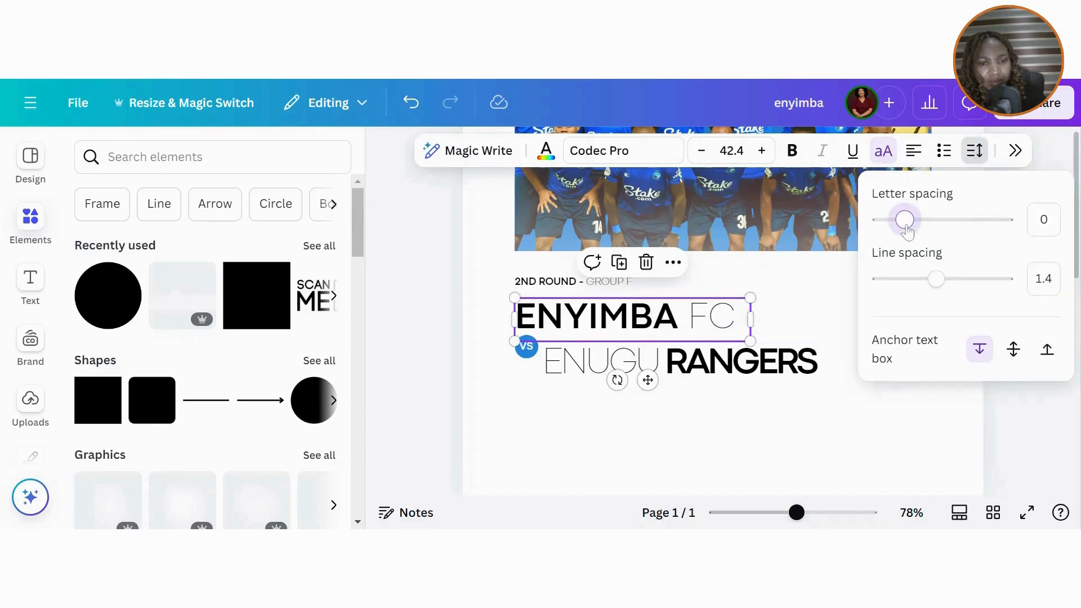
mouse_move(906, 228)
mouse_down()
mouse_move(890, 236)
mouse_move(900, 236)
mouse_up()
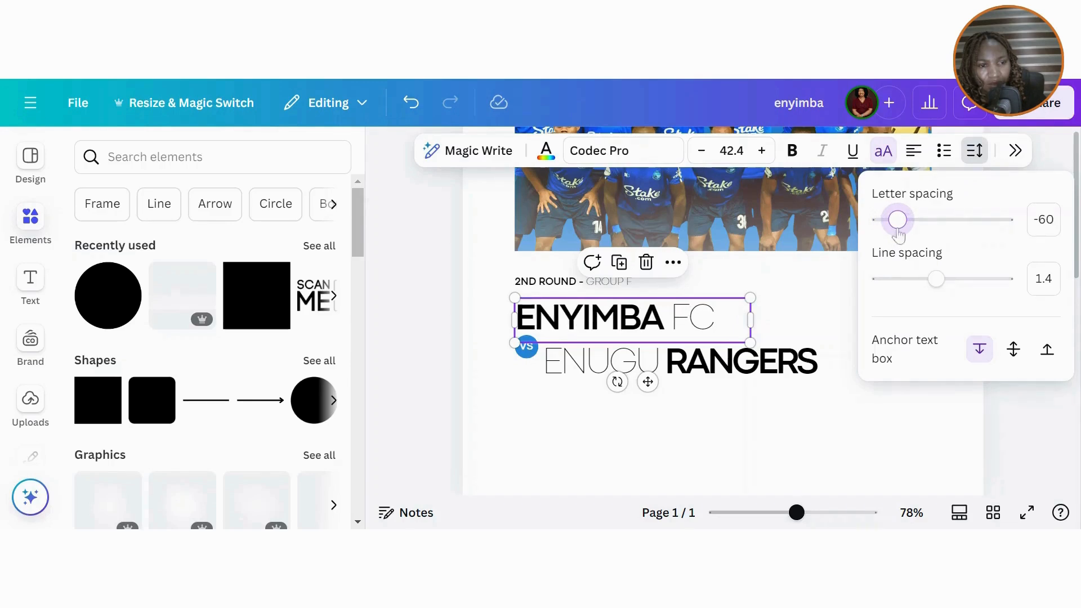
click(793, 417)
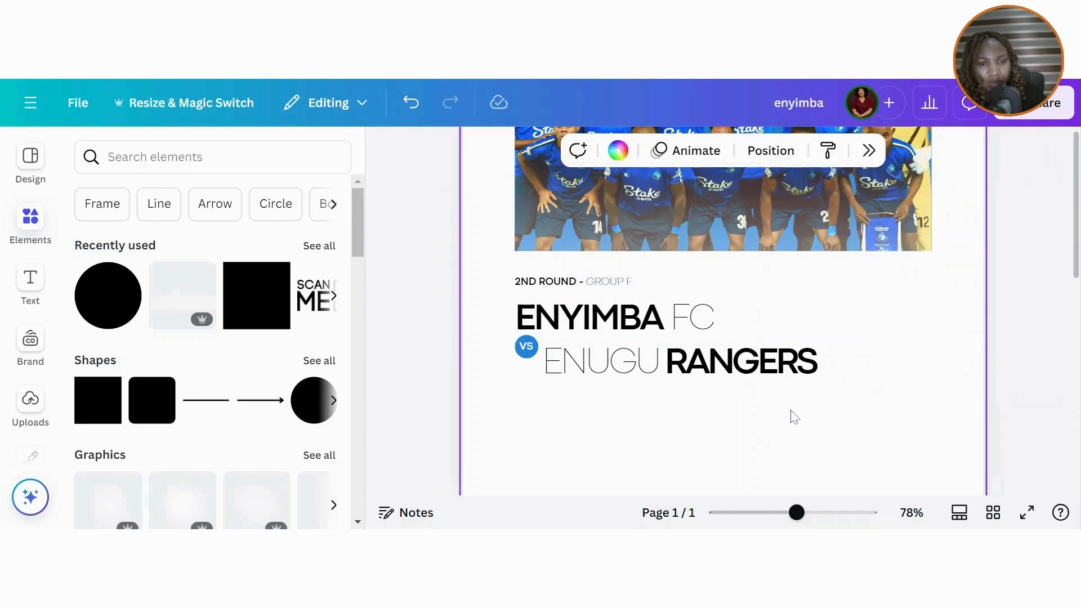
- Move the "ENUGU RANGERS" line slightly up, closer to the "ENYIMBA FC" line
click(722, 359)
drag(721, 360, 722, 351)
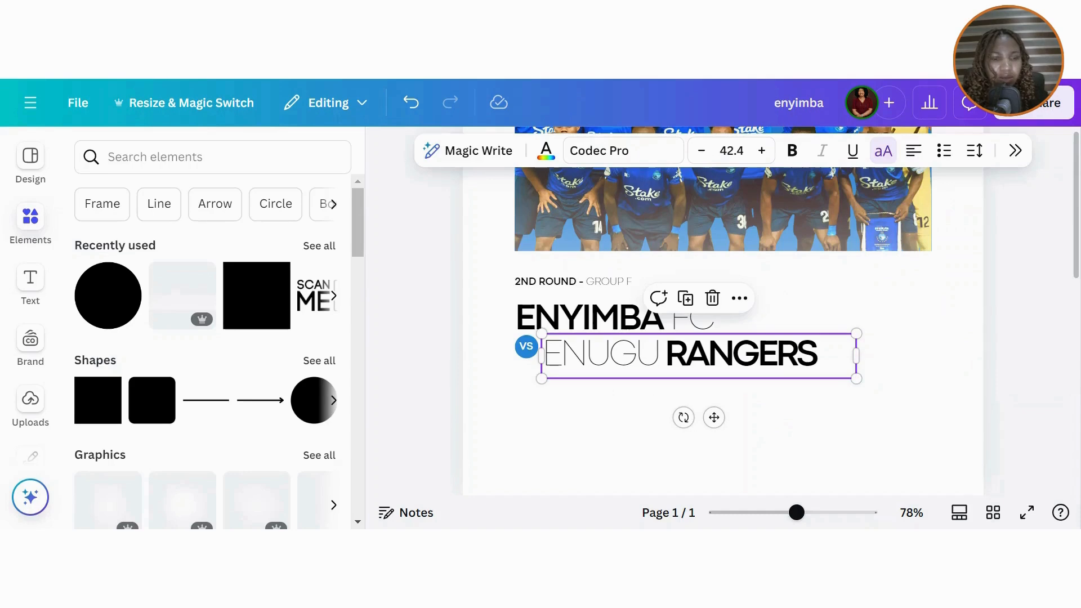
click(669, 465)
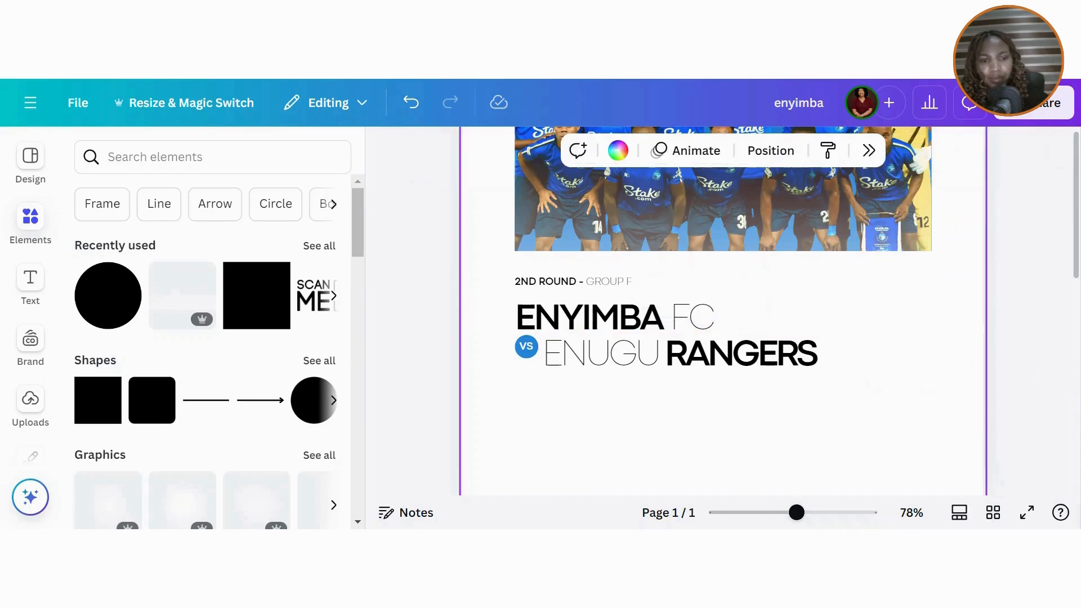
- Select the round text, both team names and the VS badge together and nudge them down, farther from the team photo
drag(454, 278, 577, 387)
key(shift+Down)
key(Down)
key(Down)
key(Down)
key(Down)
key(Down)
key(Down)
key(Down)
key(Down)
key(Down)
key(Down)
key(Down)
key(Down)
key(Down)
key(Down)
key(Down)
key(Down)
key(Down)
key(Down)
key(Down)
key(Down)
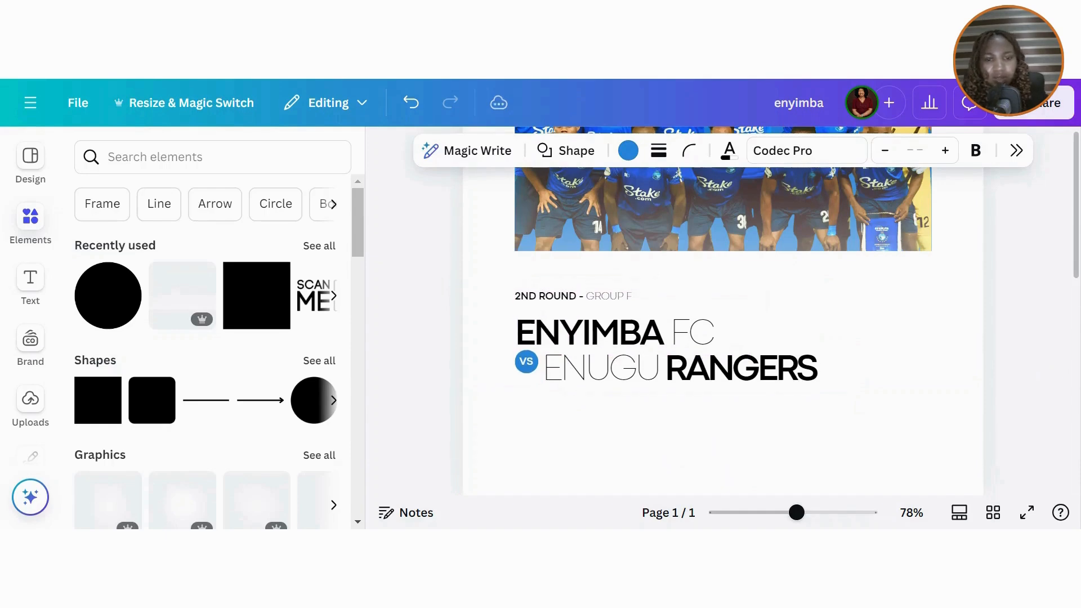
- Add a square to the flyer, shrink it and place it below the team photo, to the right of "ENYIMBA FC"
drag(799, 514, 776, 512)
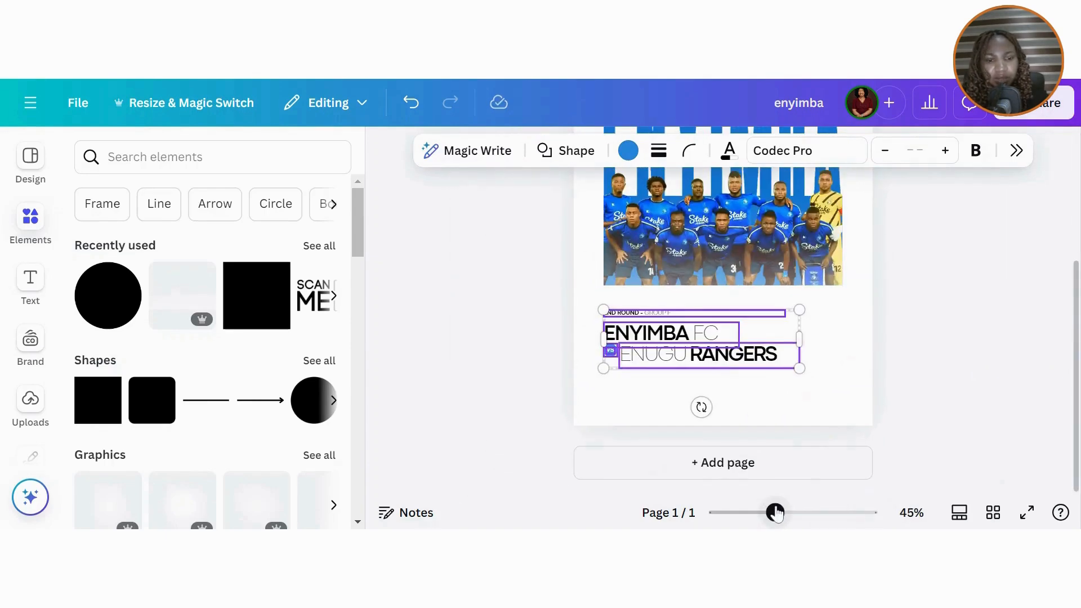
click(1005, 373)
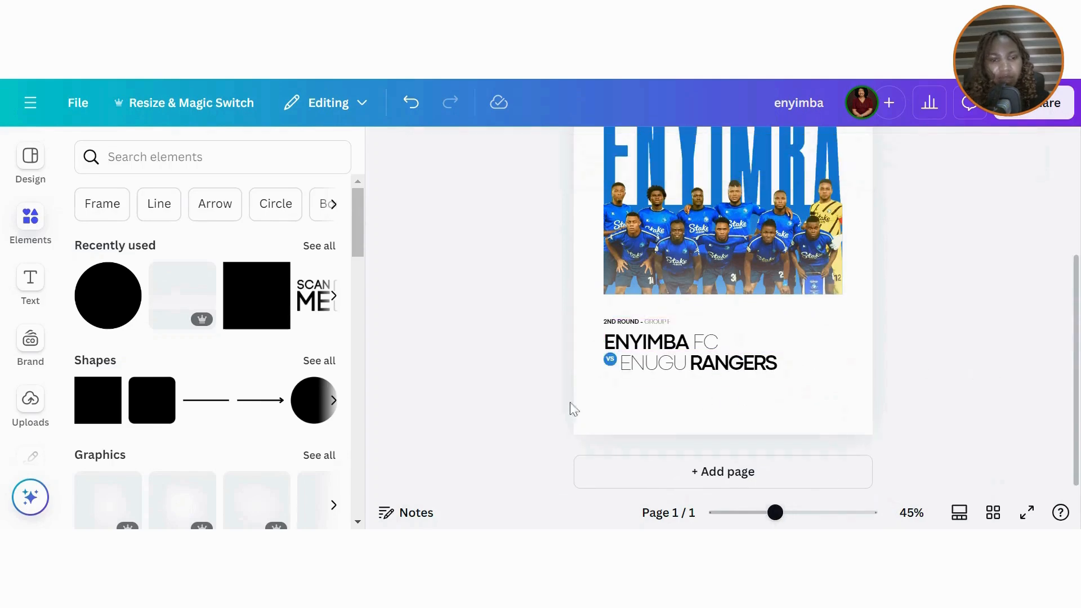
click(251, 309)
drag(710, 227, 763, 339)
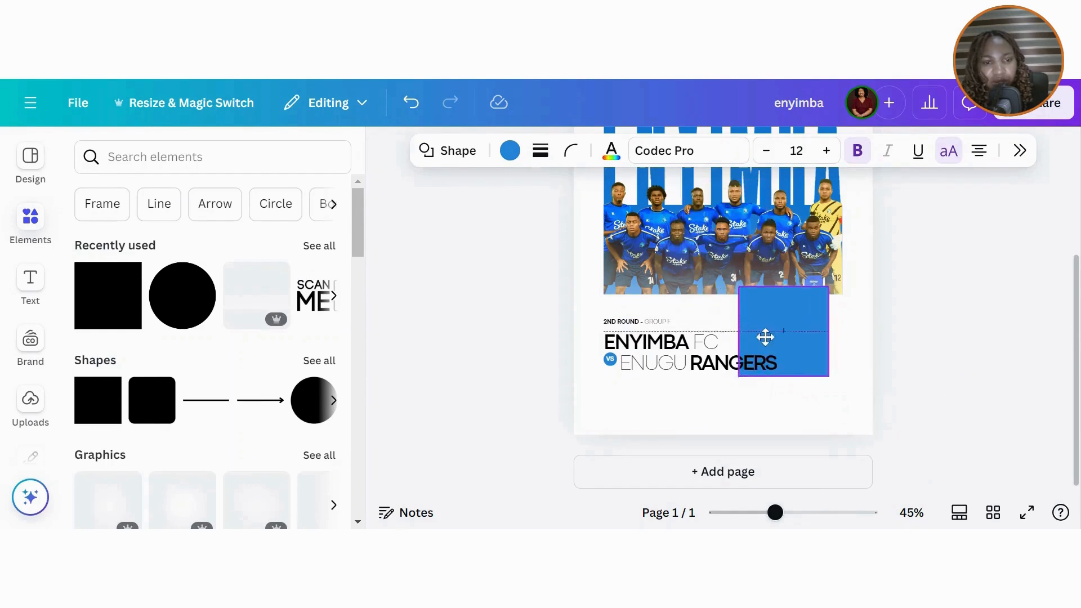
drag(827, 379, 777, 327)
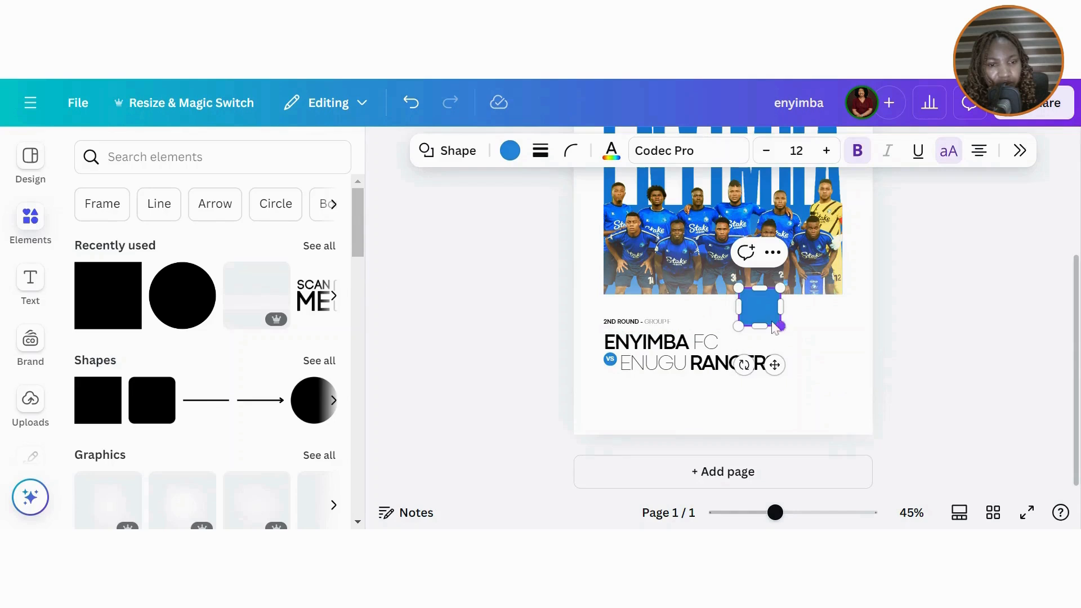
drag(795, 372, 799, 344)
click(947, 365)
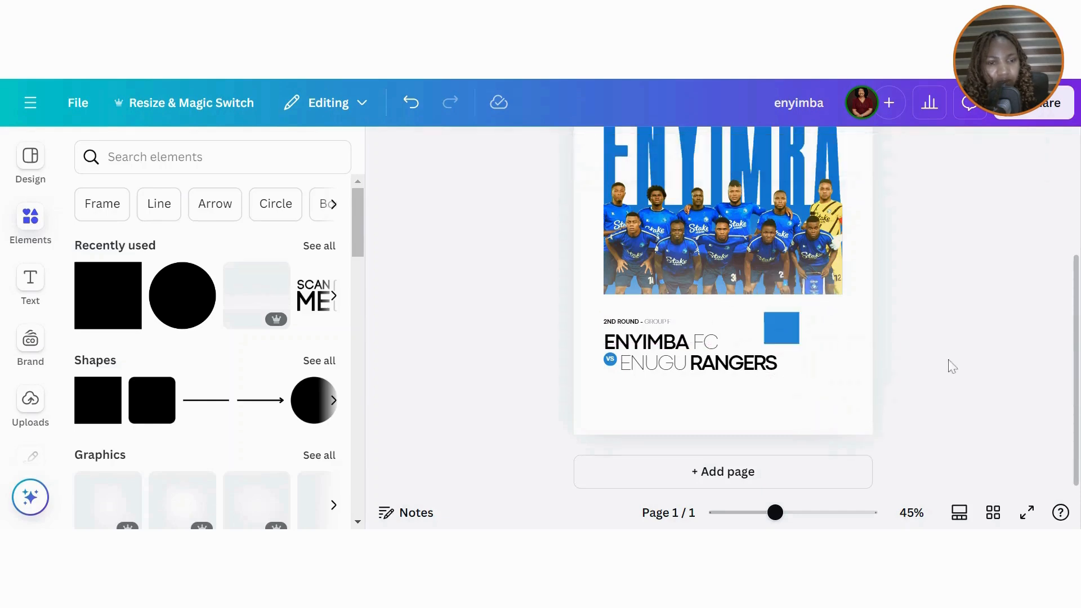
- Duplicate the small blue square and place the copy level with it, a short gap to its right
click(786, 332)
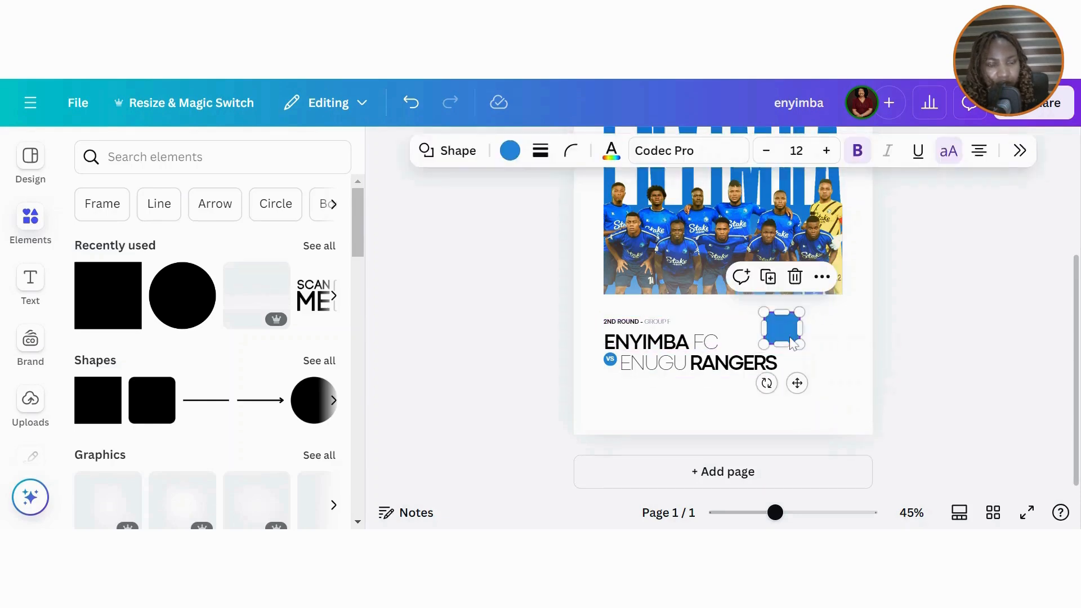
click(769, 279)
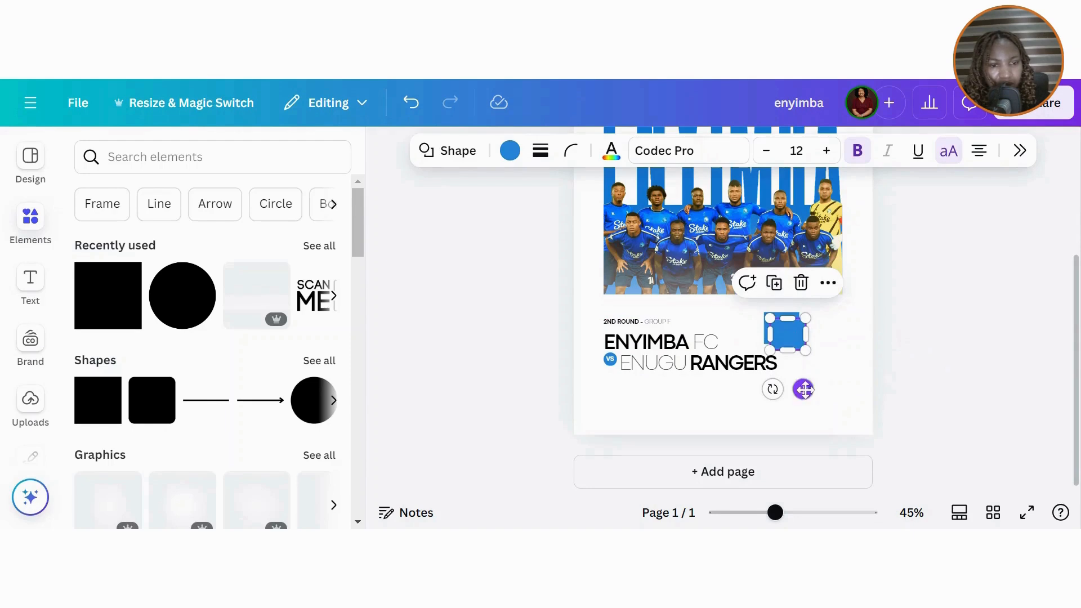
drag(803, 389, 851, 383)
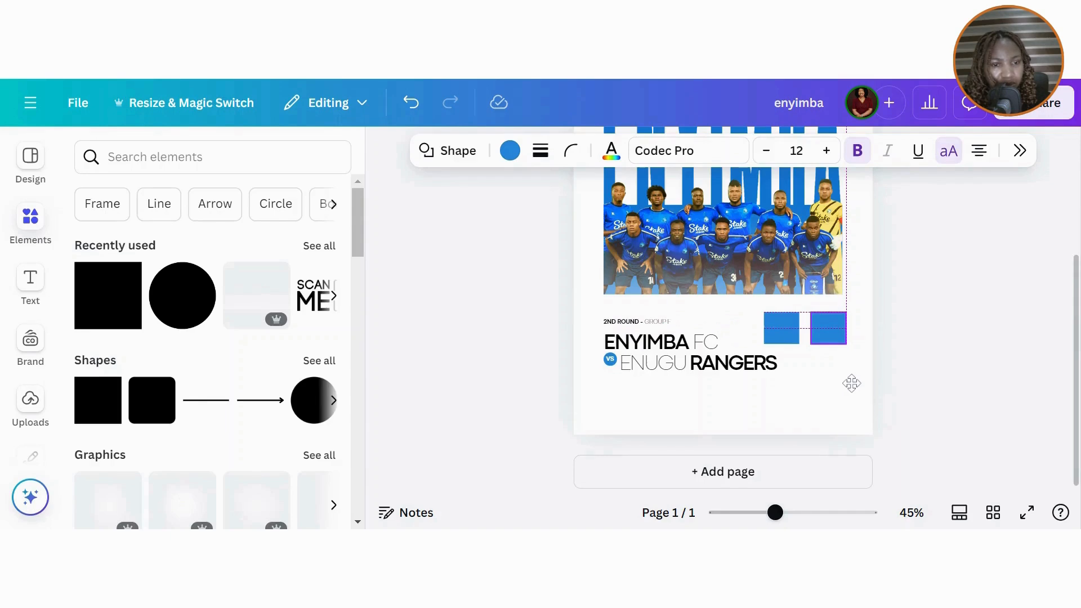
drag(852, 383, 851, 383)
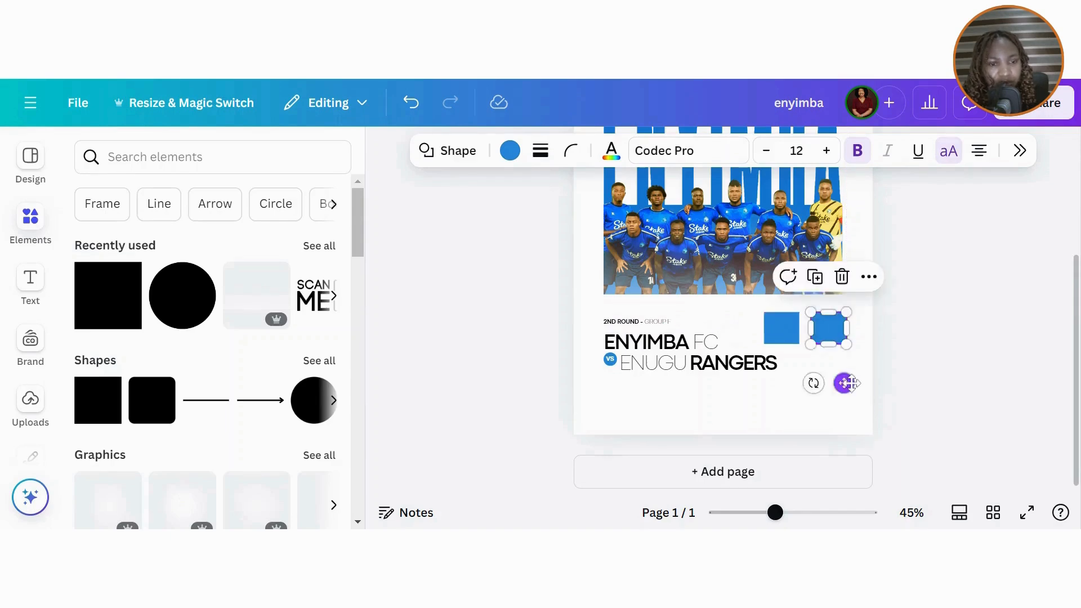
click(978, 348)
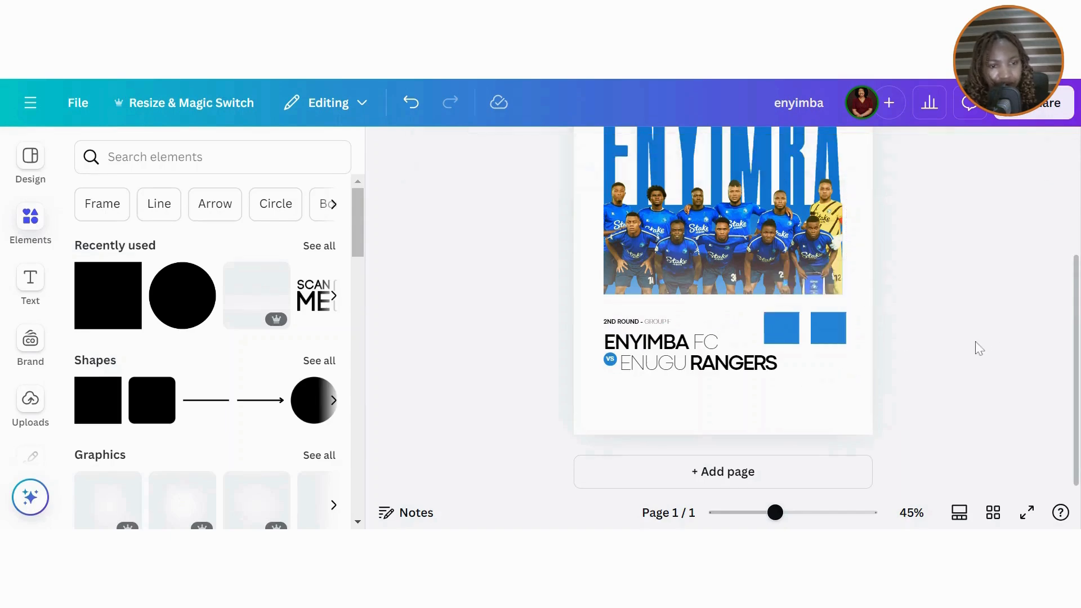
- Give the left blue square a solid border with a weight of 1
click(782, 338)
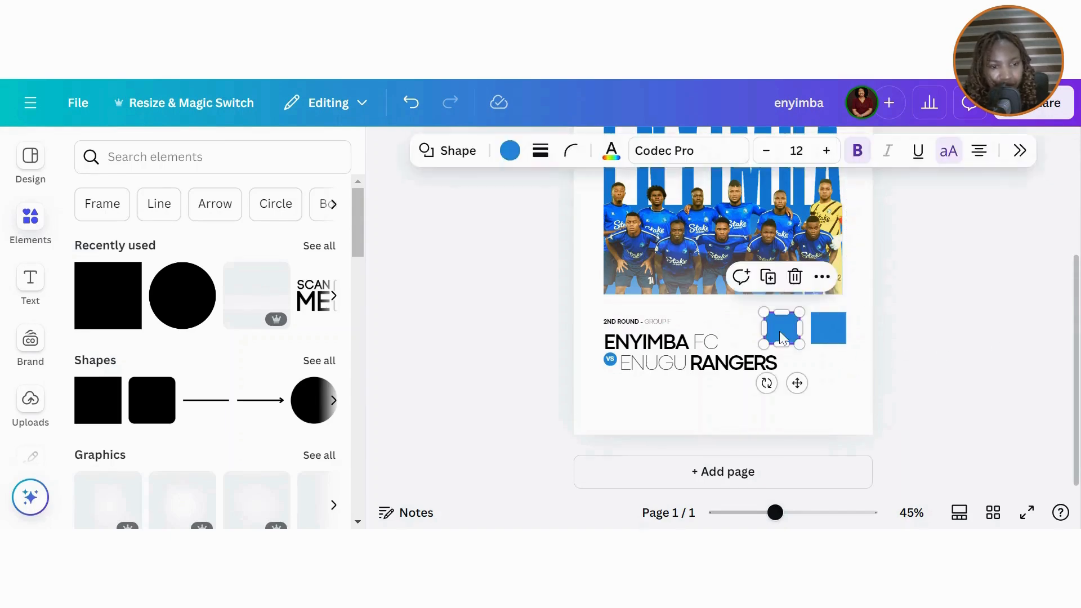
click(549, 152)
click(499, 203)
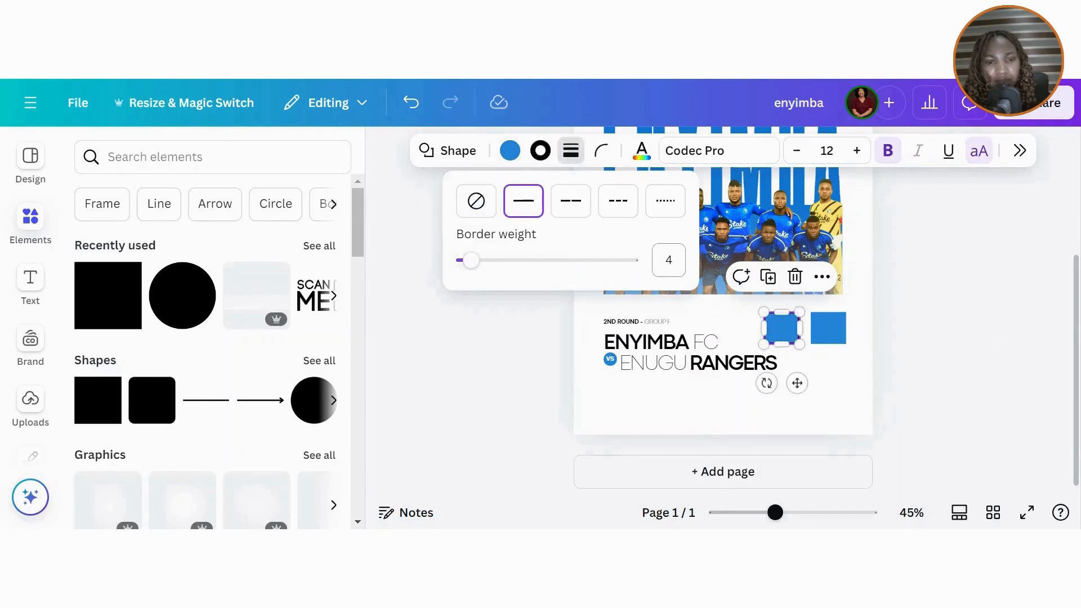
click(669, 260)
key(BackSpace)
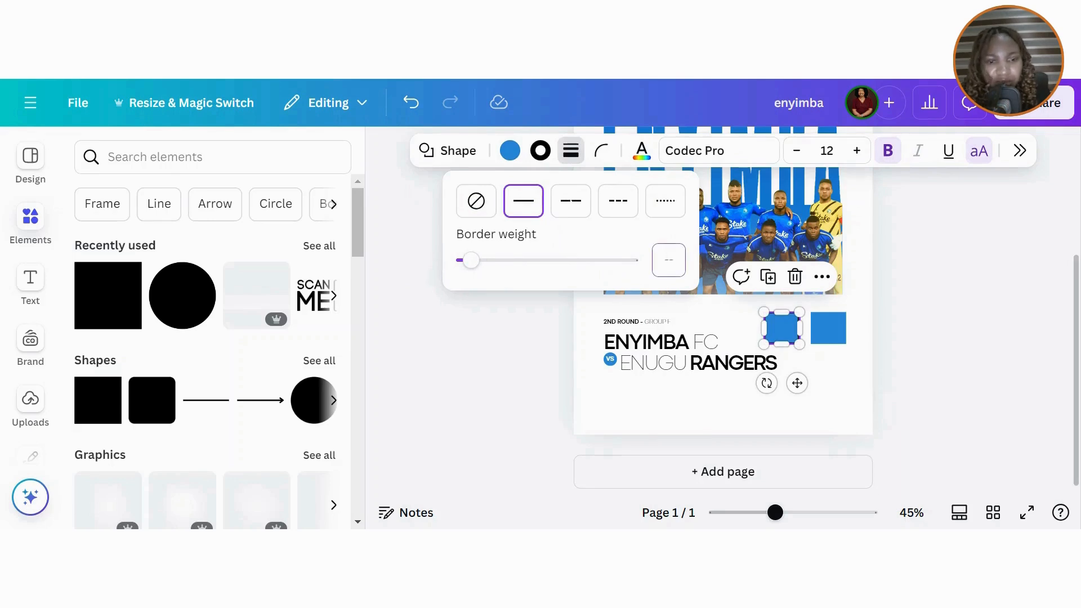
text(1)
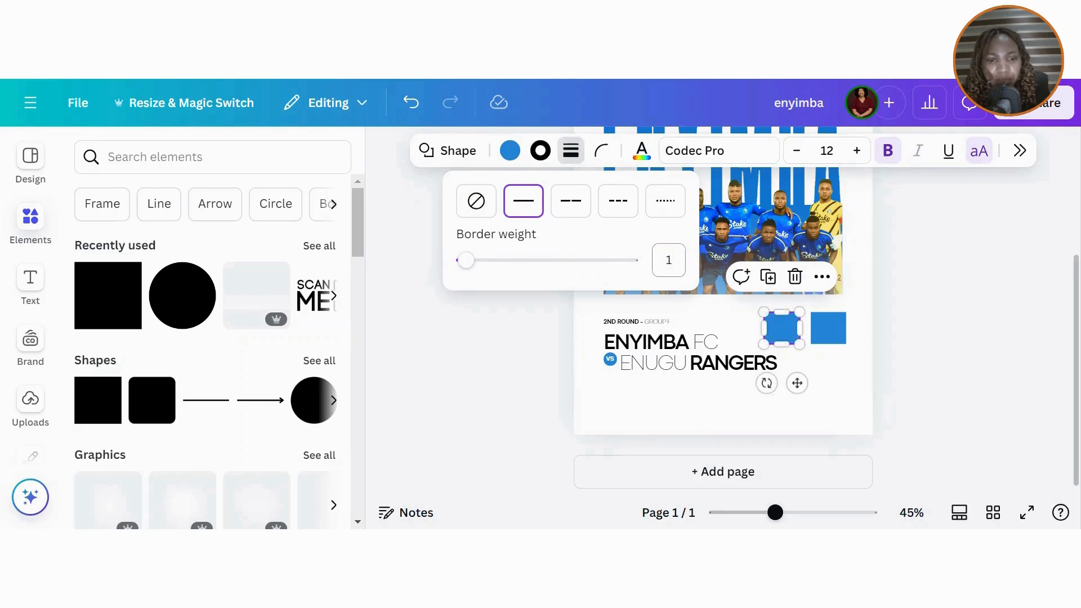
- Give the right blue square a solid border with a weight of 1
click(823, 316)
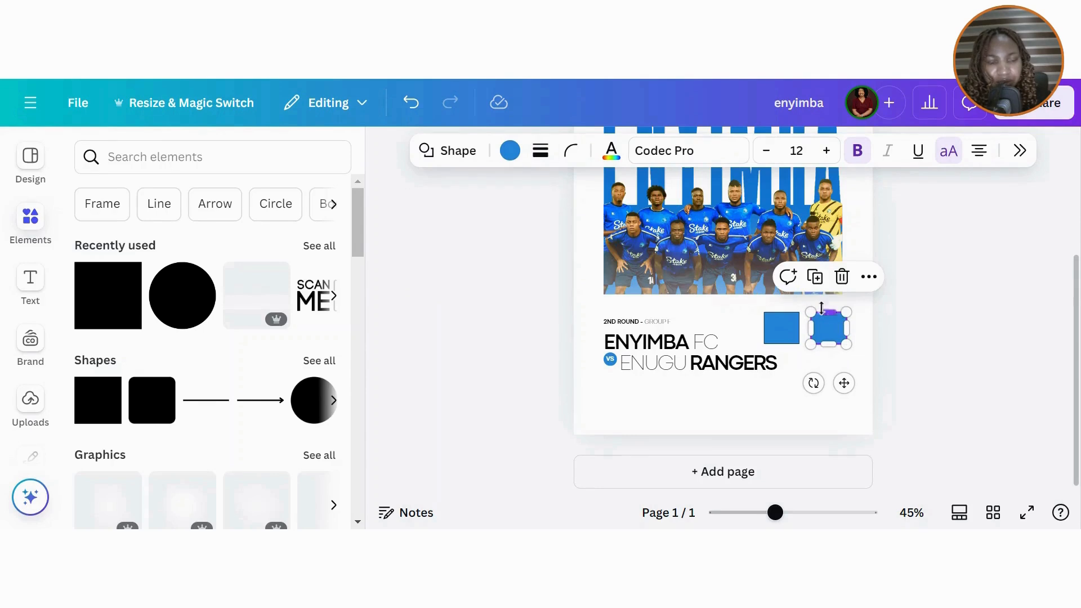
click(541, 152)
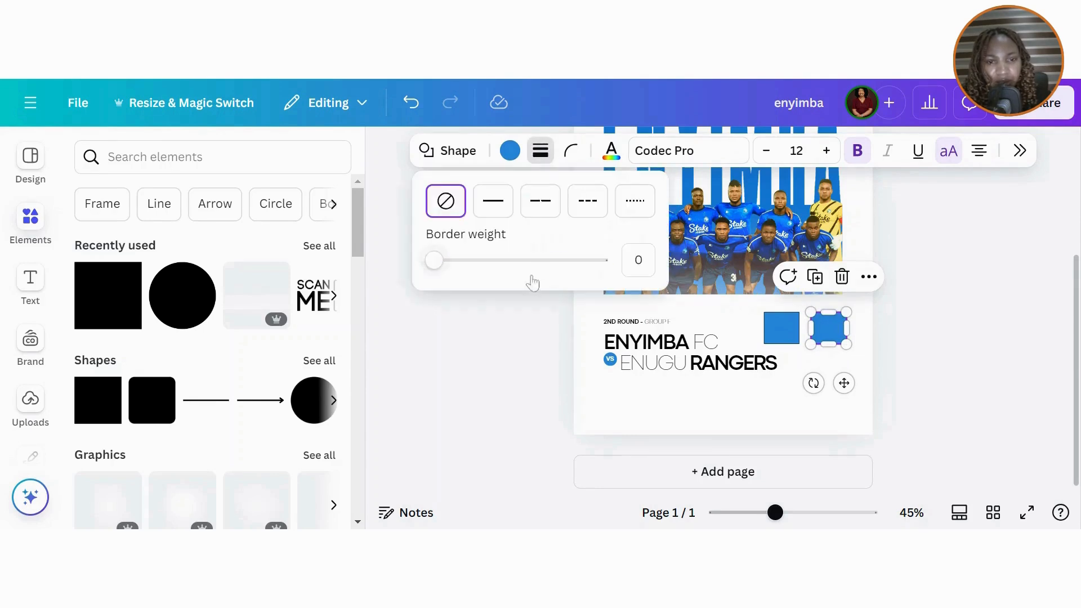
click(495, 215)
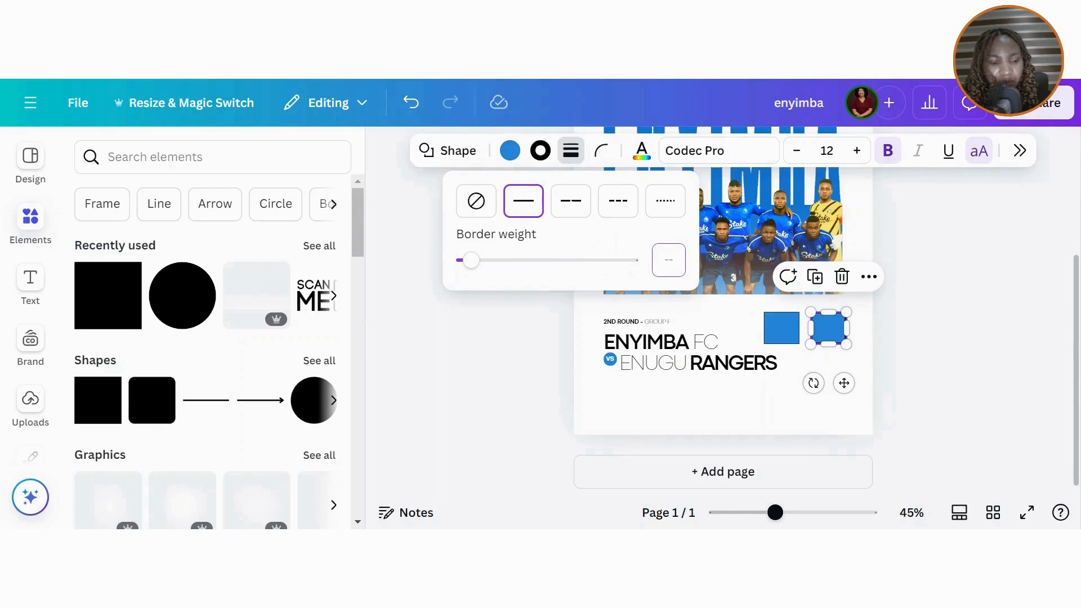
text(1)
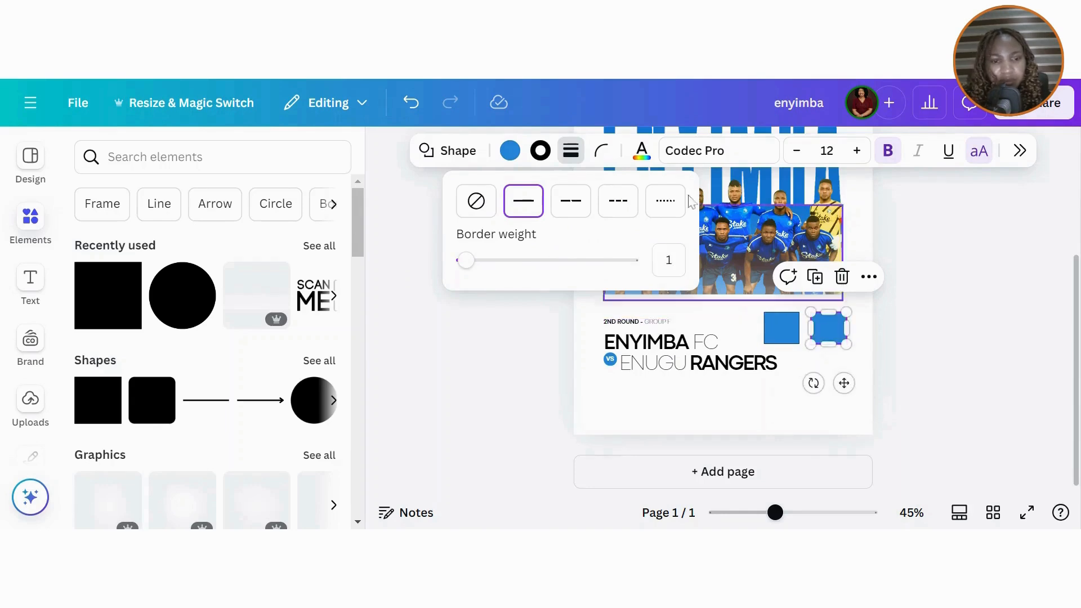
- Set the corner rounding of both blue squares to 5
click(601, 153)
click(602, 154)
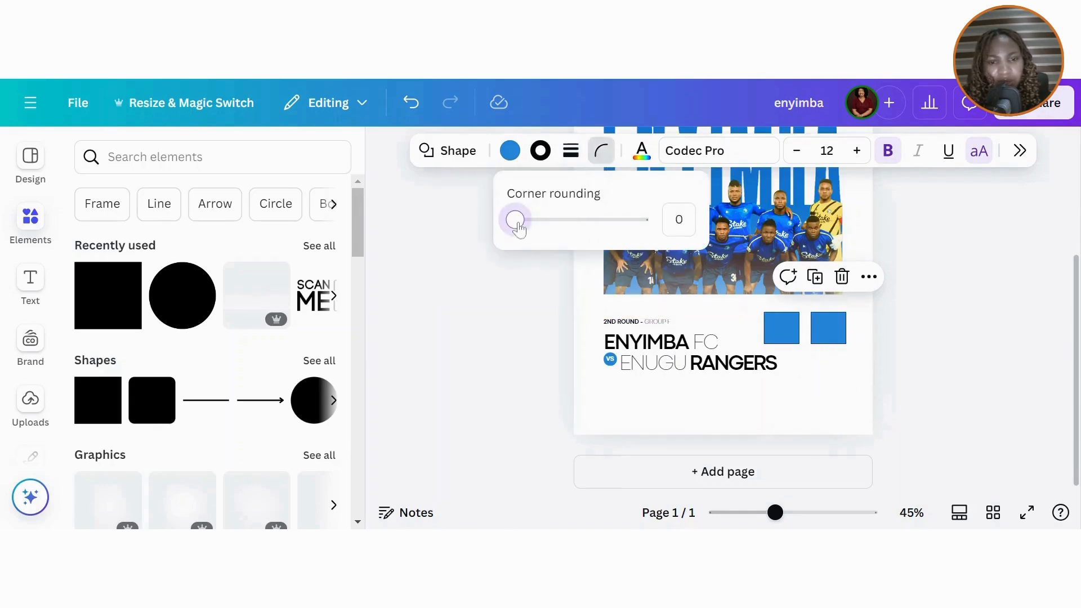
drag(515, 220, 522, 220)
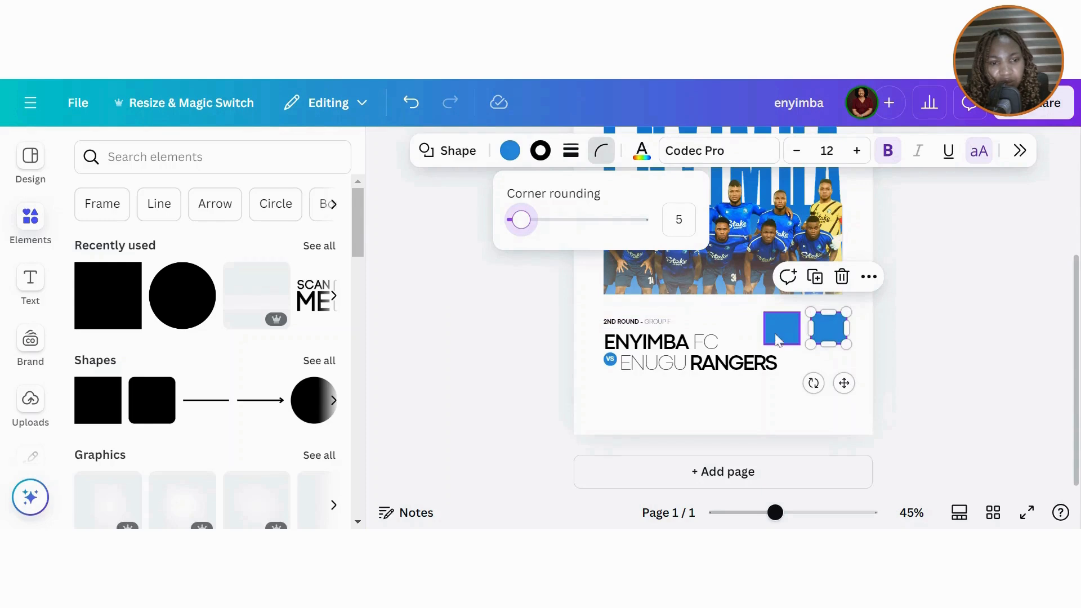
click(604, 152)
click(607, 151)
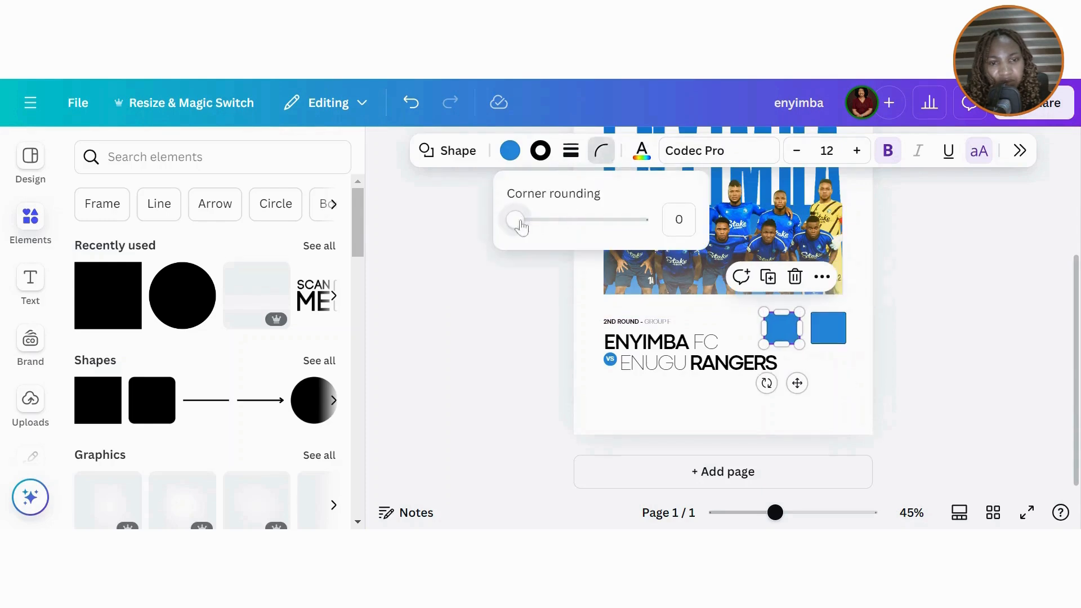
drag(514, 221, 521, 223)
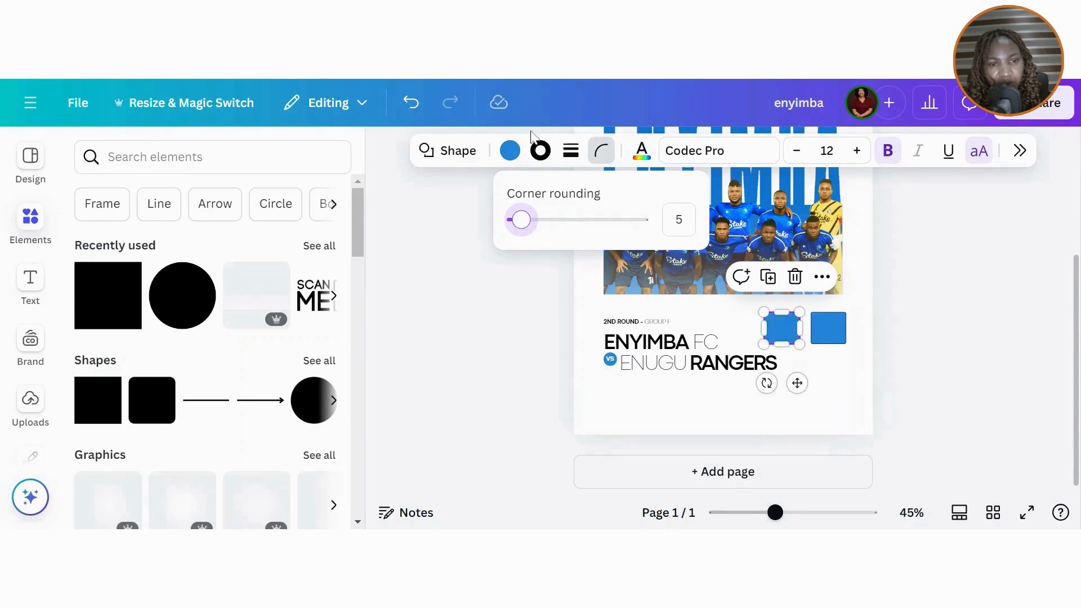
- Remove the blue fill from both squares, leaving only their outlines
click(510, 150)
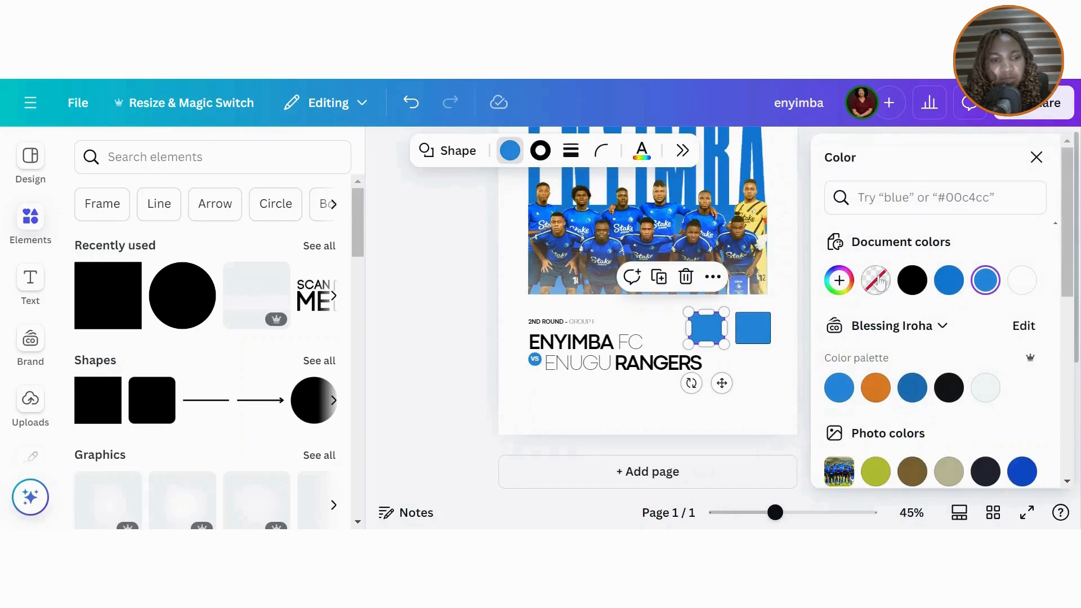
click(875, 279)
click(753, 329)
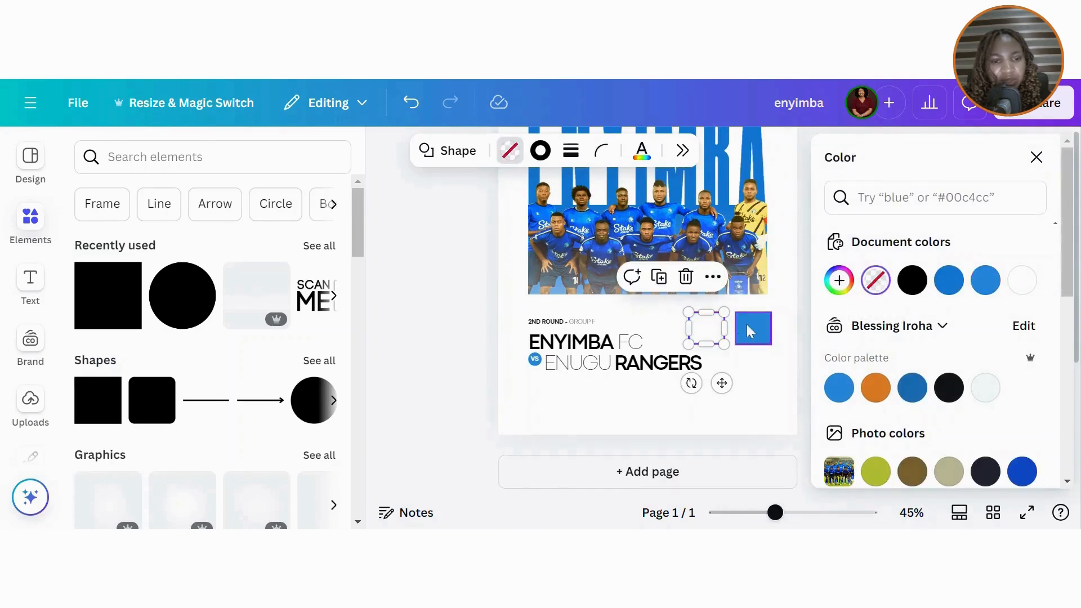
click(876, 279)
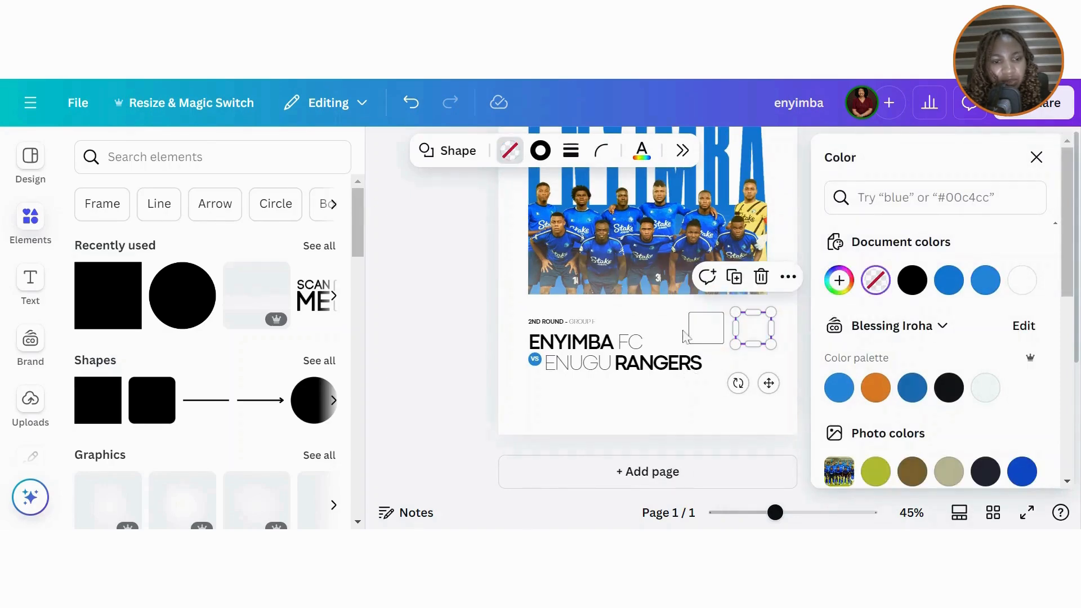
click(432, 325)
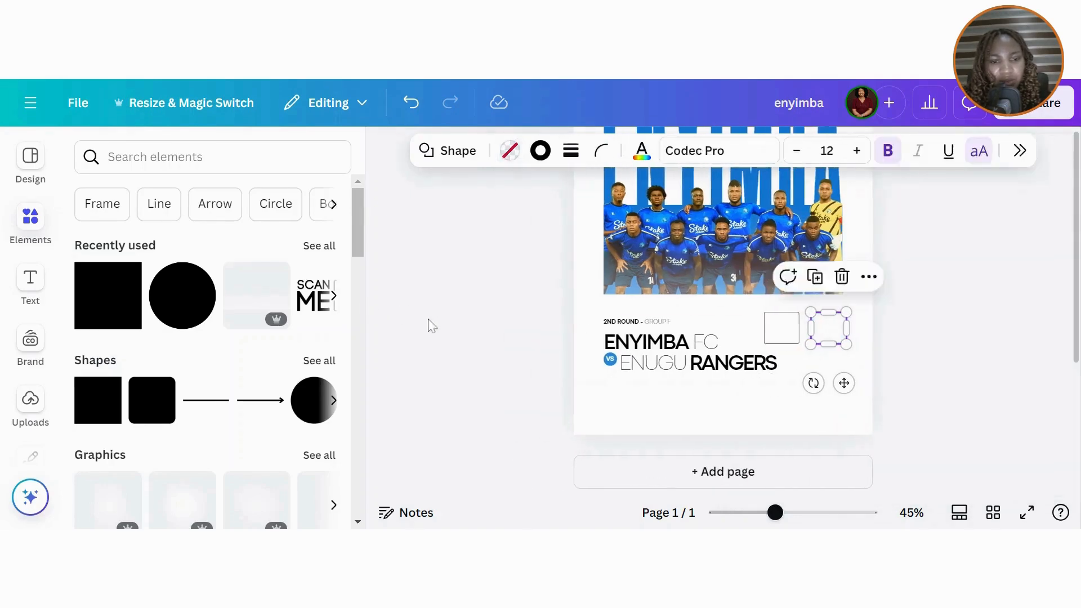
- Duplicate the VS text from the round badge and place the copy between the two outlined squares
click(611, 359)
click(597, 325)
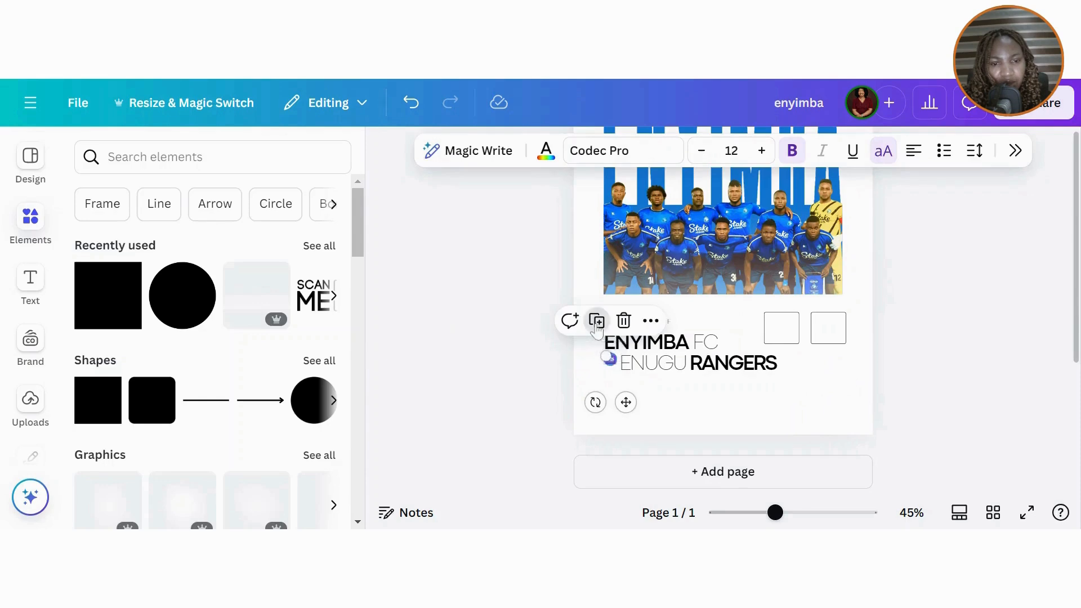
drag(633, 409, 820, 376)
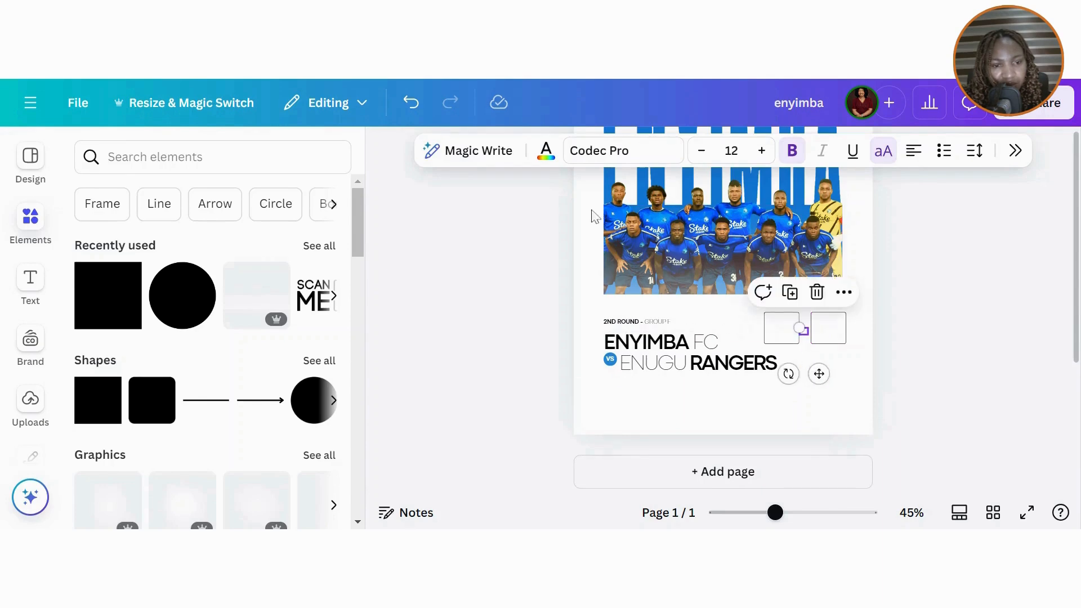
- Color the copied VS text between the outlined squares black
click(546, 151)
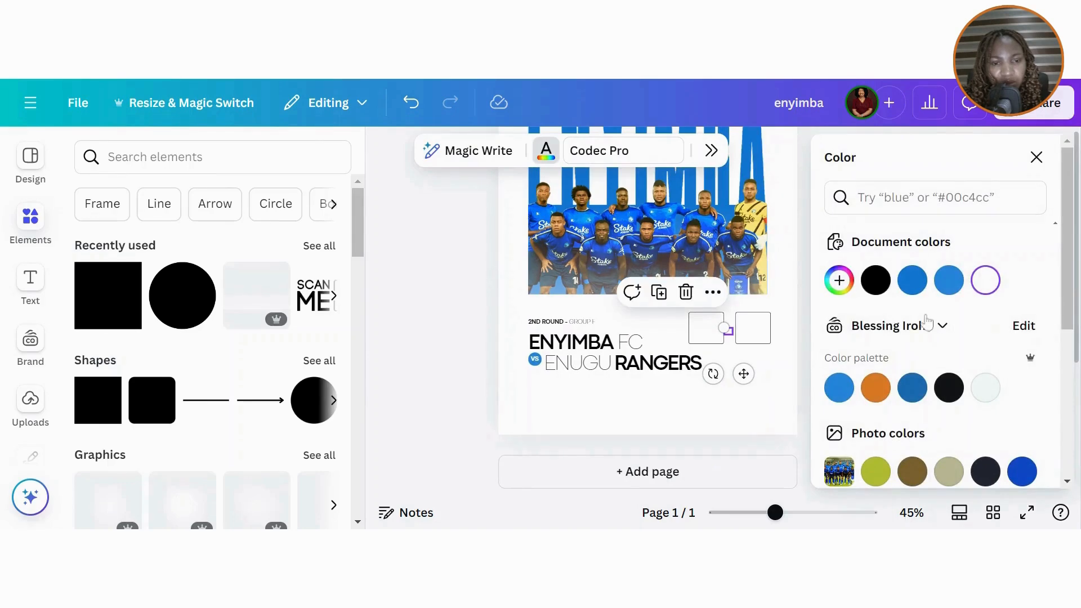
click(876, 280)
click(473, 301)
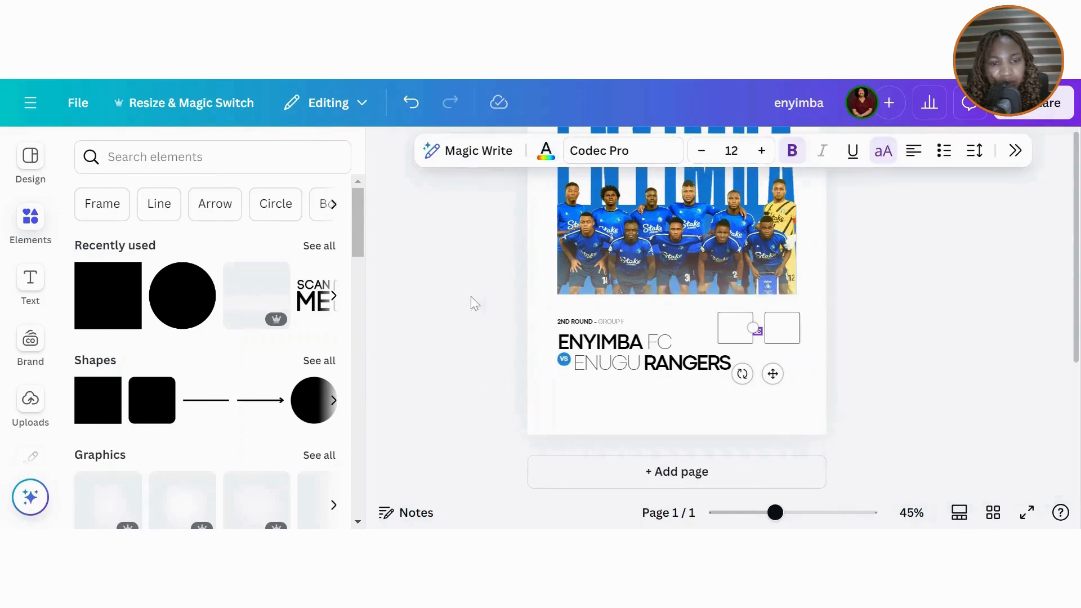
click(473, 301)
- Select both outlined squares together with the VS text between them and align all three to their vertical middle
click(806, 332)
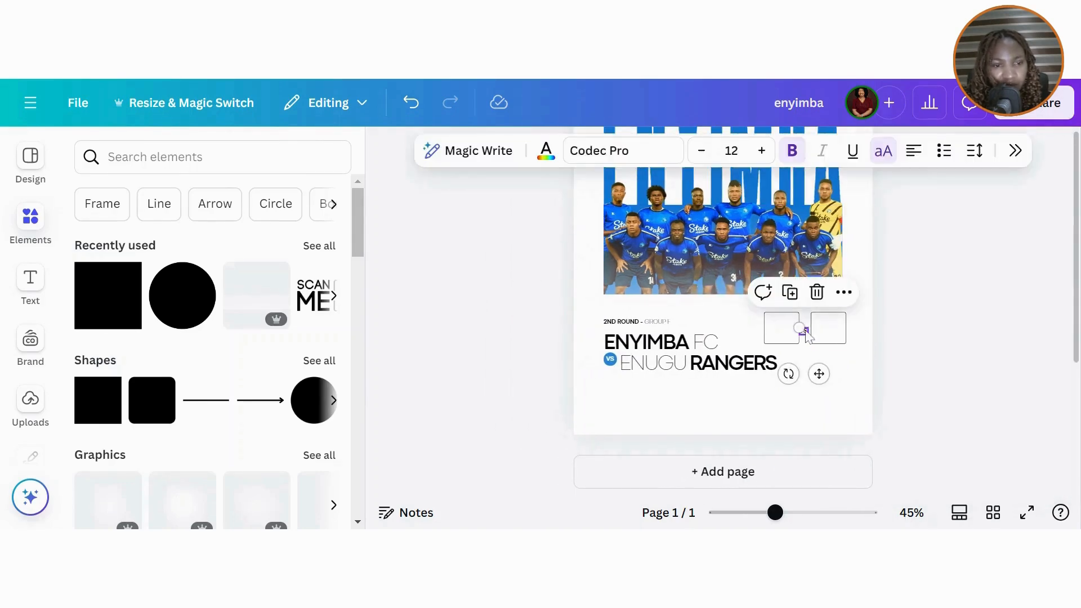
drag(806, 335, 862, 349)
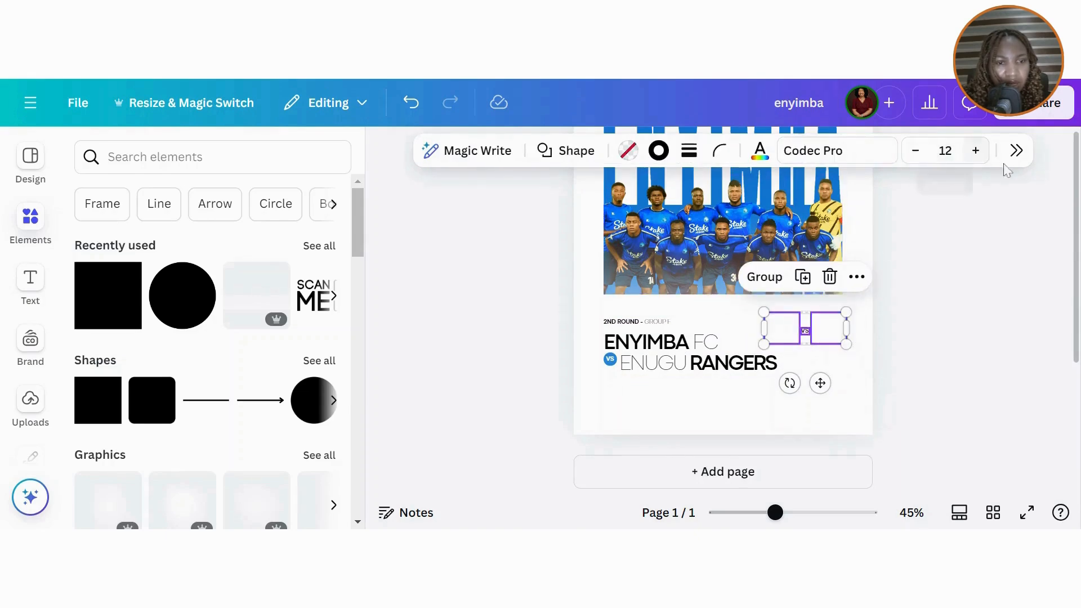
click(1016, 150)
scroll(877, 380, down, 6)
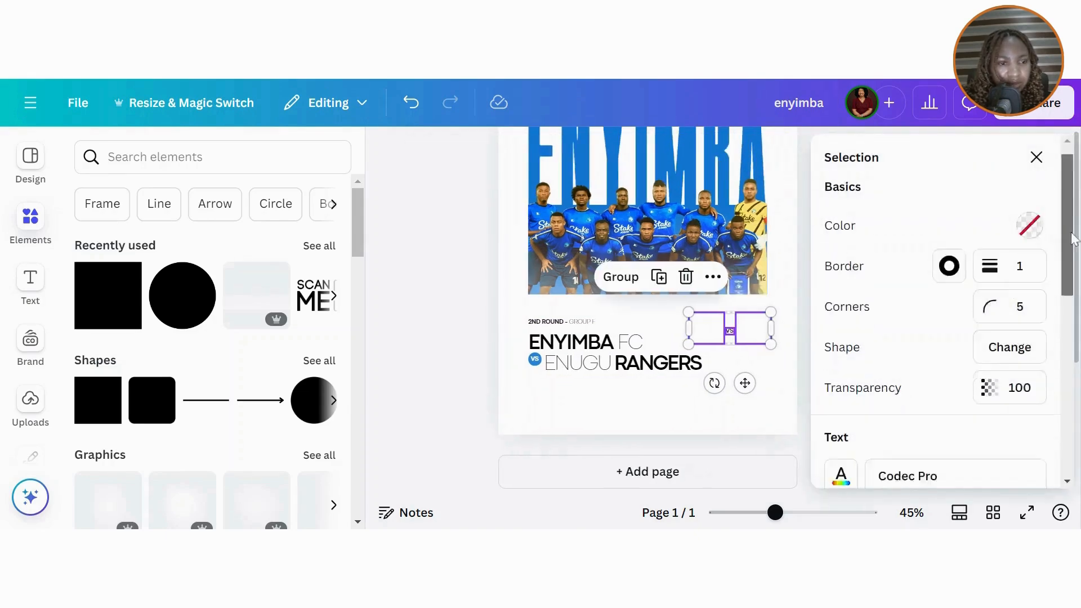
click(877, 380)
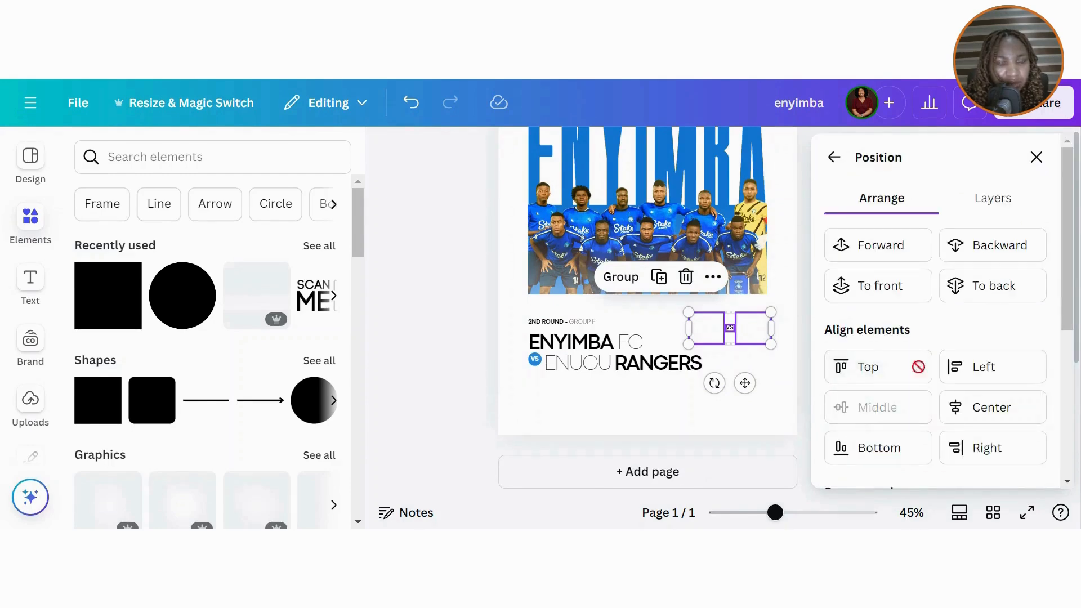
drag(1074, 260, 1074, 360)
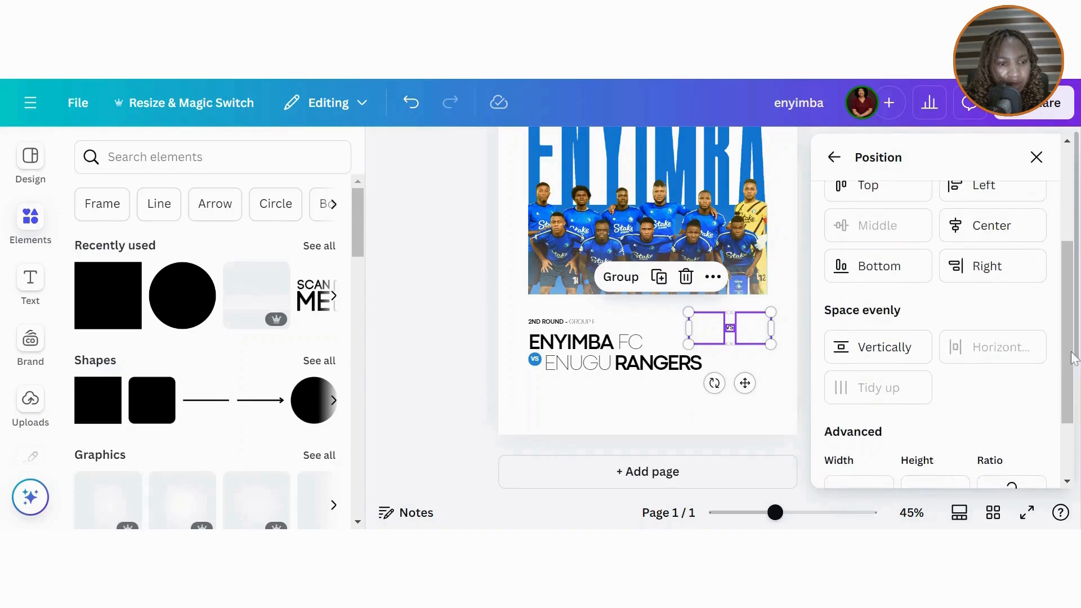
- Insert the uploaded Rangers FC crest, remove its background, and scale it down into the outlined square right of VS
click(1036, 157)
click(960, 318)
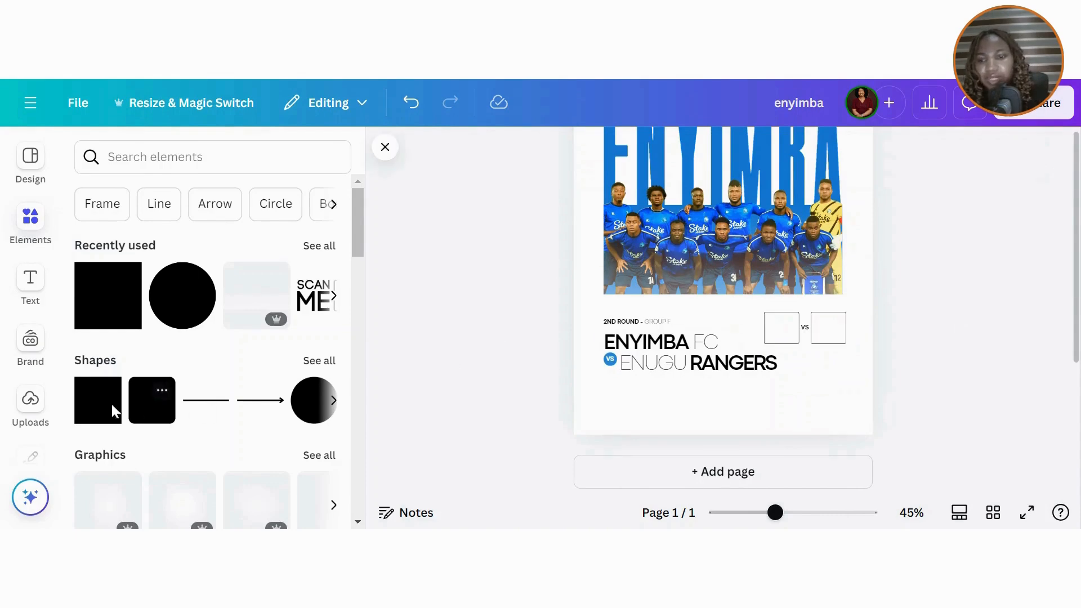
click(31, 401)
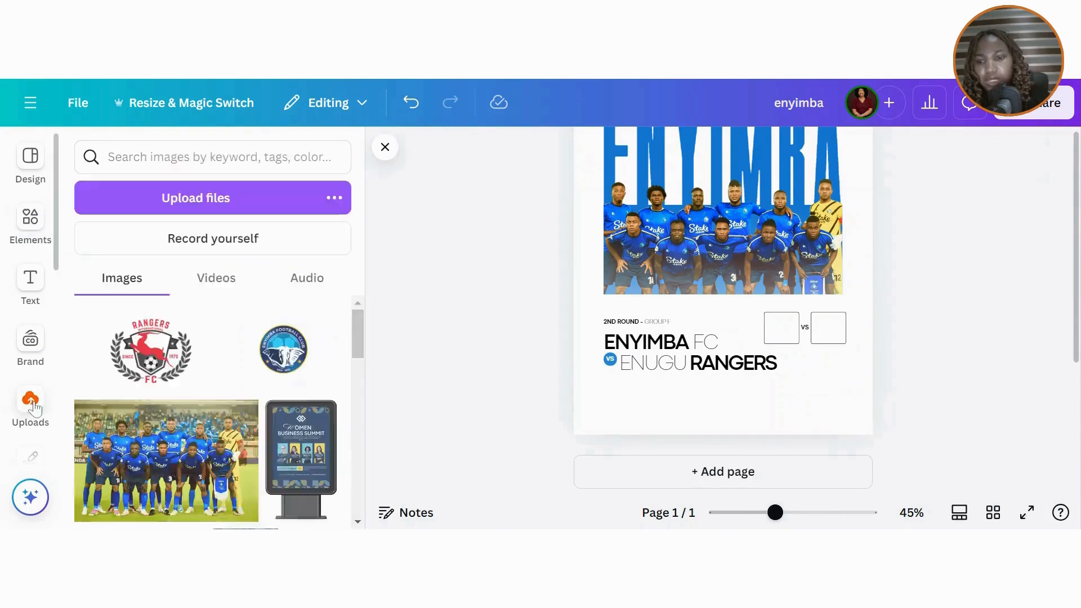
click(151, 350)
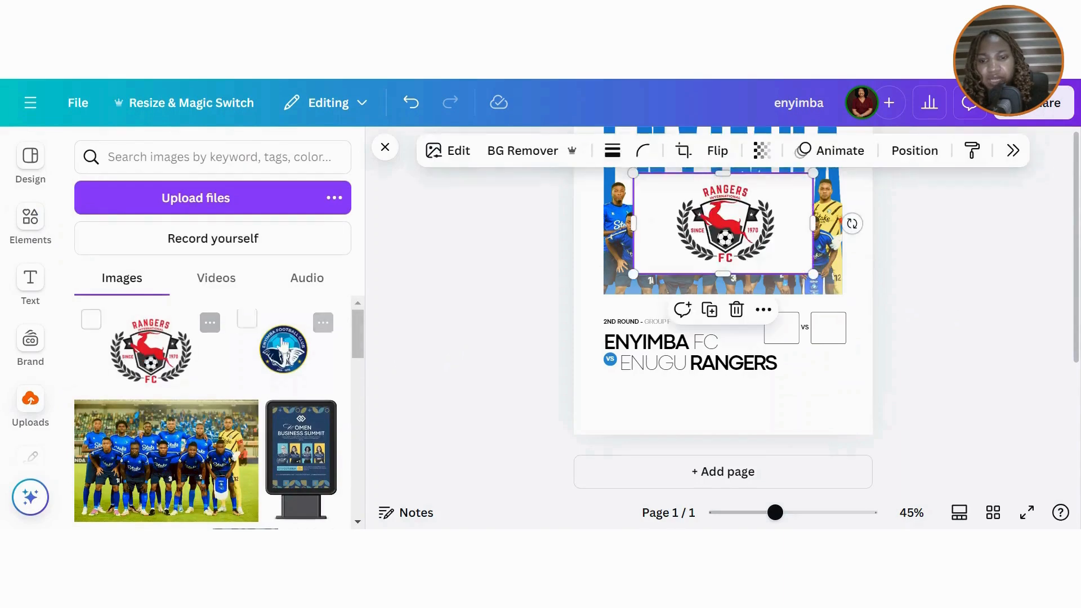
click(529, 156)
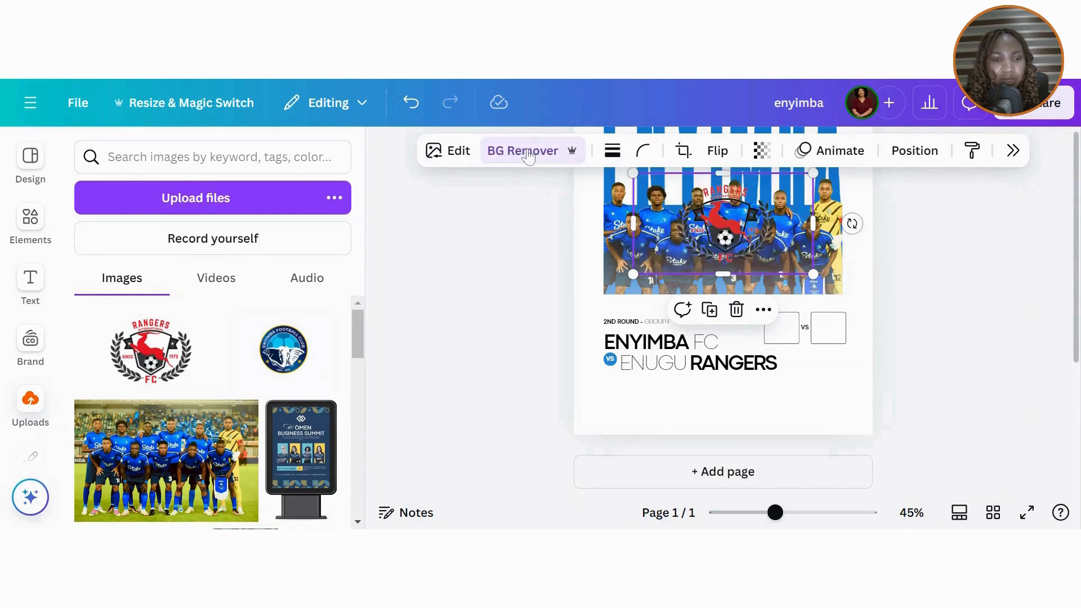
drag(813, 173, 837, 381)
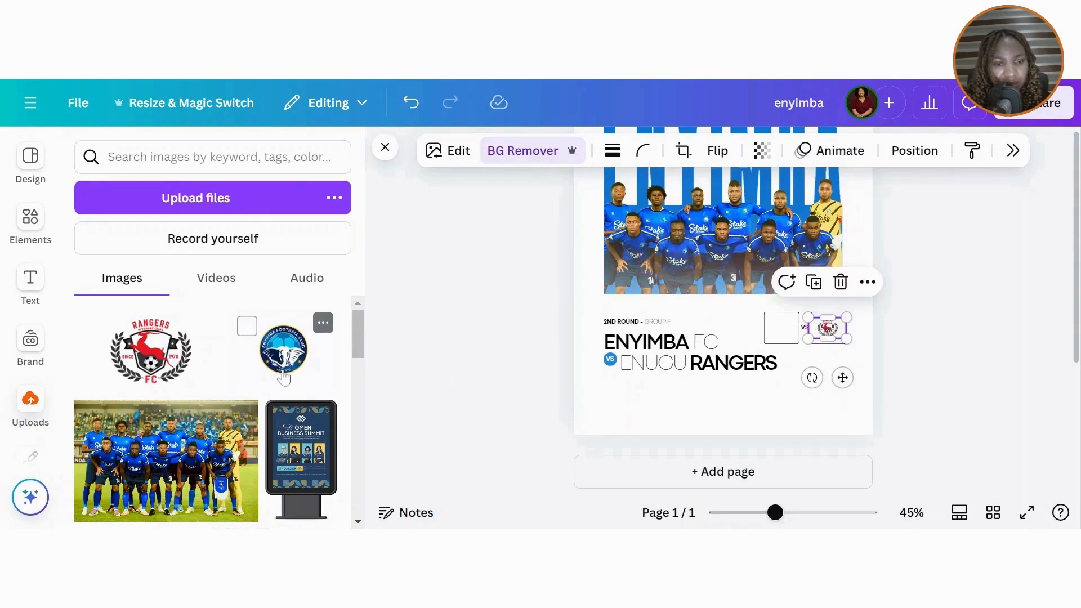
- Insert the uploaded Enyimba Football Club crest, remove its background, and scale it down into the outlined square left of VS
click(283, 349)
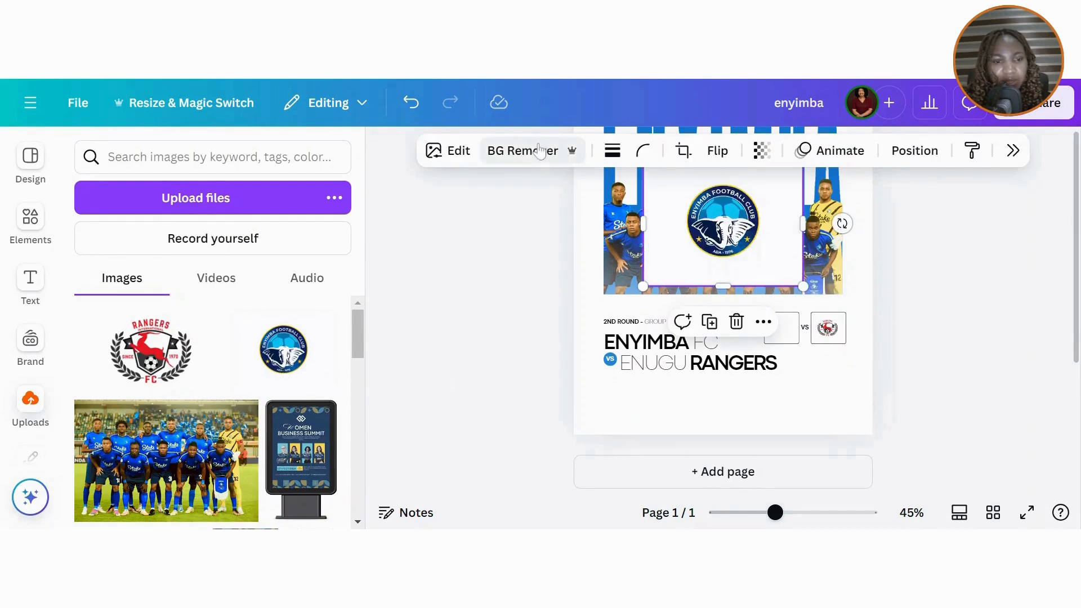
click(523, 154)
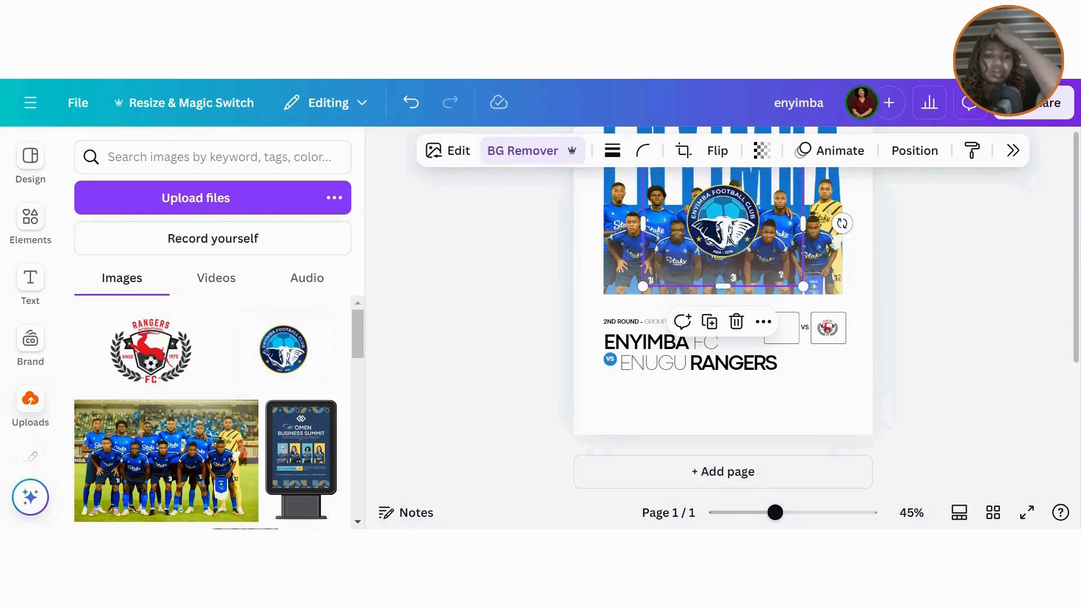
drag(753, 220, 751, 263)
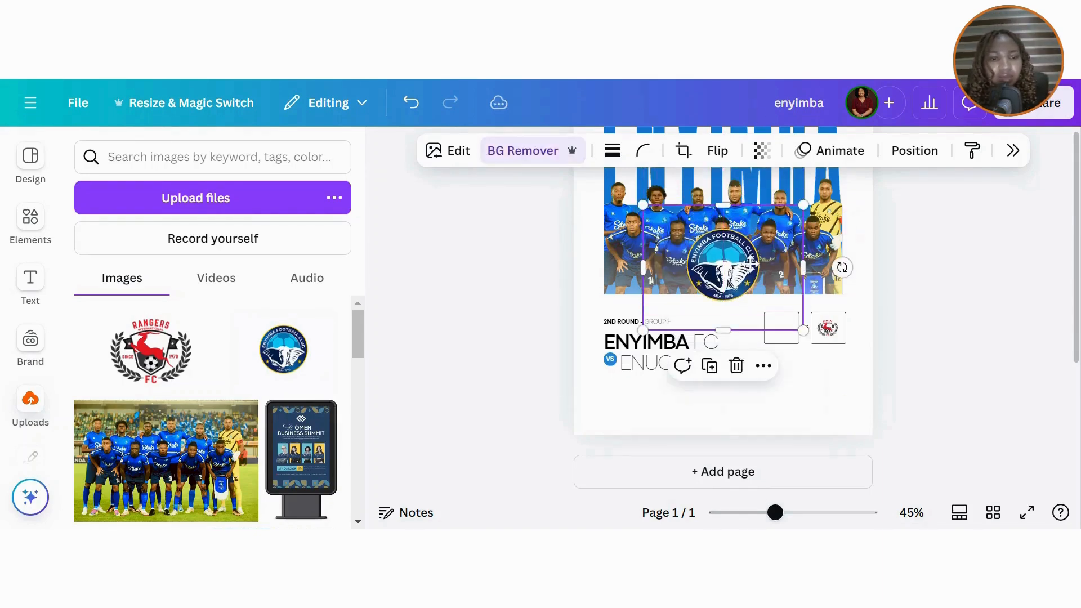
drag(803, 331, 779, 315)
- Crop the Enyimba crest image to a 1:1 aspect ratio
click(683, 150)
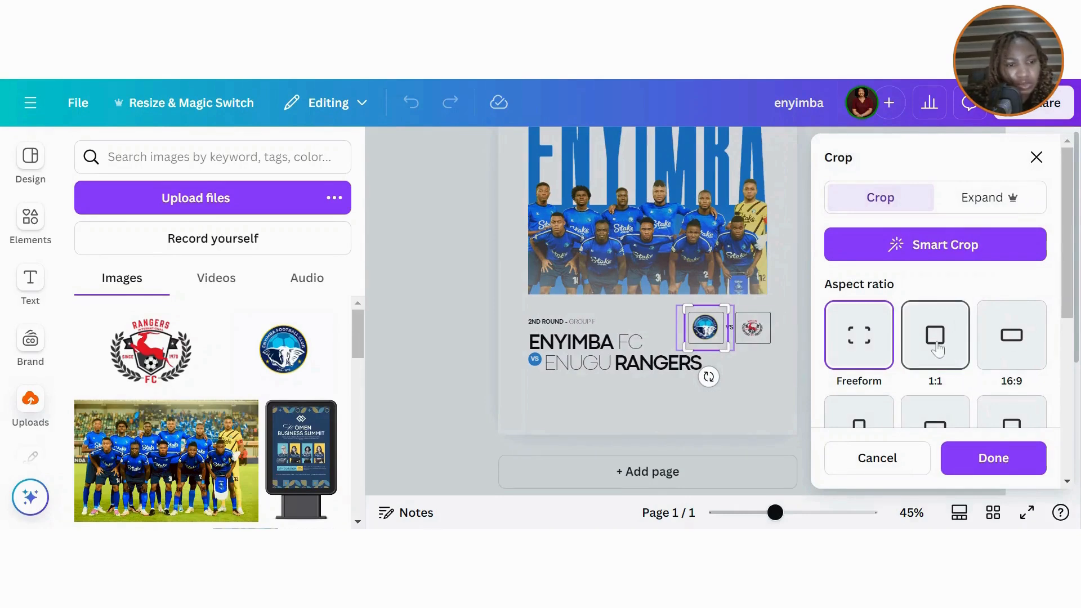
click(937, 350)
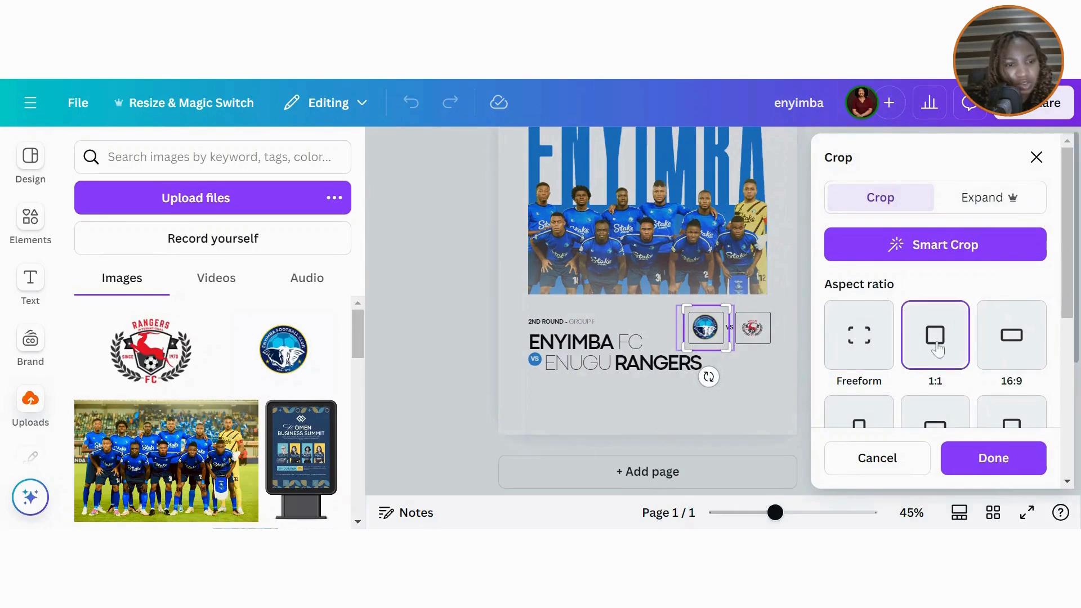
click(996, 457)
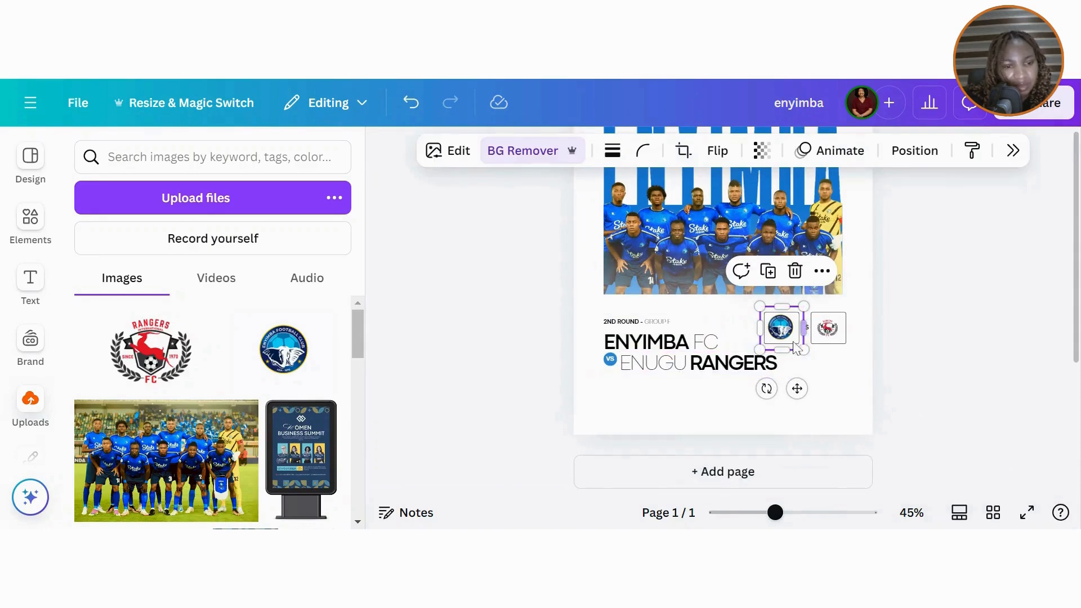
click(851, 386)
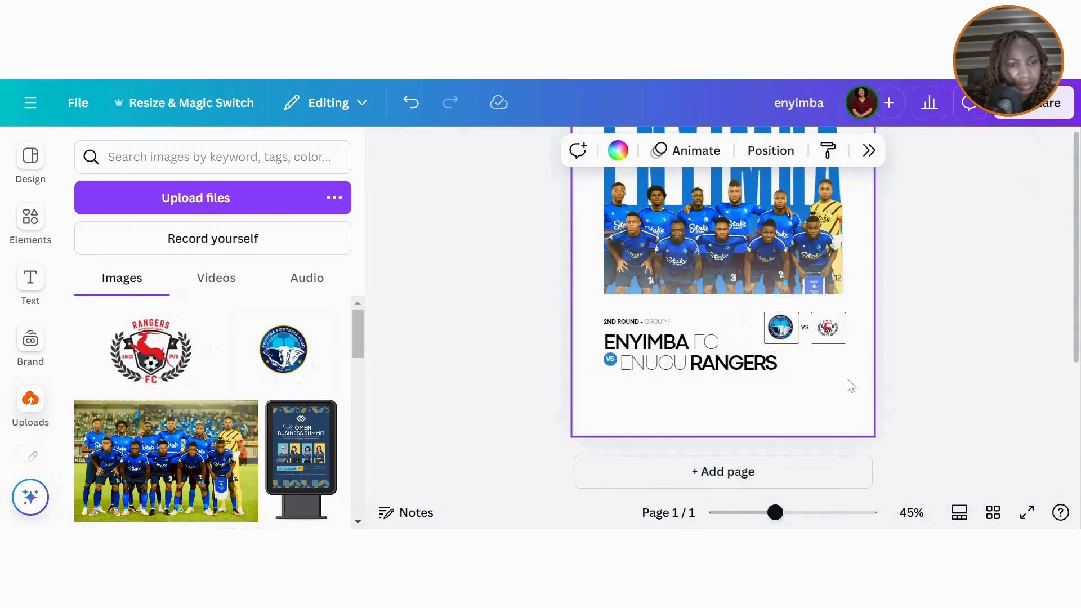
- Nudge the Enyimba crest so it sits centered inside its outlined square
click(794, 341)
drag(794, 342, 795, 344)
key(Up)
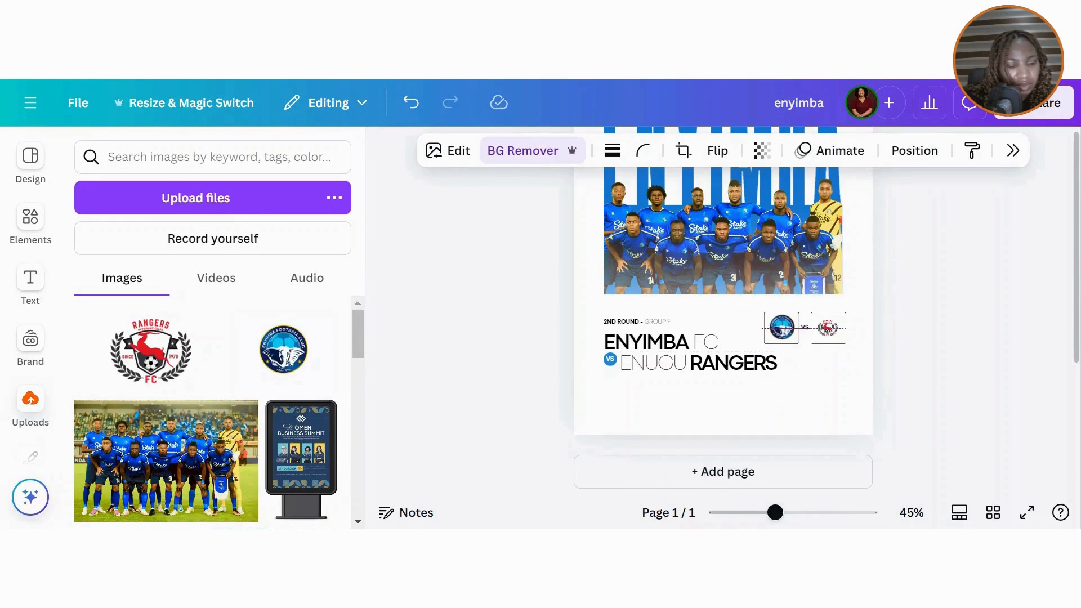
- Enlarge the Rangers crest slightly and recenter it inside its outlined square
click(843, 335)
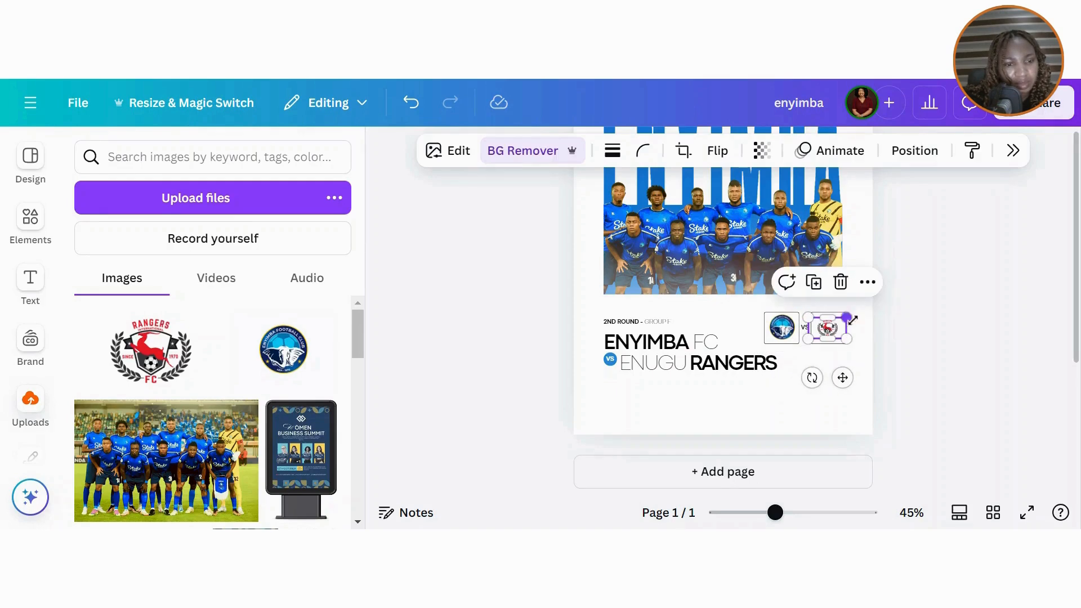
drag(846, 319, 855, 313)
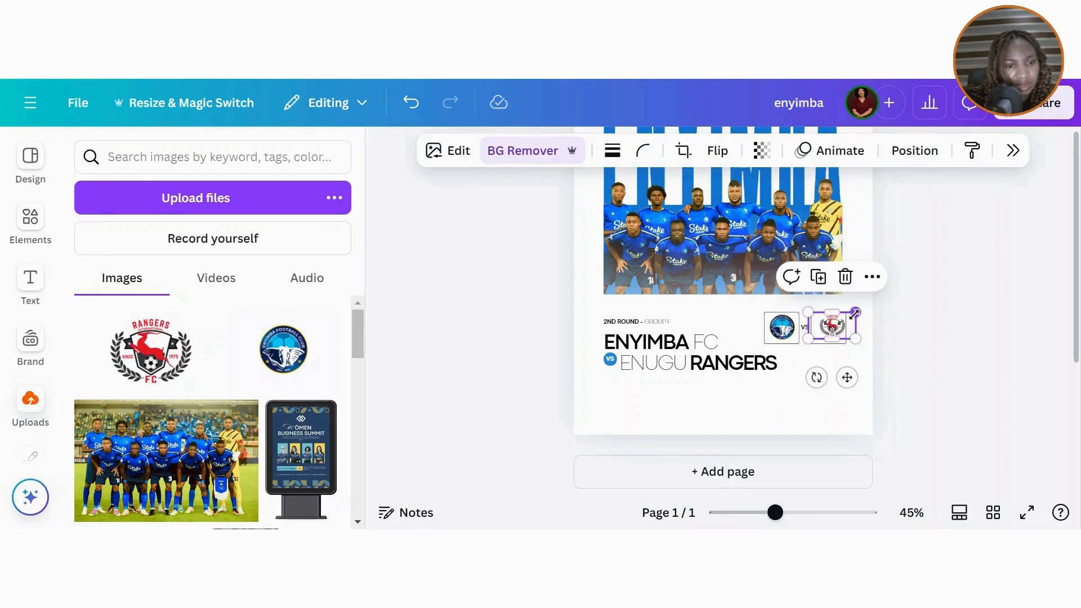
click(841, 426)
click(827, 327)
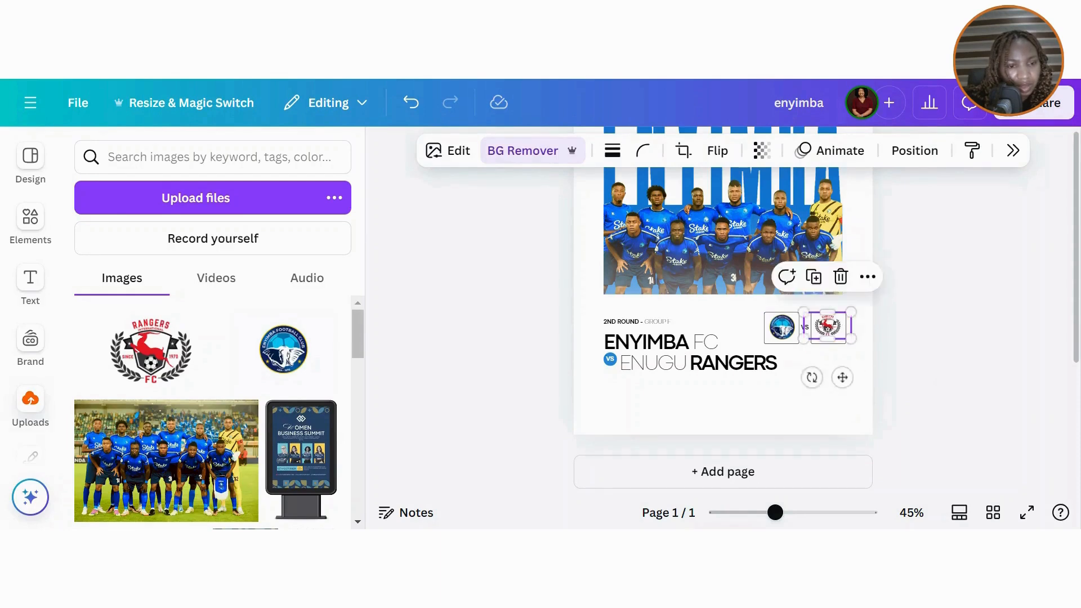
click(969, 413)
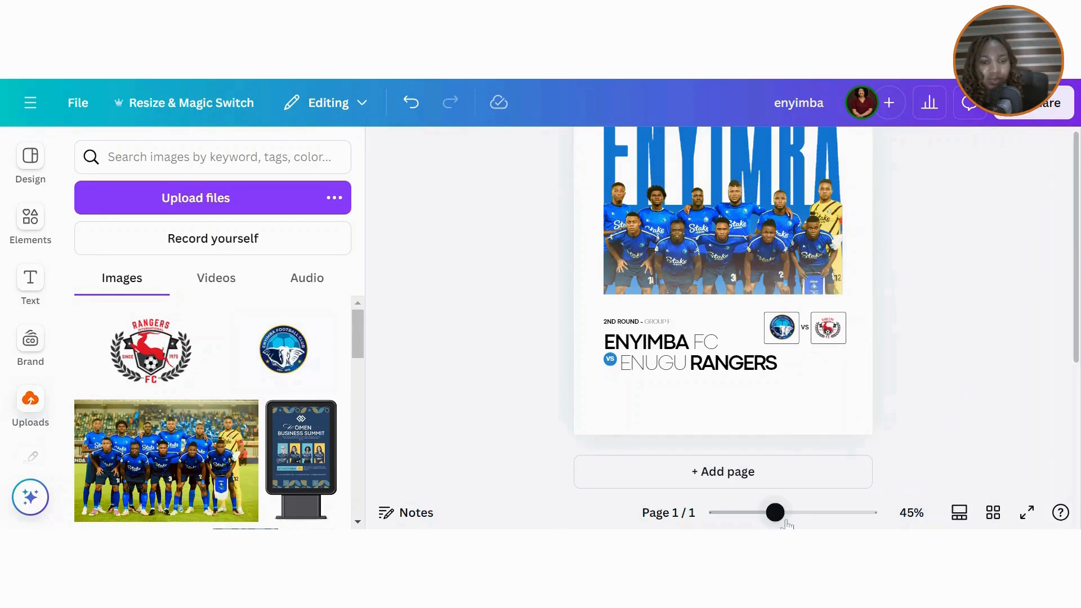
- Duplicate the 2ND ROUND - GROUP F line and place the copy below the team names, aligned to their left edge
mouse_move(776, 514)
mouse_down()
mouse_move(753, 513)
mouse_move(766, 514)
mouse_up()
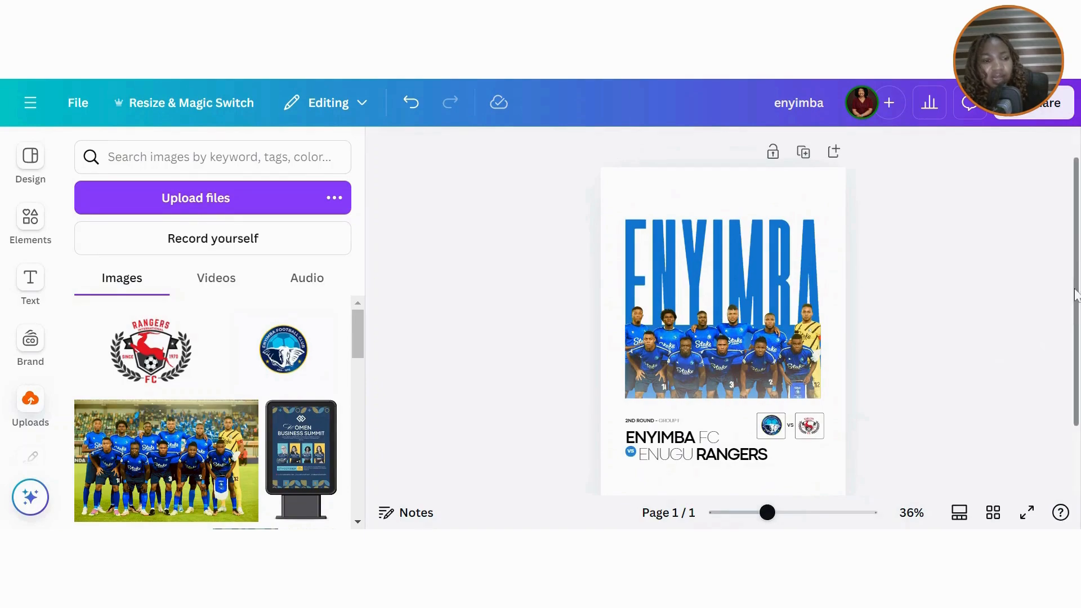
scroll(722, 315, down, 2)
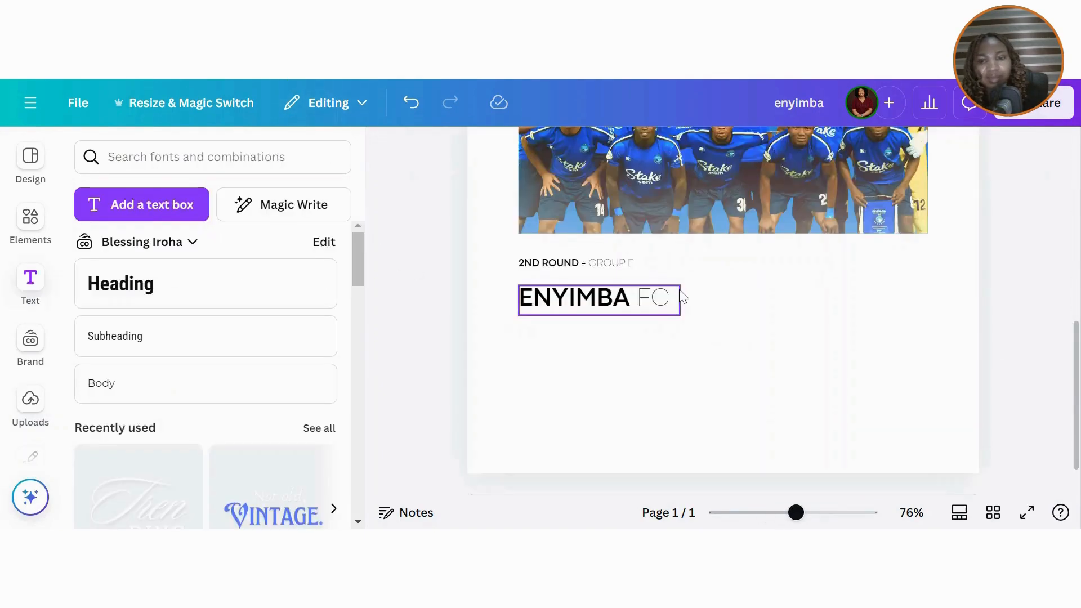
click(678, 294)
drag(682, 285, 719, 270)
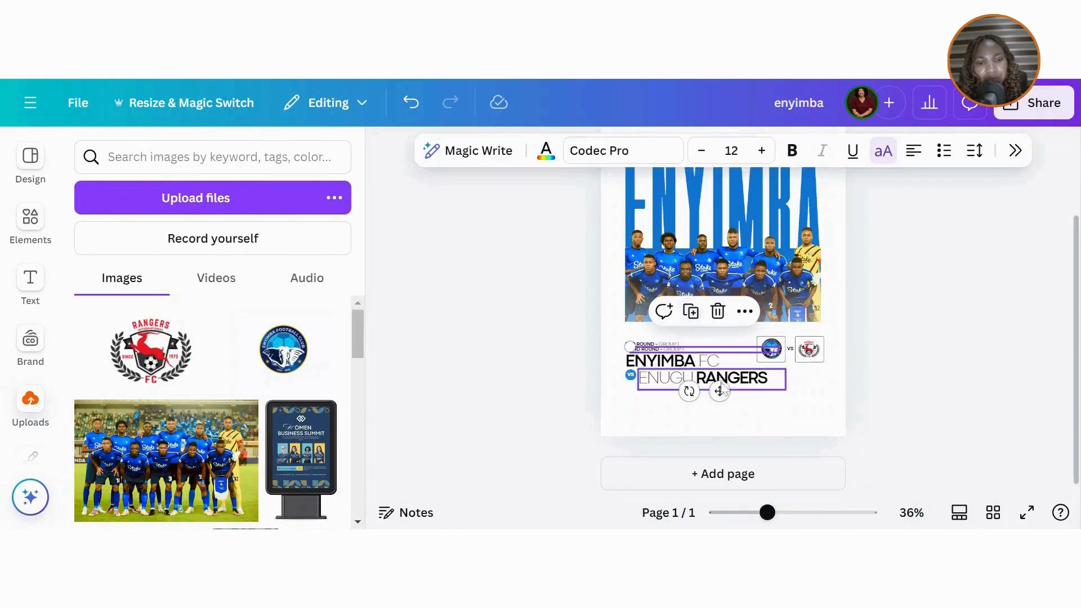
drag(721, 389, 724, 457)
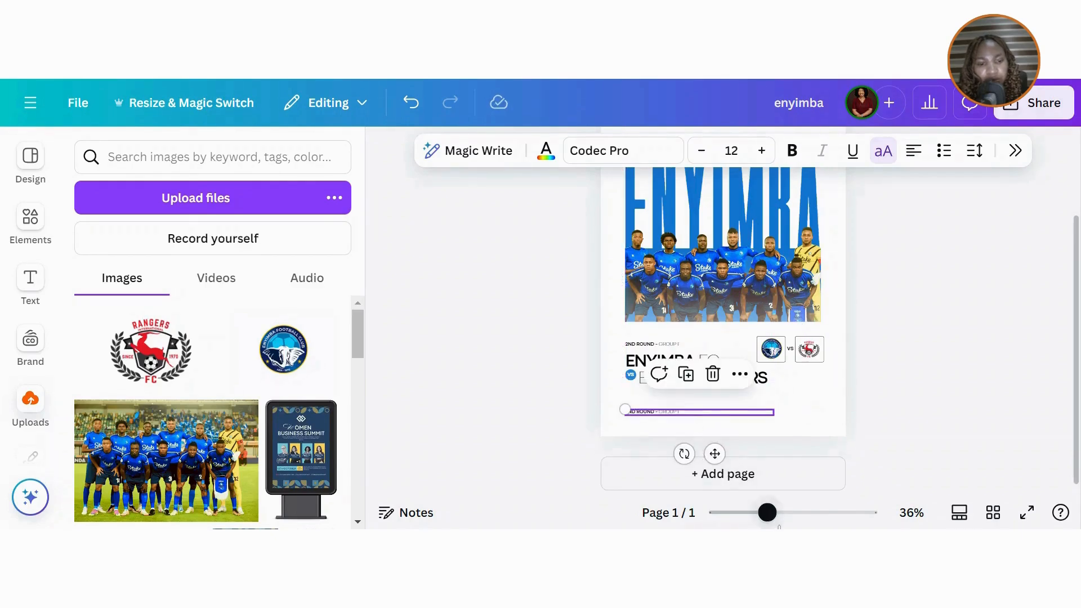
- Replace the text of the copied line below the team names with "AUGUST 1 - KICKOFF 16:00 GMT"
click(385, 148)
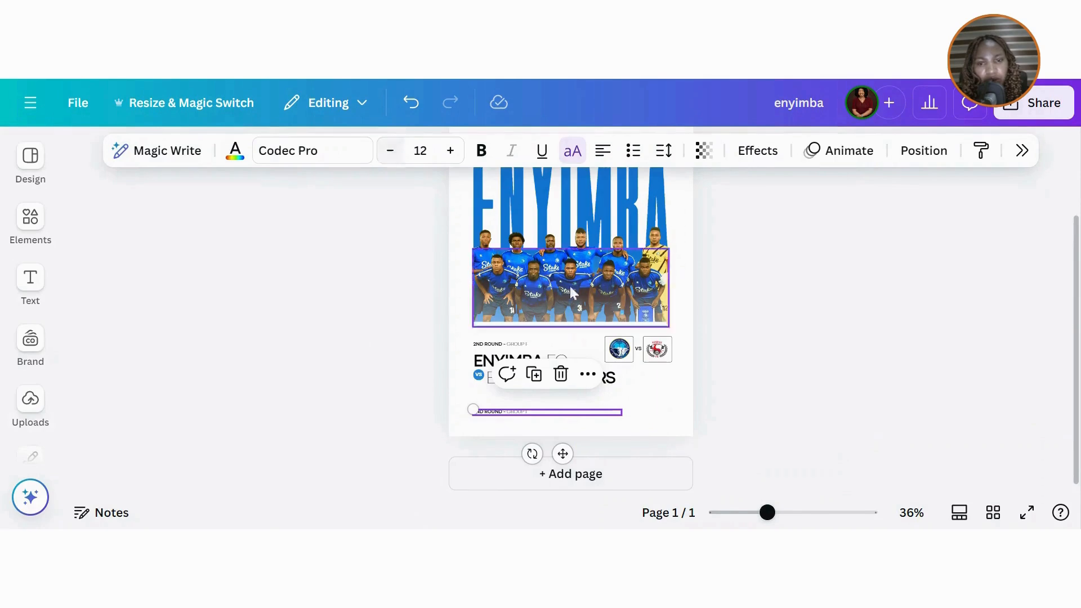
drag(766, 512, 786, 513)
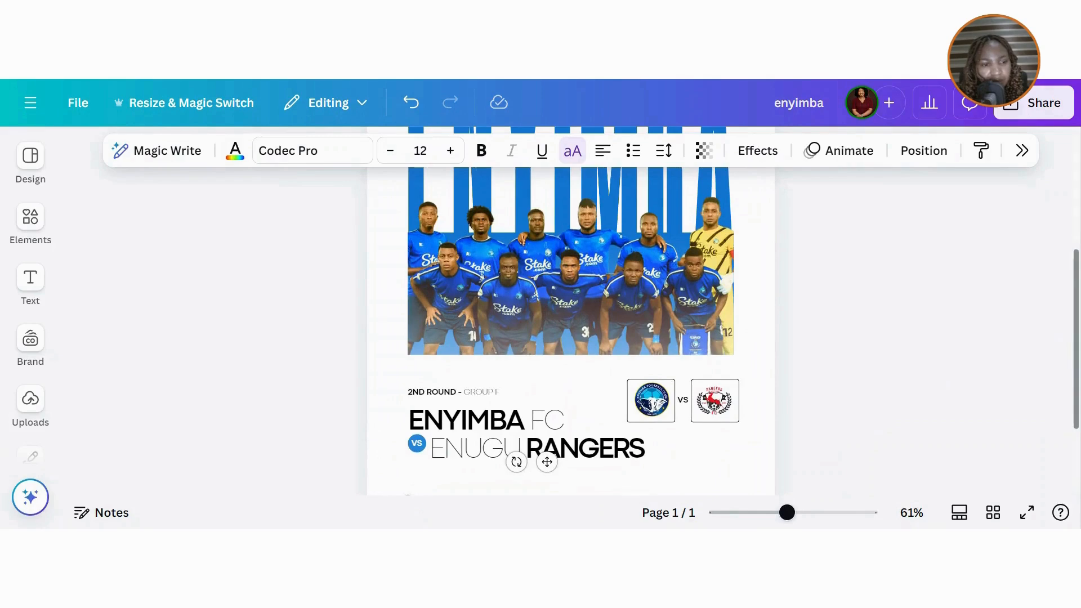
drag(1077, 355, 951, 414)
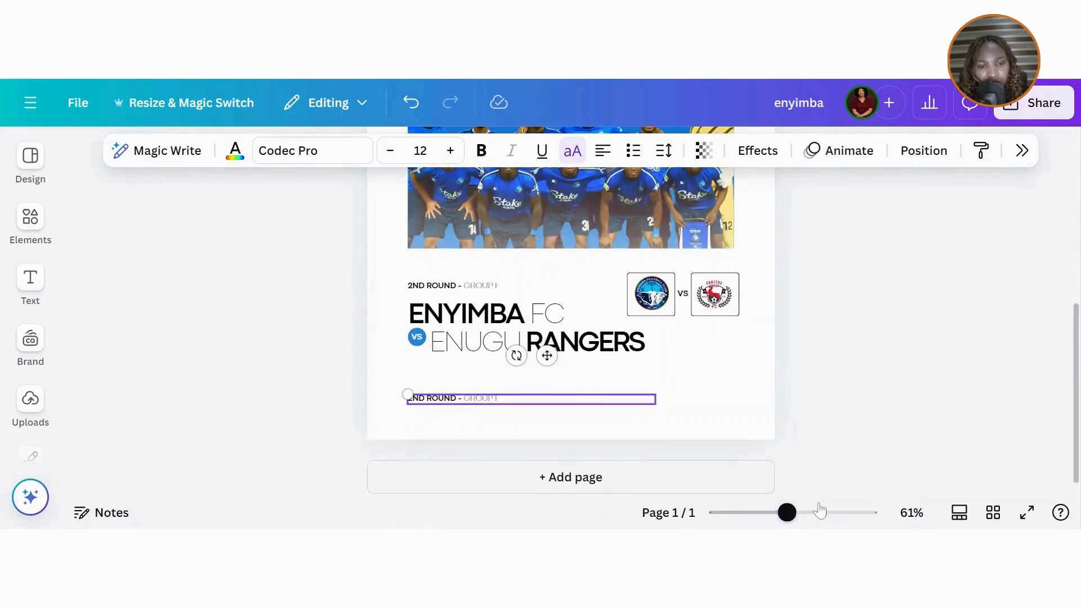
drag(787, 512, 795, 512)
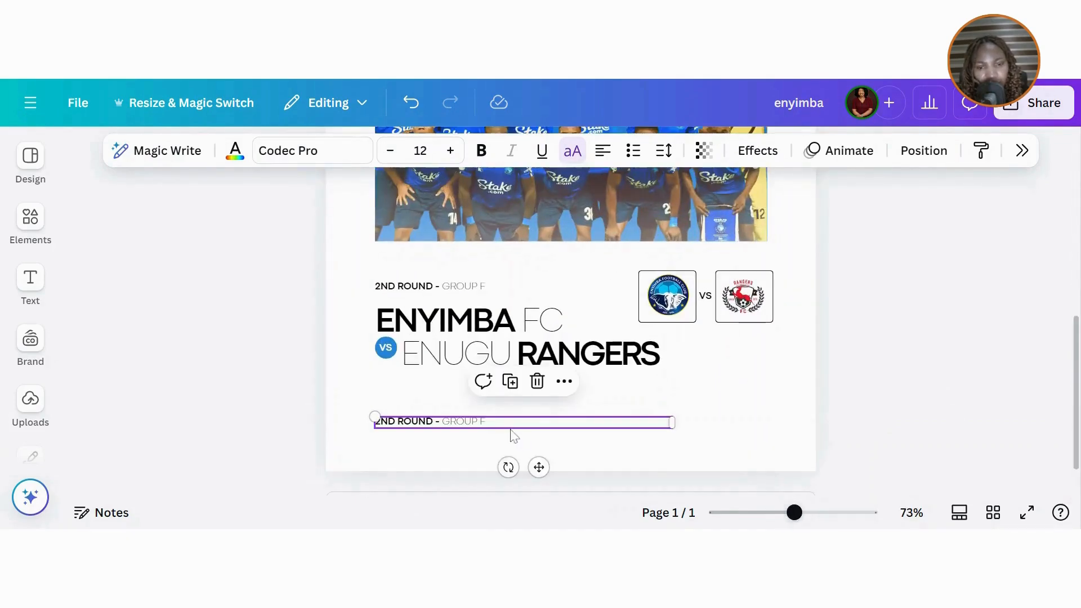
key(Return)
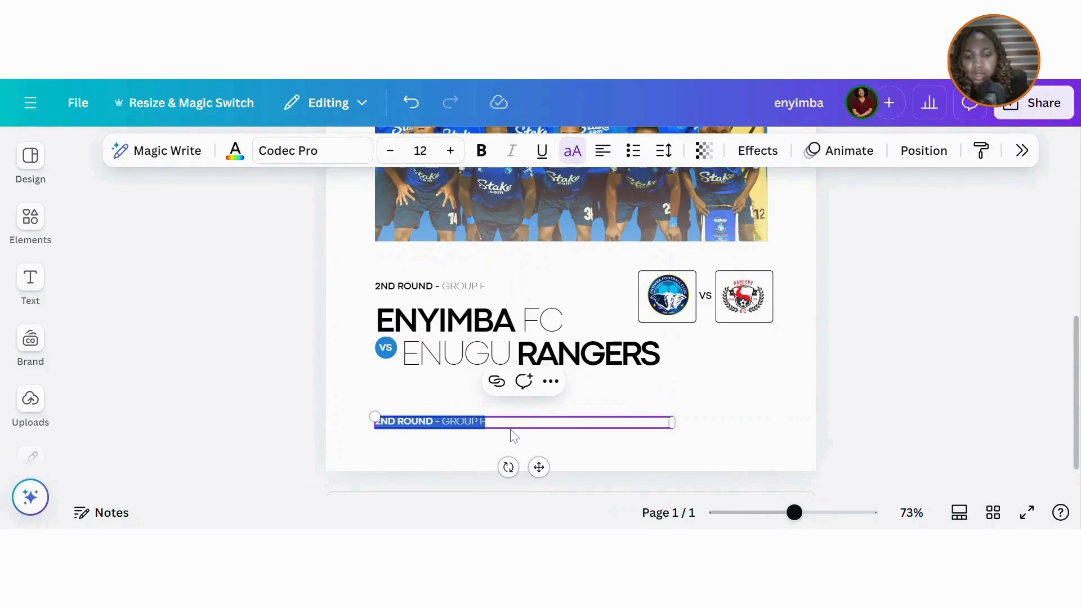
text(AUGUST )
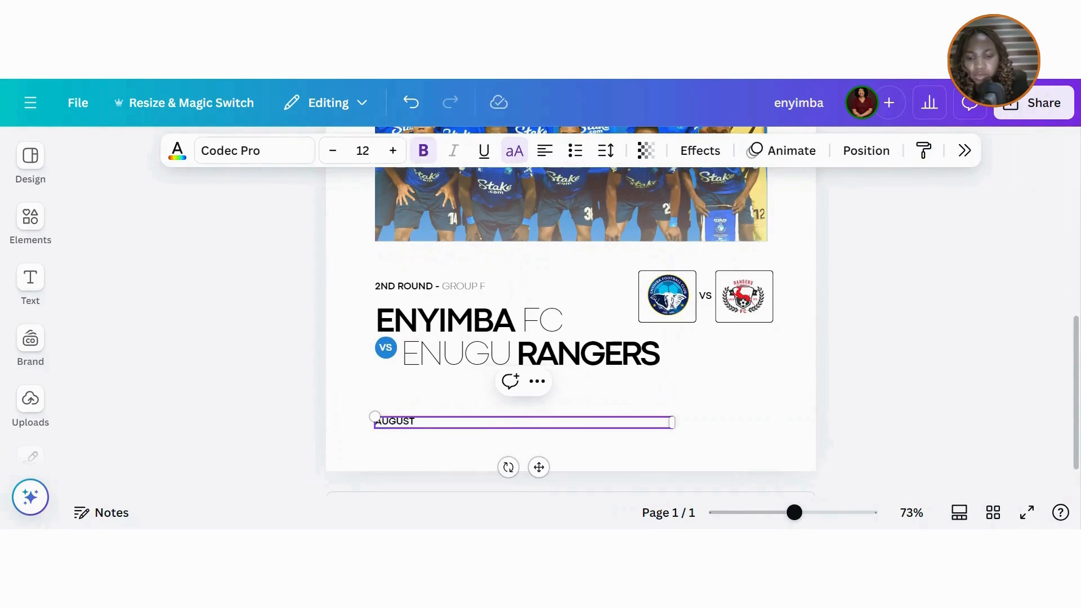
text(1)
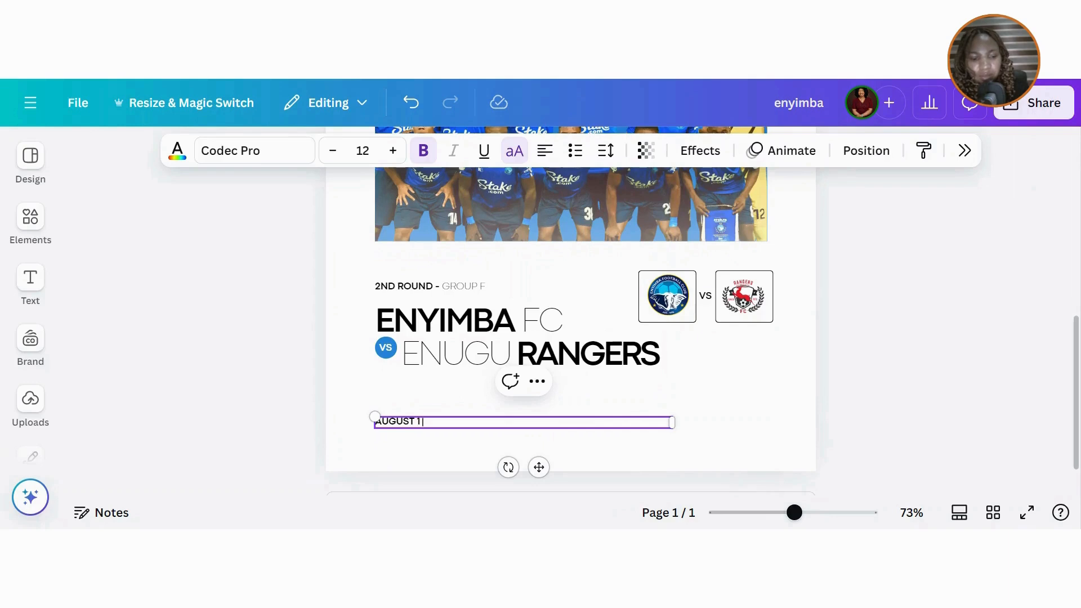
text( - KICKOFF)
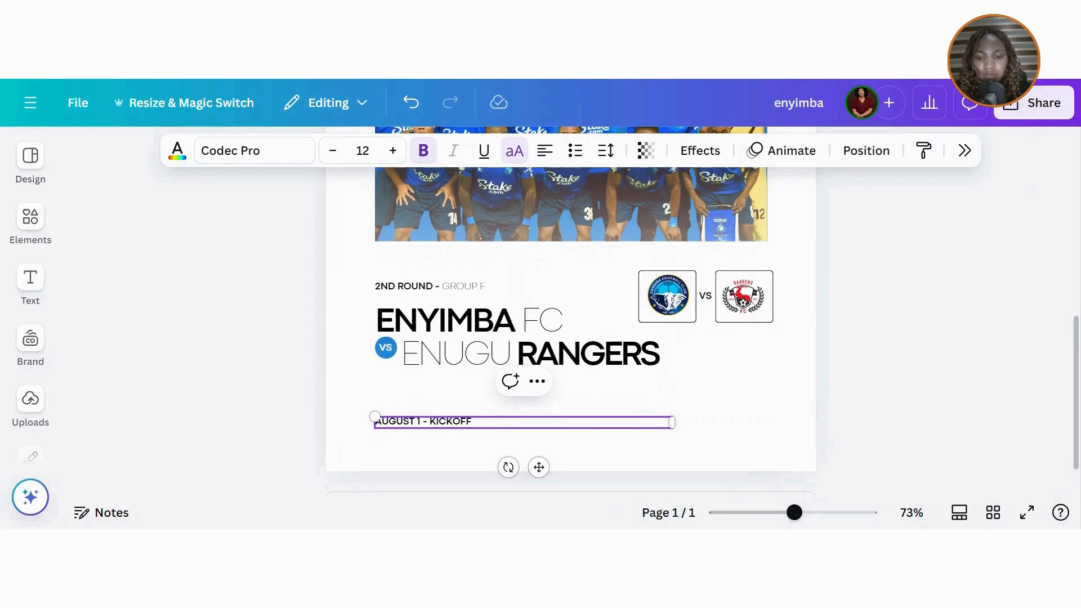
text(16:00 G)
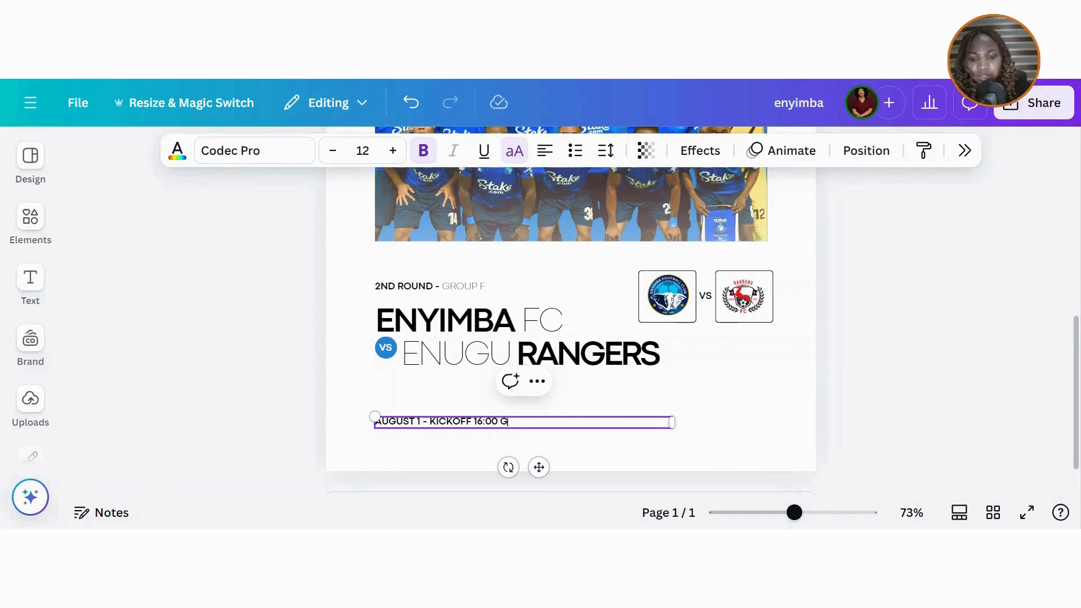
text(MT)
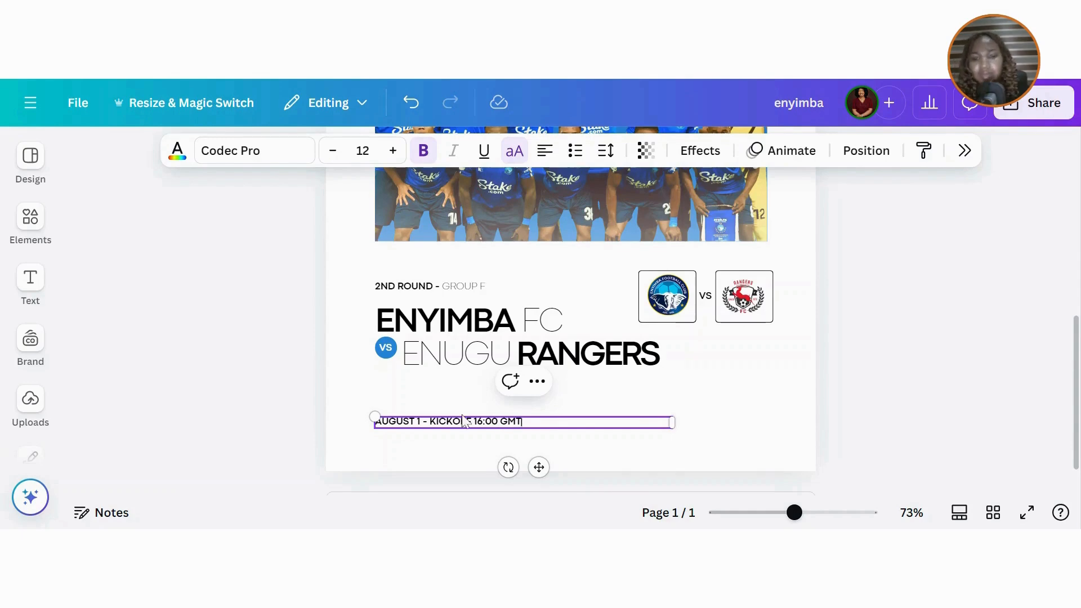
- Set the KICKOFF 16:00 GMT part of the date line to the Thin weight of Codec Pro
drag(432, 422, 522, 422)
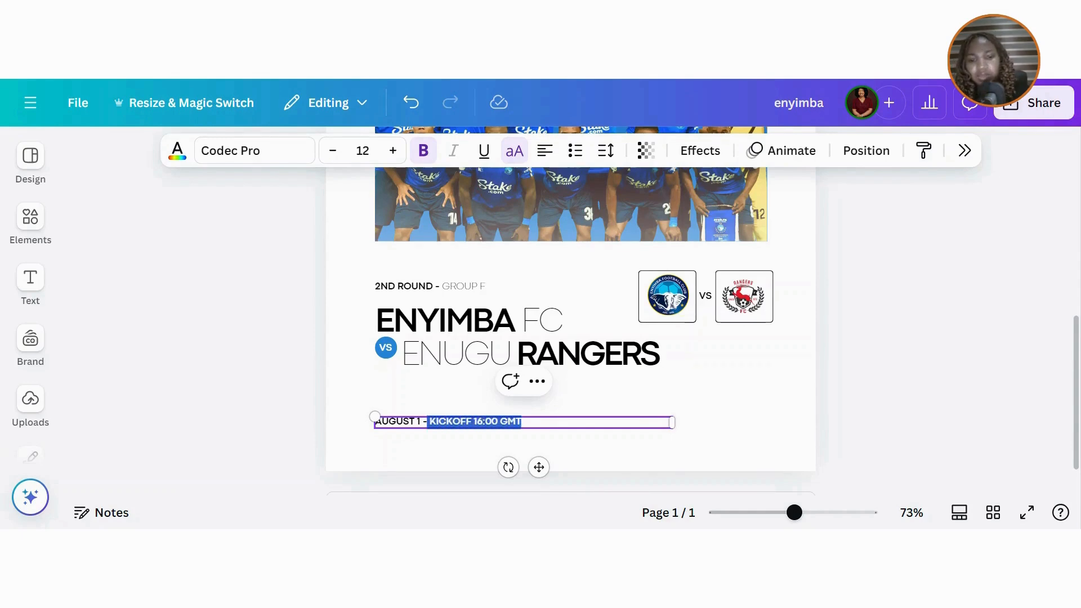
click(334, 159)
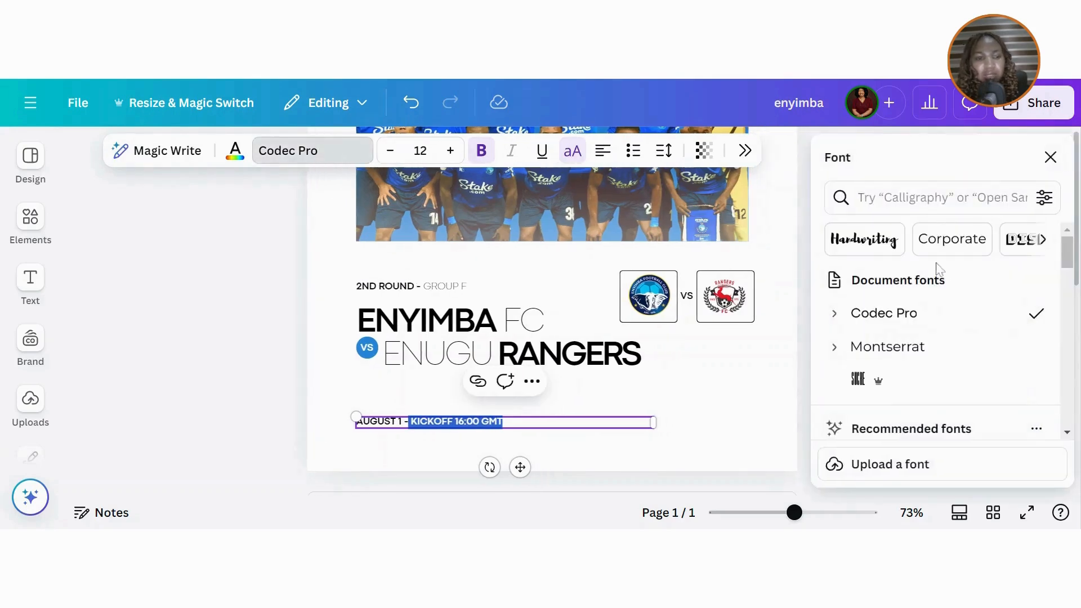
click(834, 315)
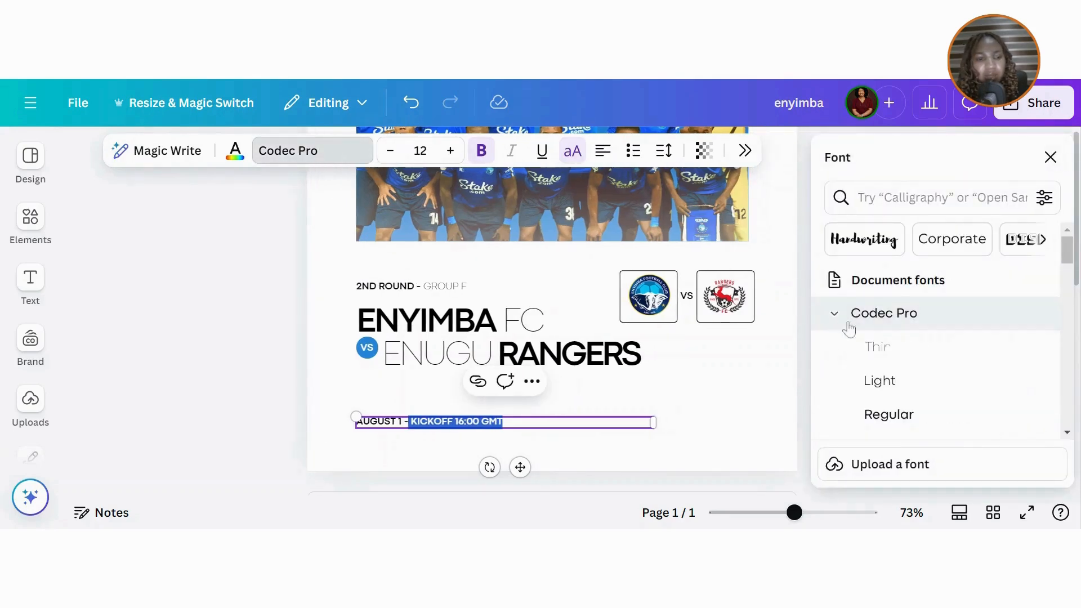
click(876, 346)
click(1049, 156)
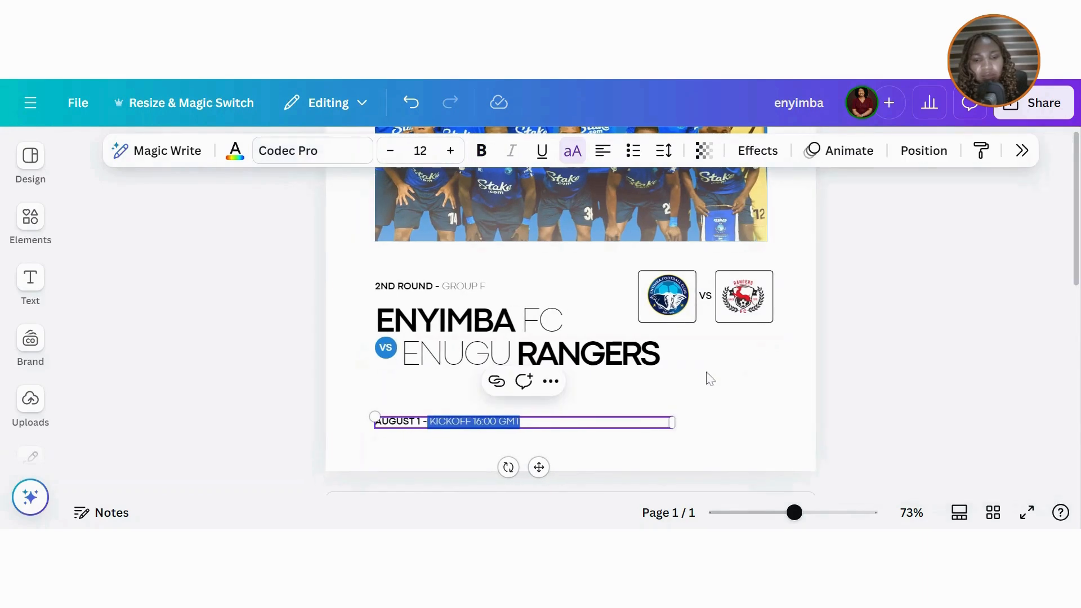
- Narrow the date line's text box to fit its text, then duplicate it and place the copy beside it on the same row
drag(680, 418, 533, 417)
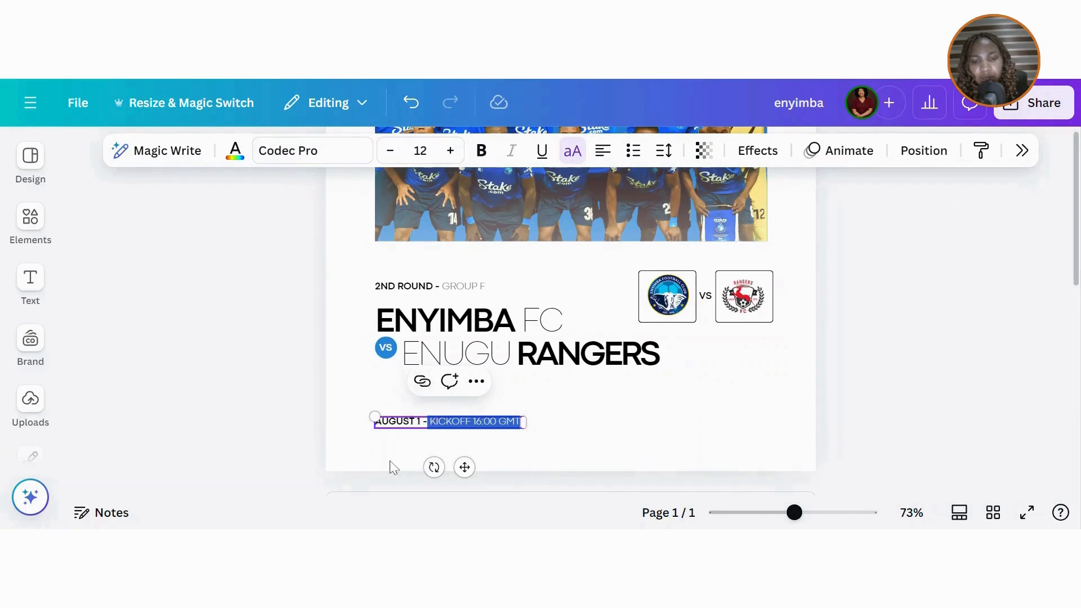
click(415, 437)
click(426, 429)
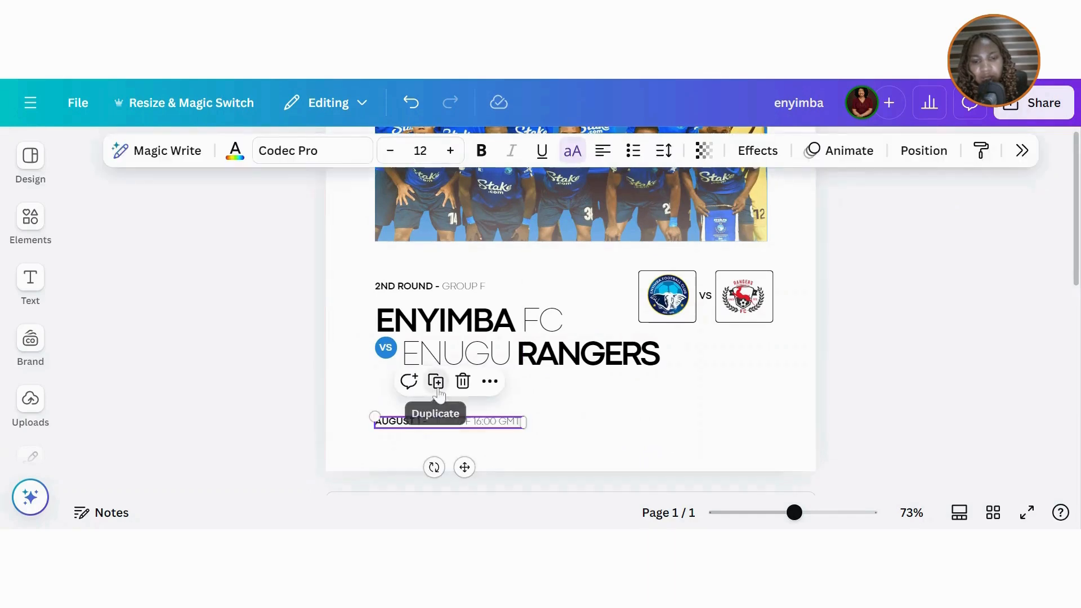
click(435, 381)
drag(475, 479, 624, 465)
- Replace the text of the copied line beside the date with "EMYIMBA STADIUM, ABA"
drag(597, 422, 536, 423)
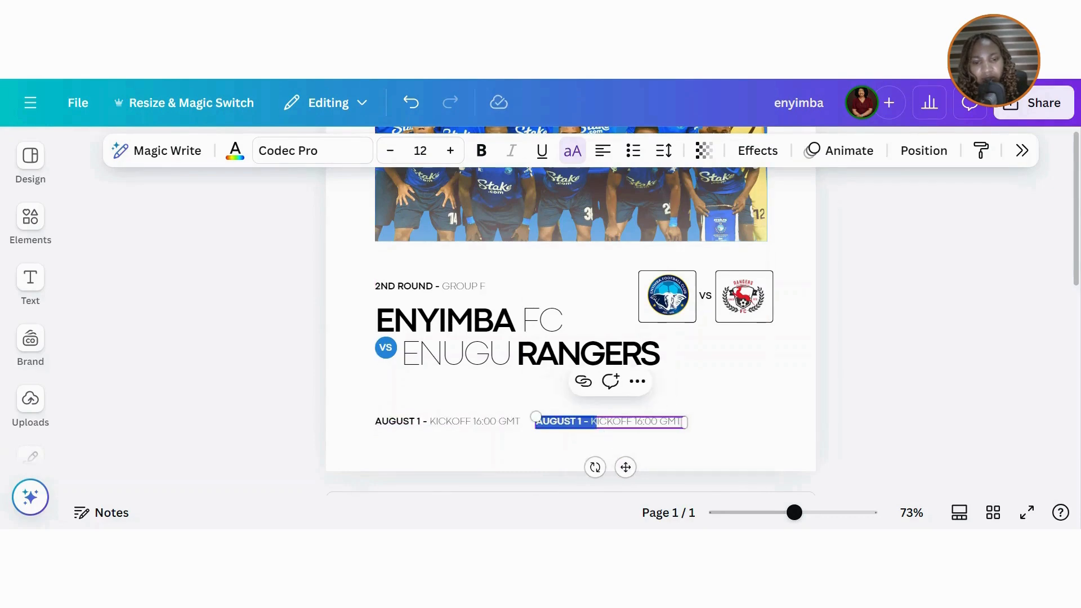
key(ctrl+a)
text(E)
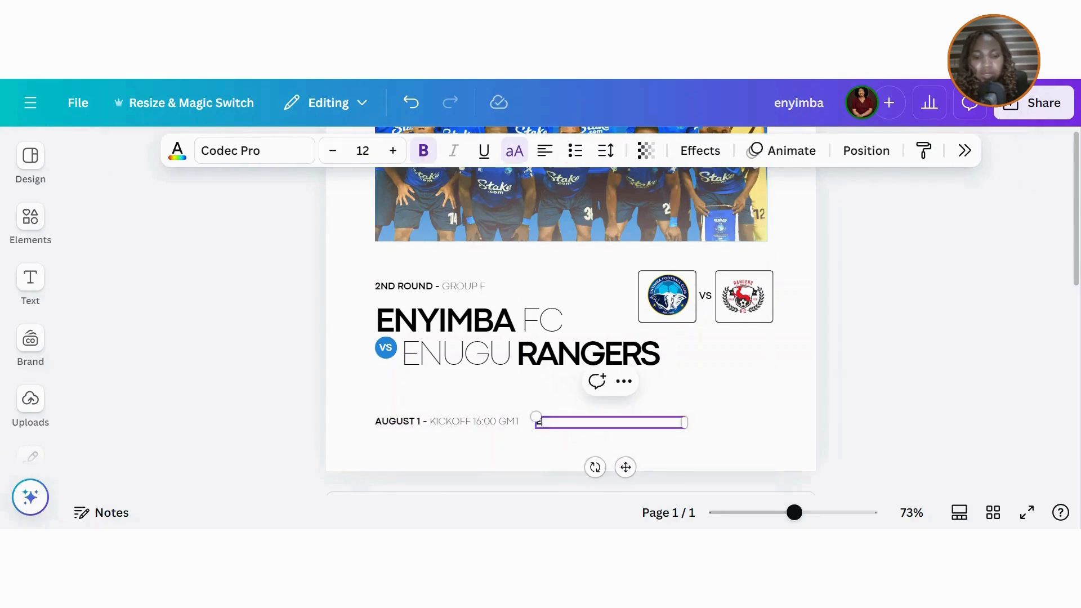
text(MYIMBA )
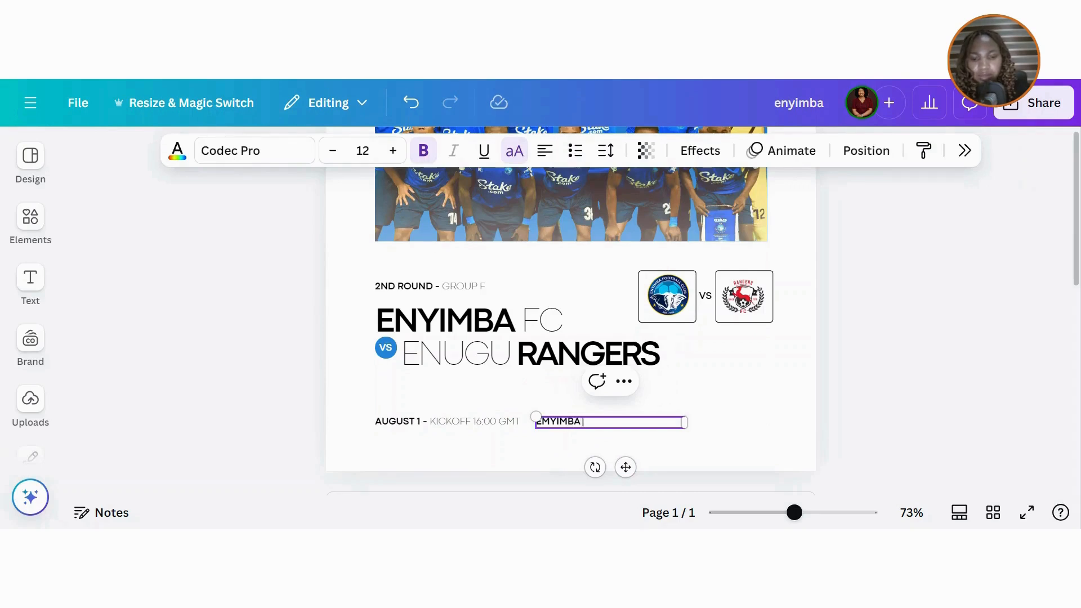
text(STADIUM, ABA)
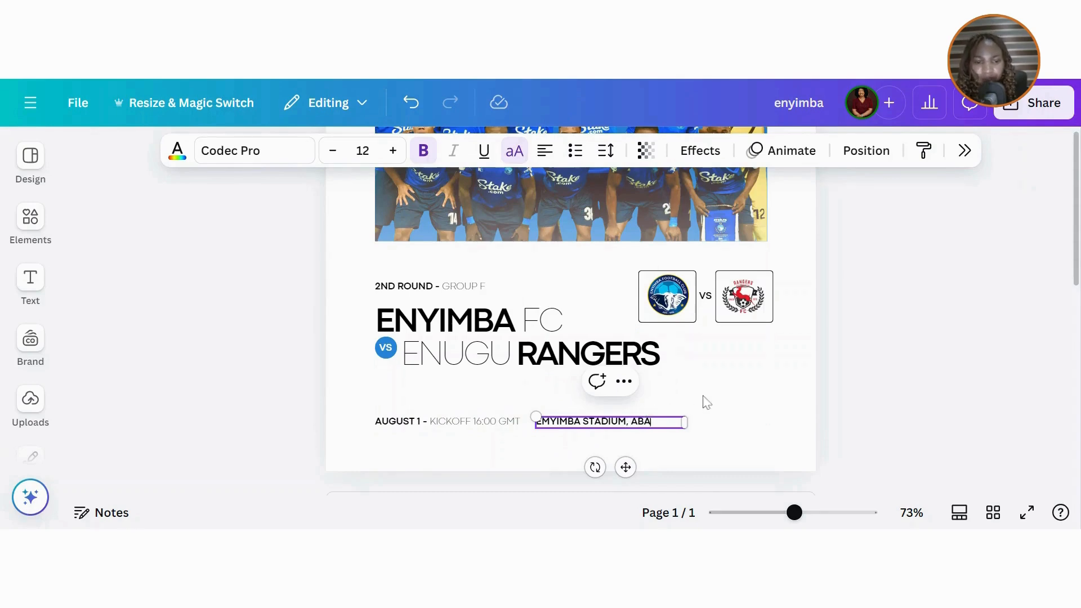
- Fit the venue text box to its text and set STADIUM, ABA to the Thin weight of Codec Pro
drag(684, 421, 589, 422)
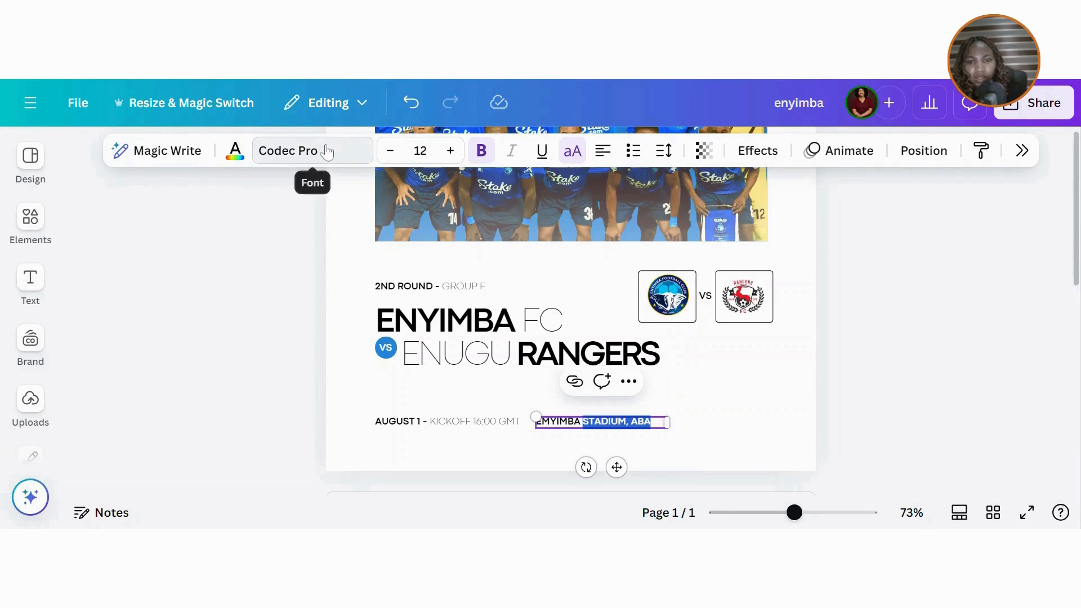
click(324, 150)
click(835, 313)
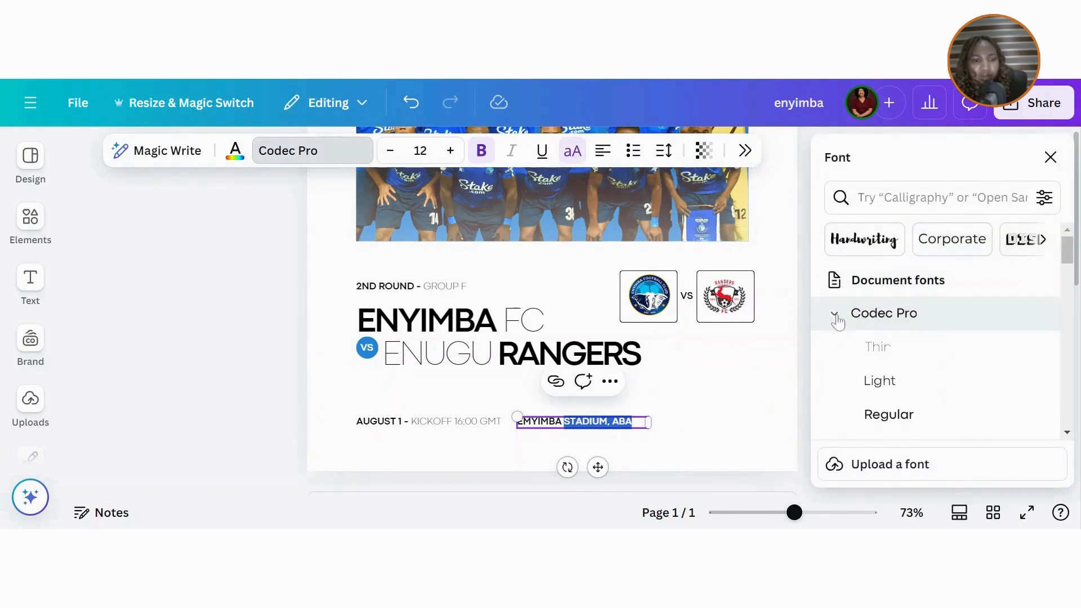
click(868, 352)
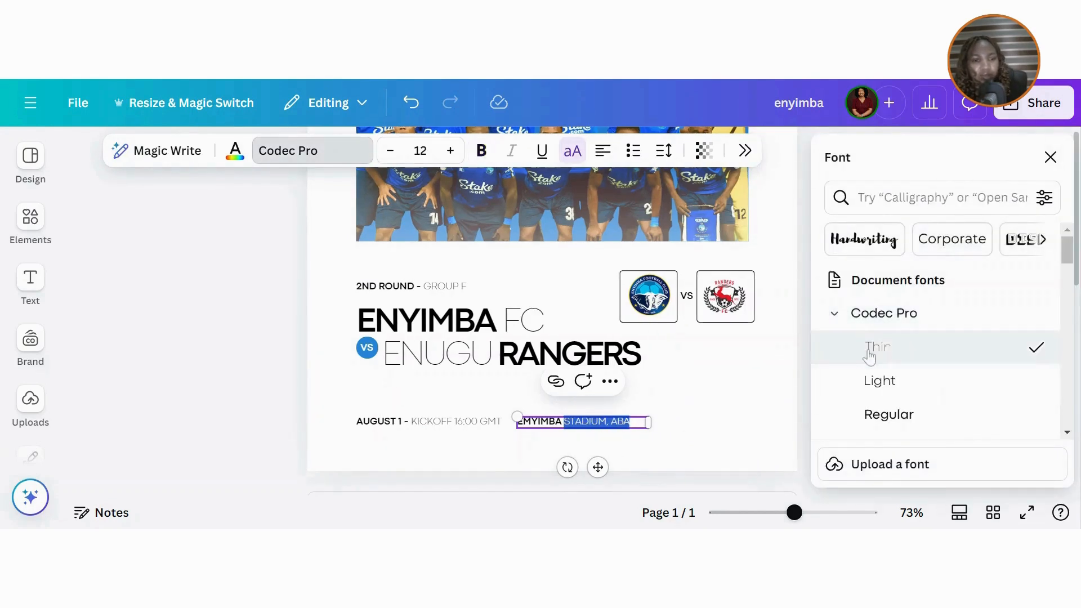
click(1050, 158)
click(763, 411)
- Shift the venue line slightly to the right to widen its gap from the date line
click(610, 432)
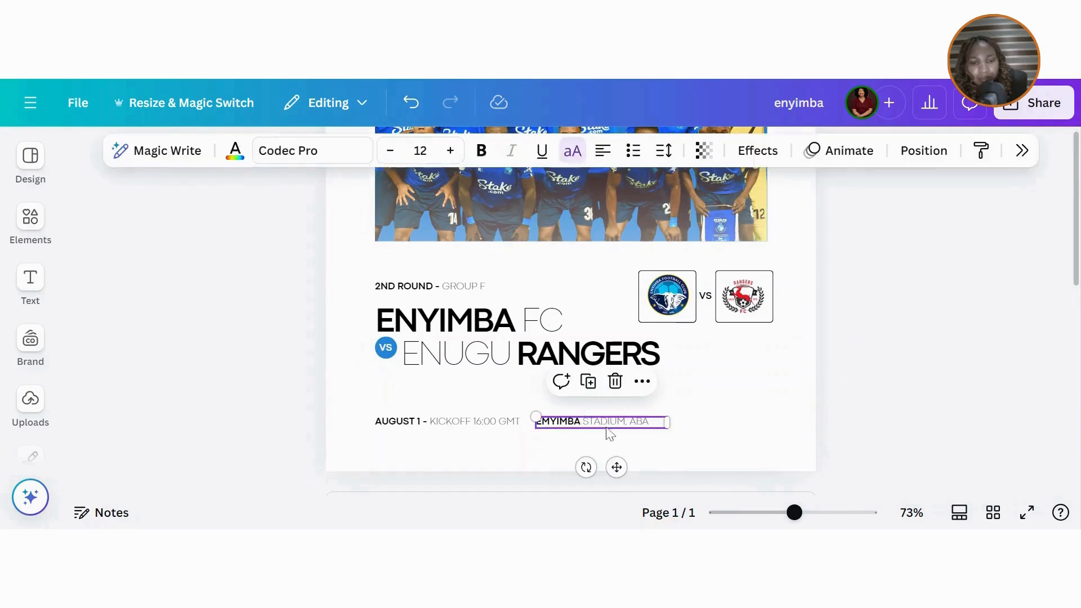
drag(610, 432, 622, 433)
click(775, 420)
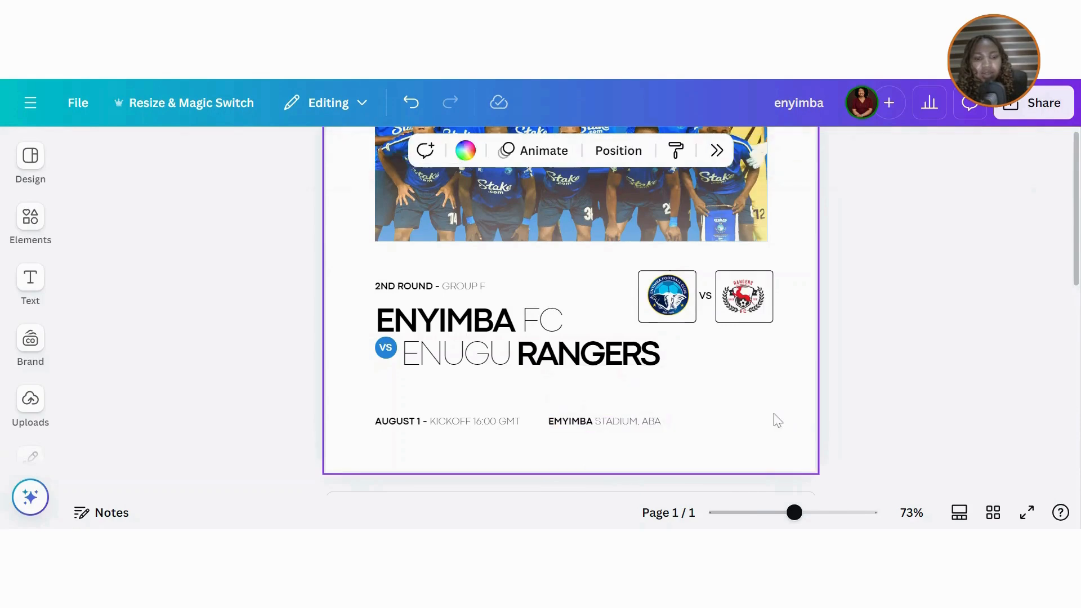
- Add the recently used QR code graphic, shrink it to a small square and place it below the crests, flush with their right edge
click(31, 221)
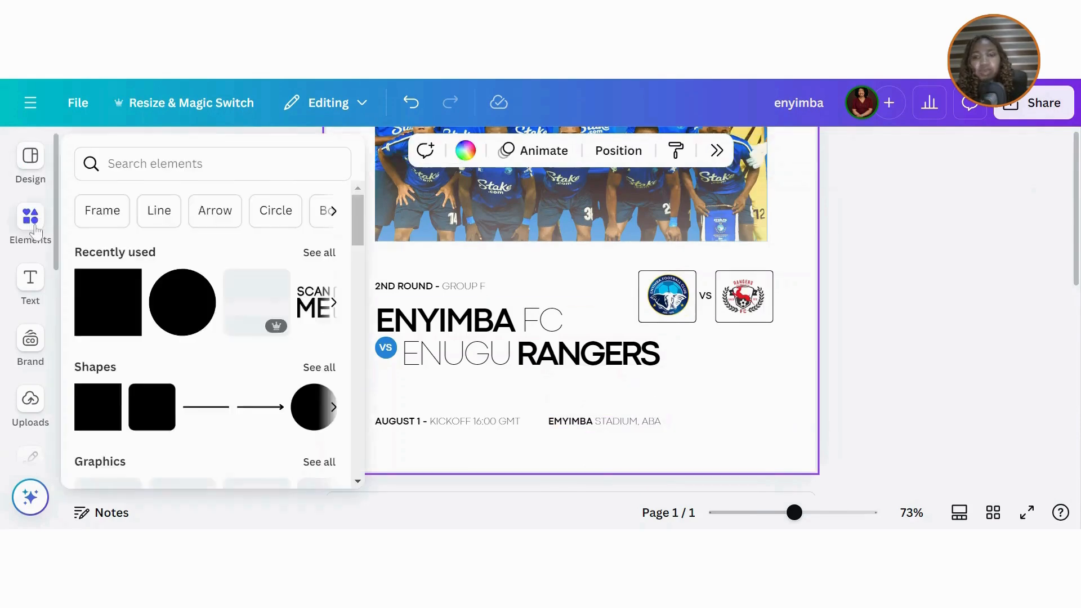
click(335, 296)
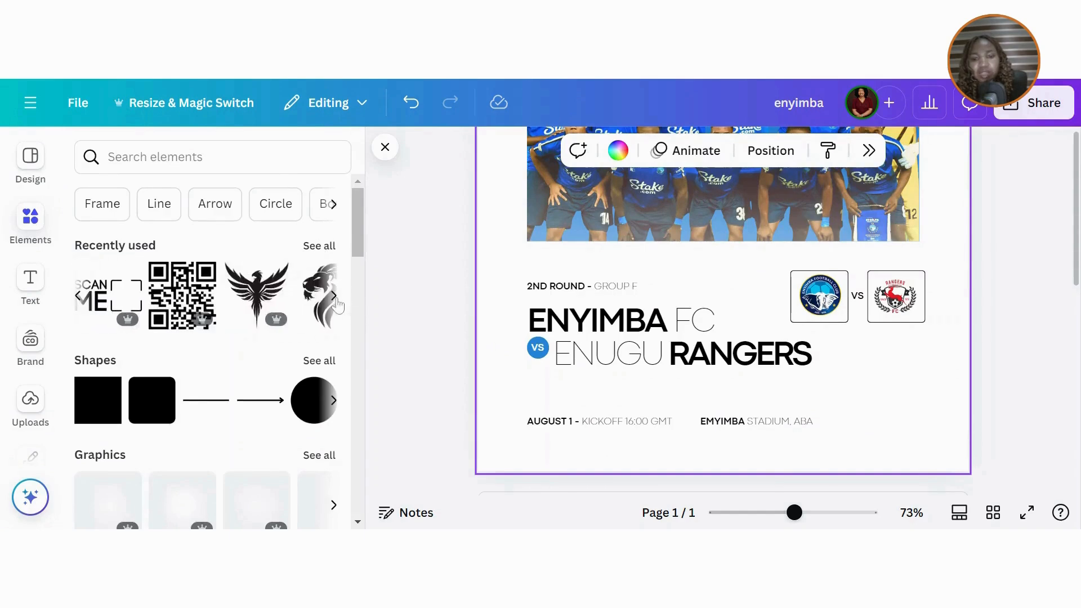
click(182, 296)
drag(770, 205, 879, 399)
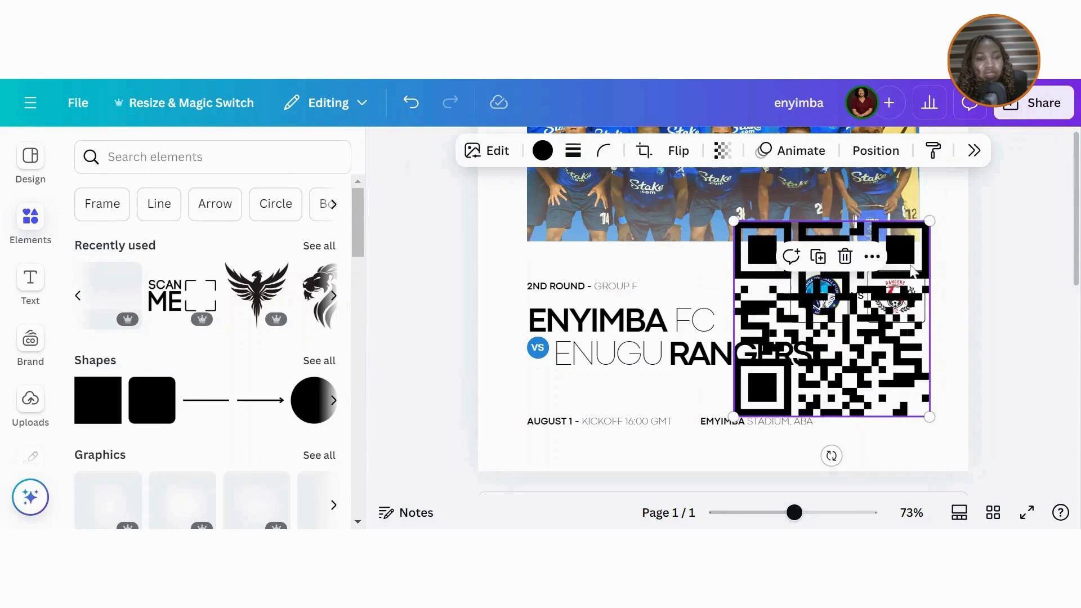
drag(932, 220, 777, 412)
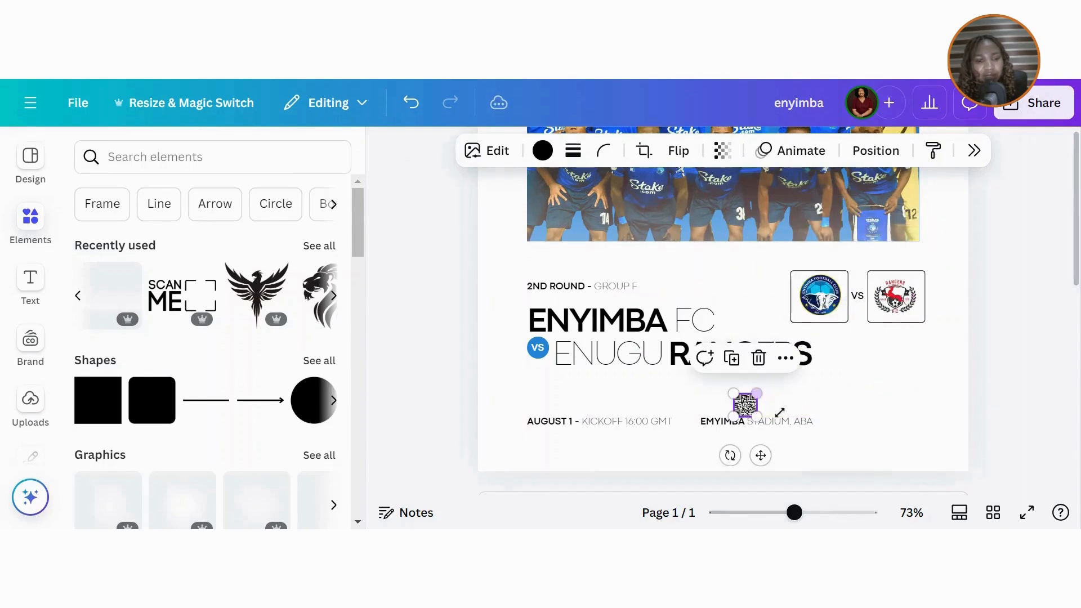
drag(764, 457, 929, 462)
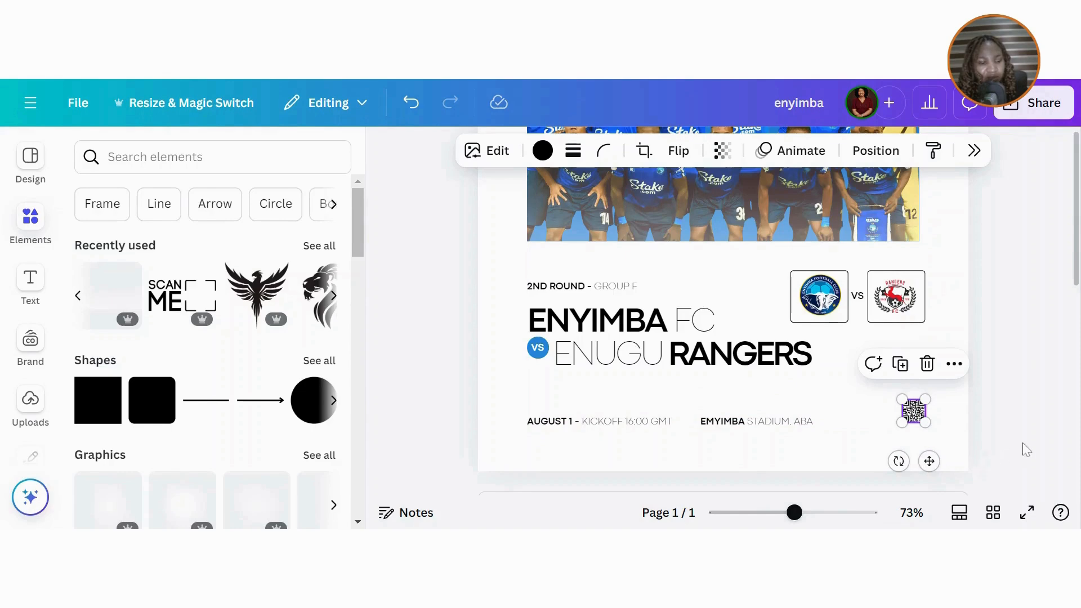
- Nudge the QR code down into line with the date and venue row
key(Down)
key(Down)
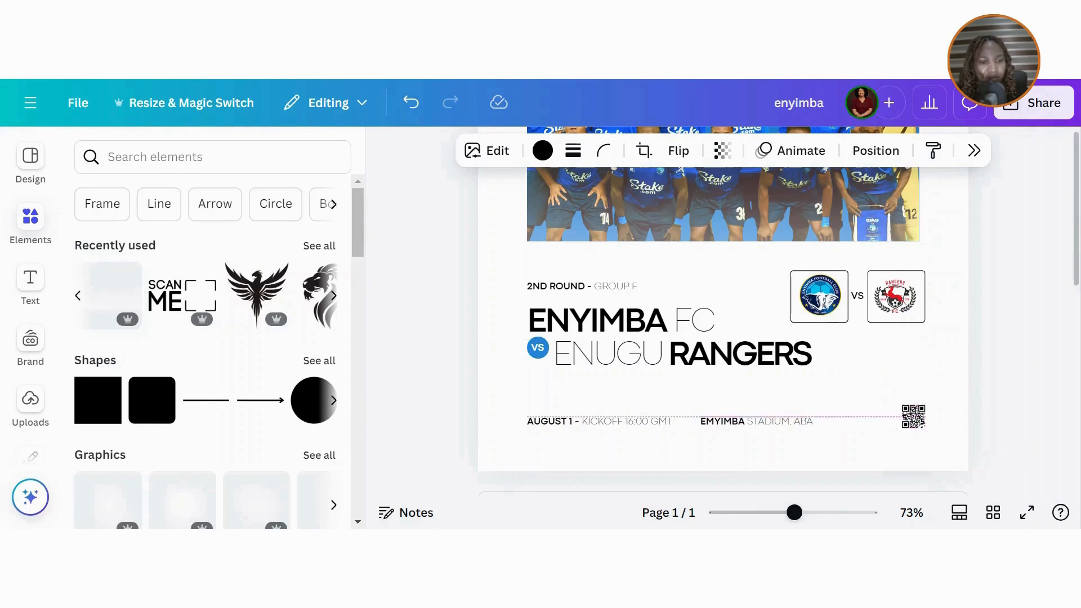
key(Down)
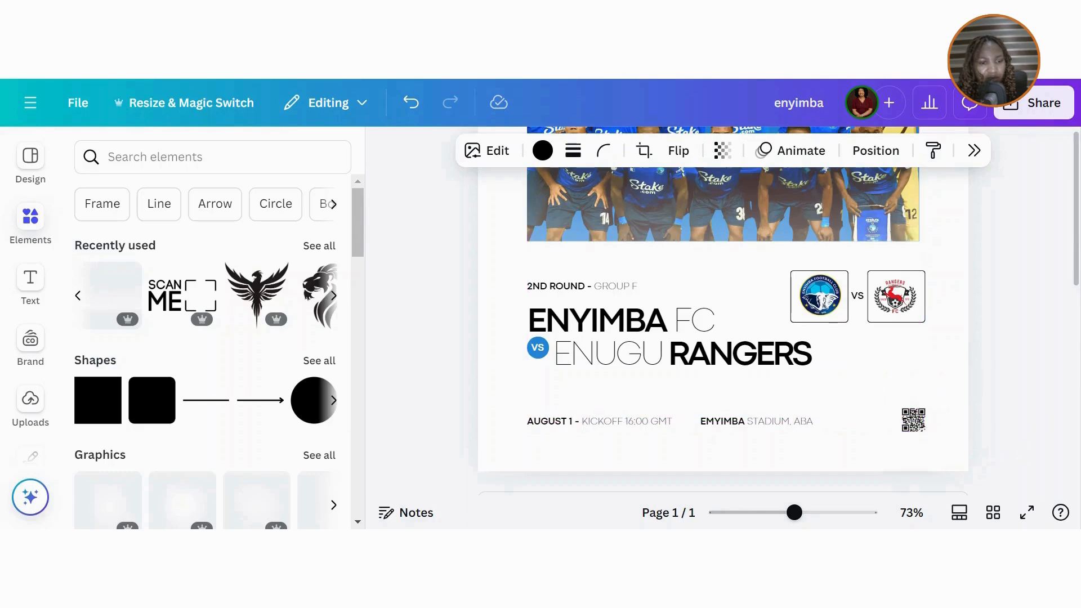
key(Up)
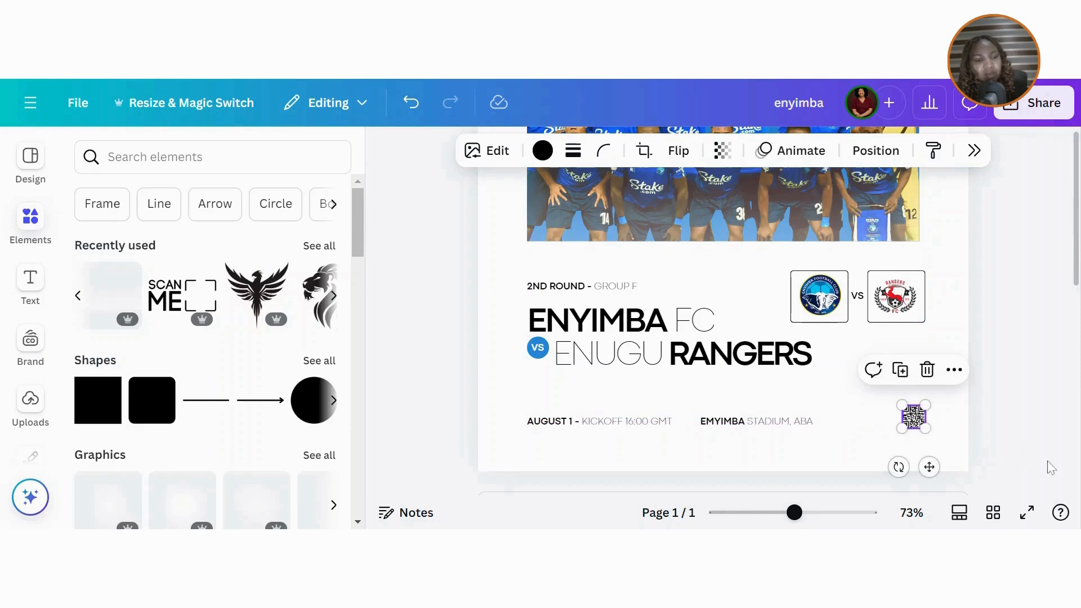
- Duplicate the date line and place the copy above the large ENYIMBA heading, aligned to its left edge
drag(793, 513, 761, 514)
click(660, 445)
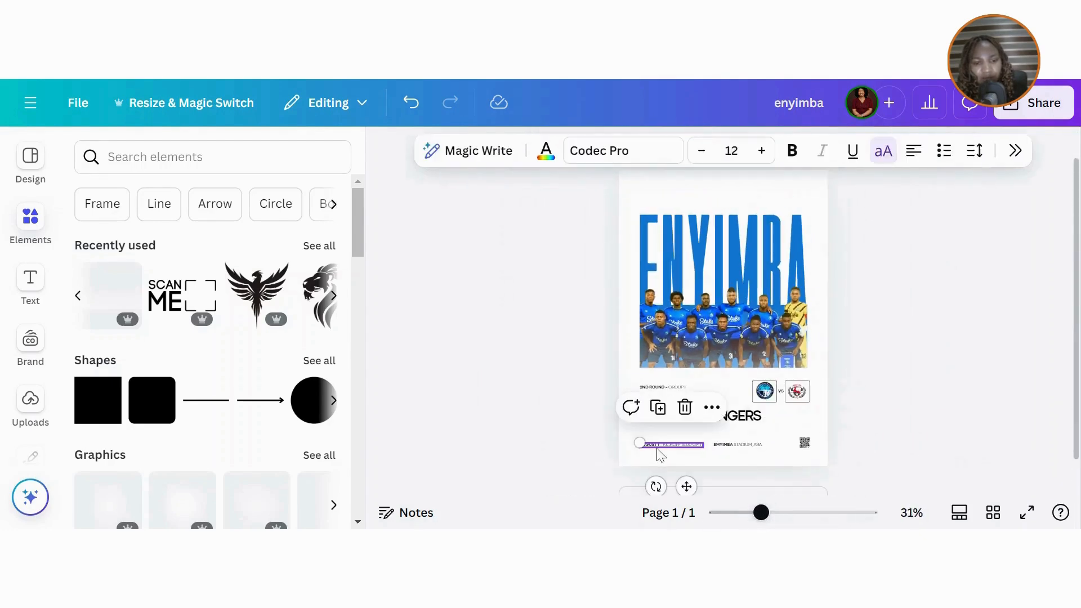
click(659, 416)
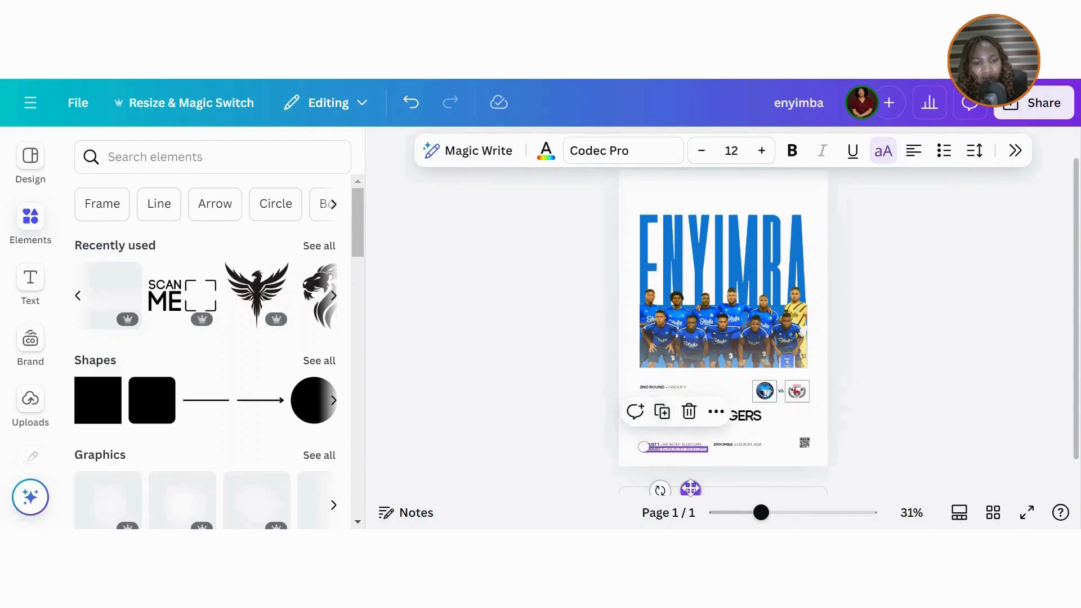
drag(685, 486, 680, 221)
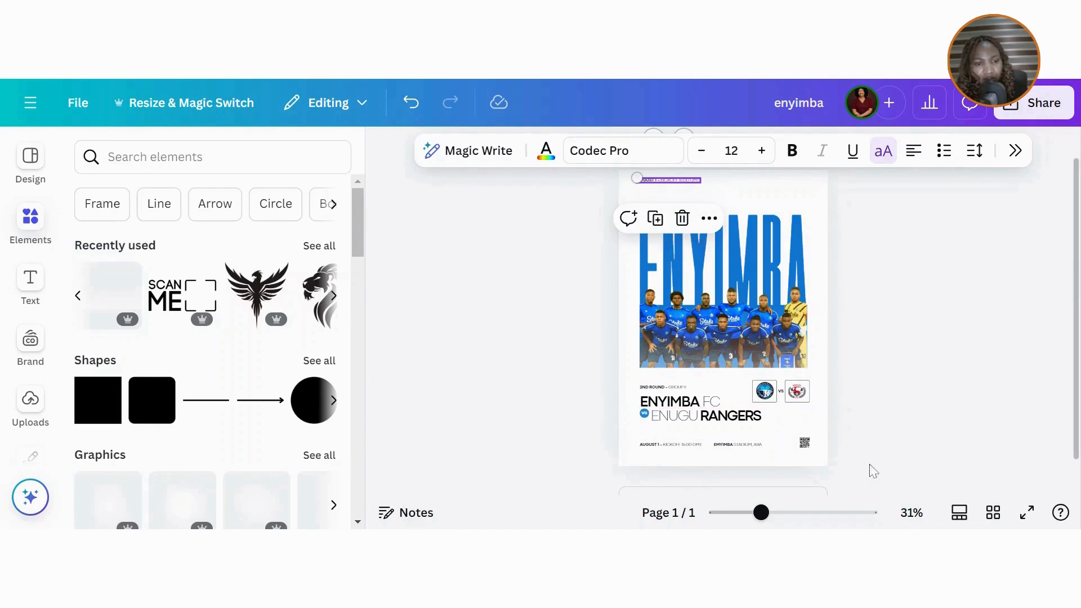
scroll(872, 332, up, 1)
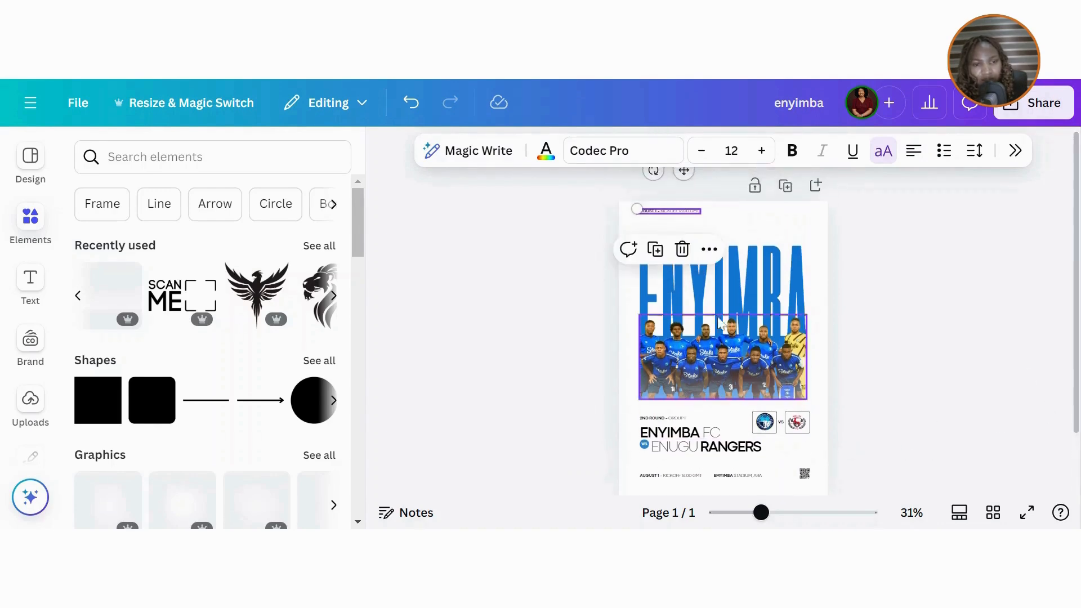
drag(683, 170, 690, 179)
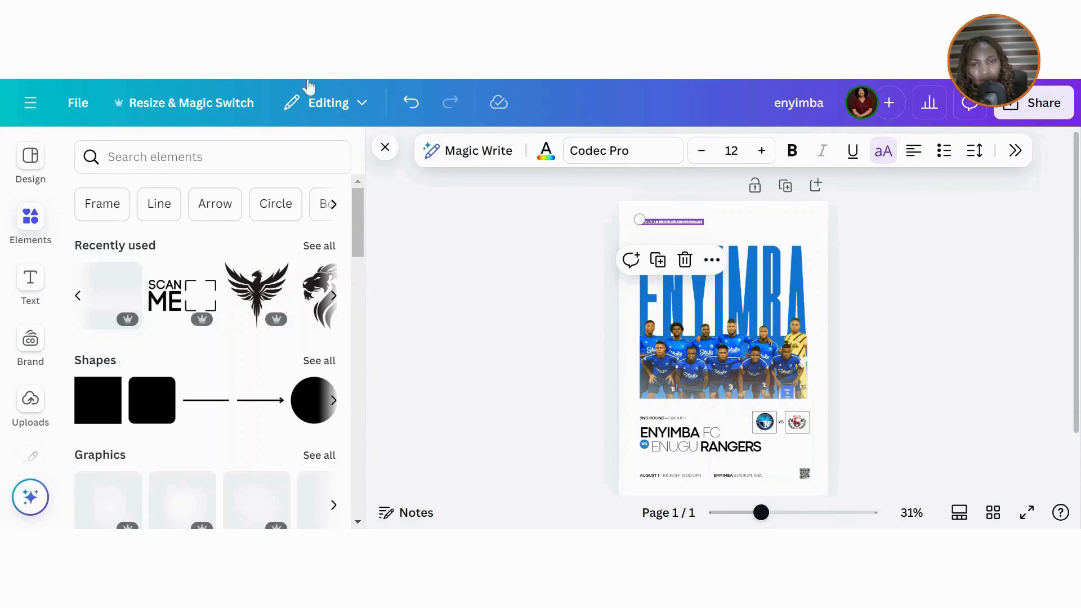
- Replace the text of the line above the heading with "2024 PREMIER LEAGUE" and narrow its text box to fit
click(387, 150)
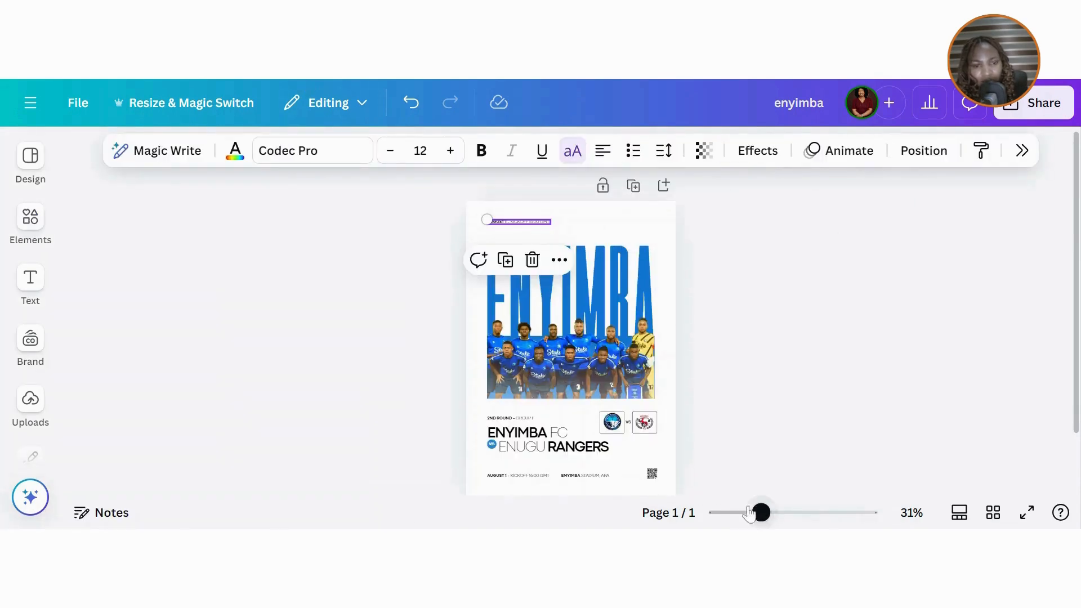
drag(761, 512, 785, 512)
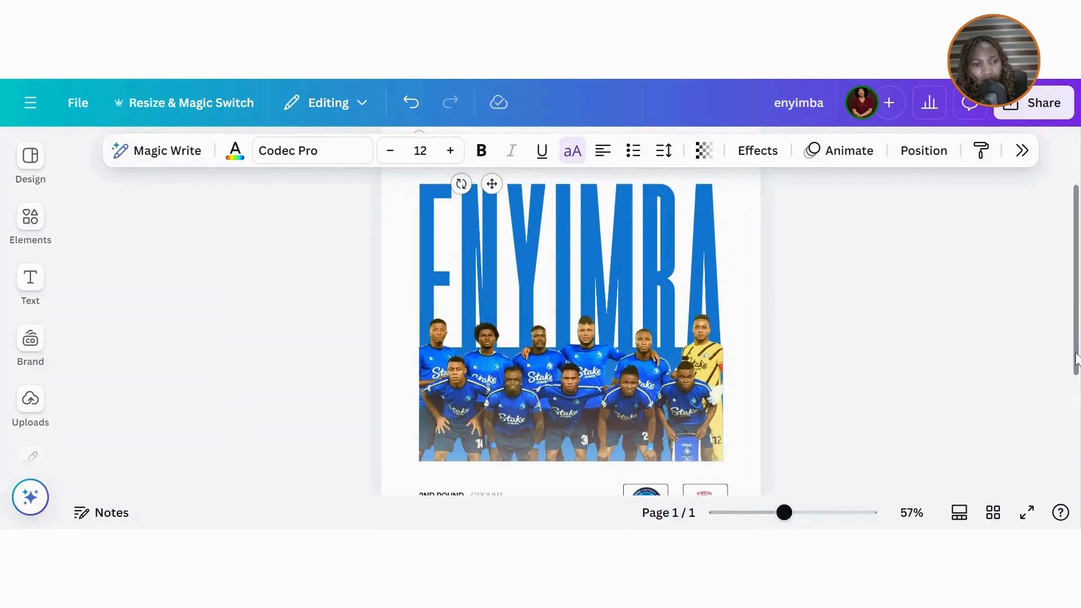
scroll(1076, 360, up, 2)
click(485, 229)
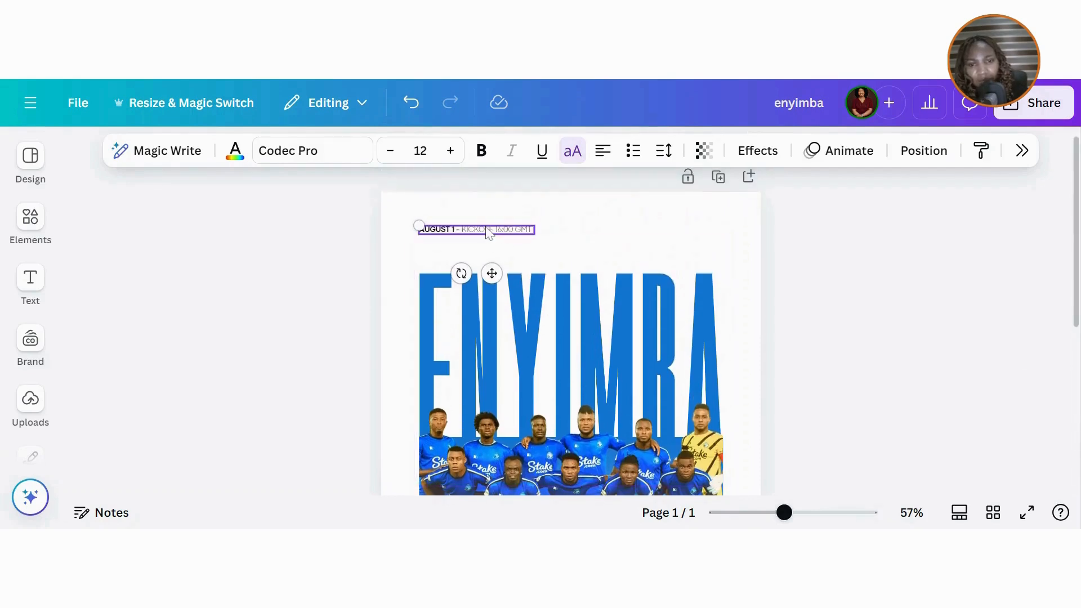
drag(486, 230, 420, 229)
key(ctrl+a)
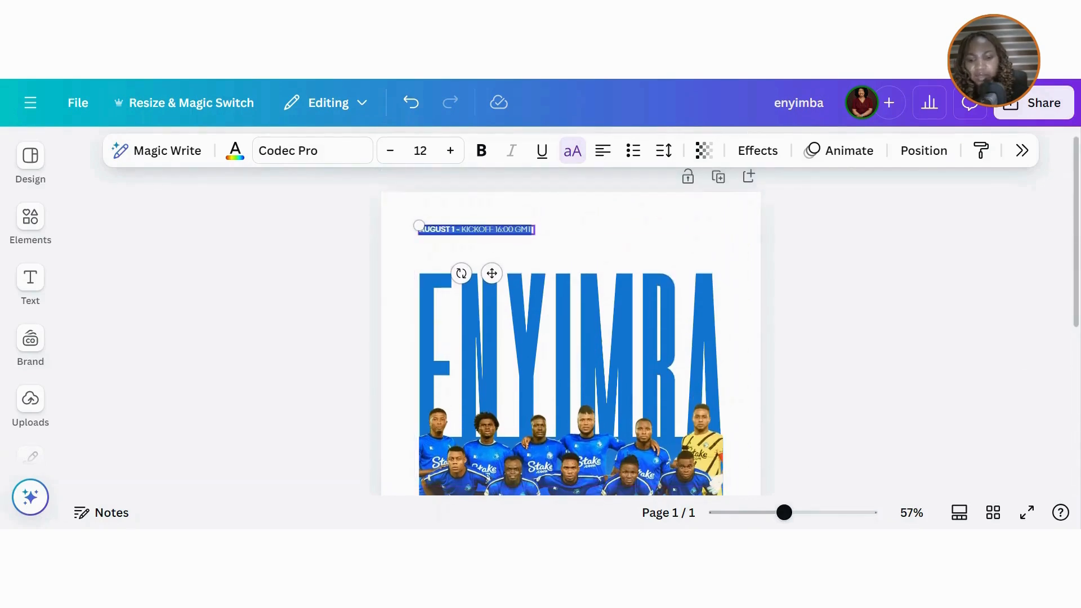
text(2024)
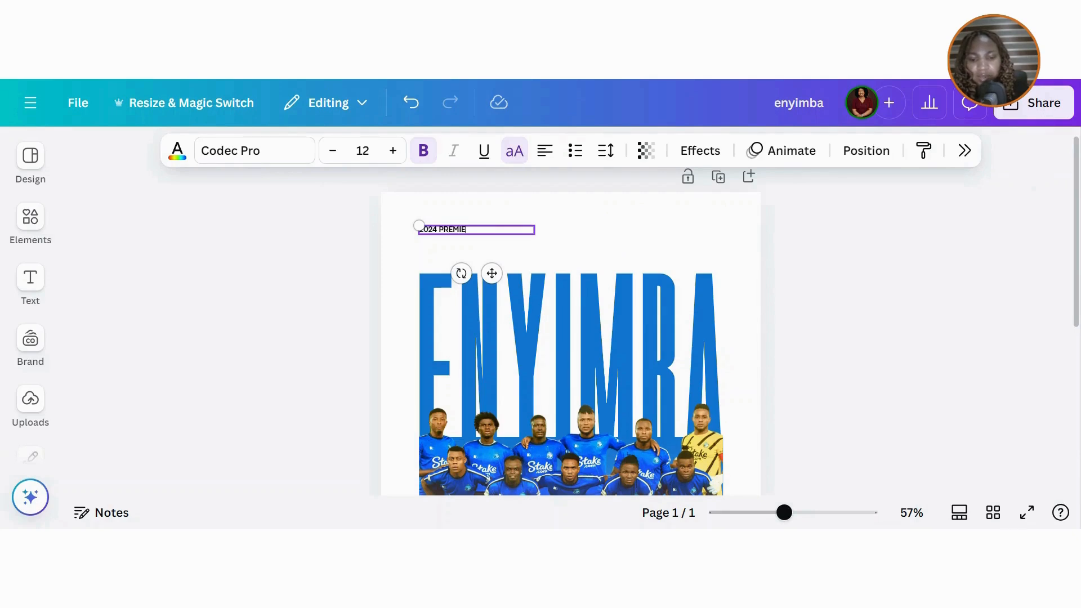
text(PREMIER LEA)
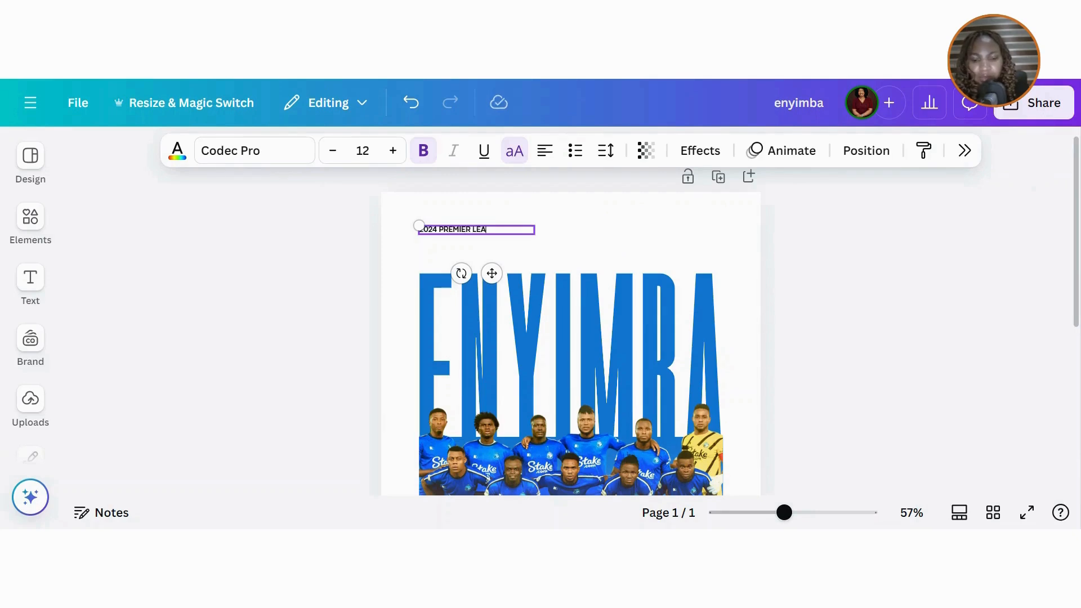
text(GUE)
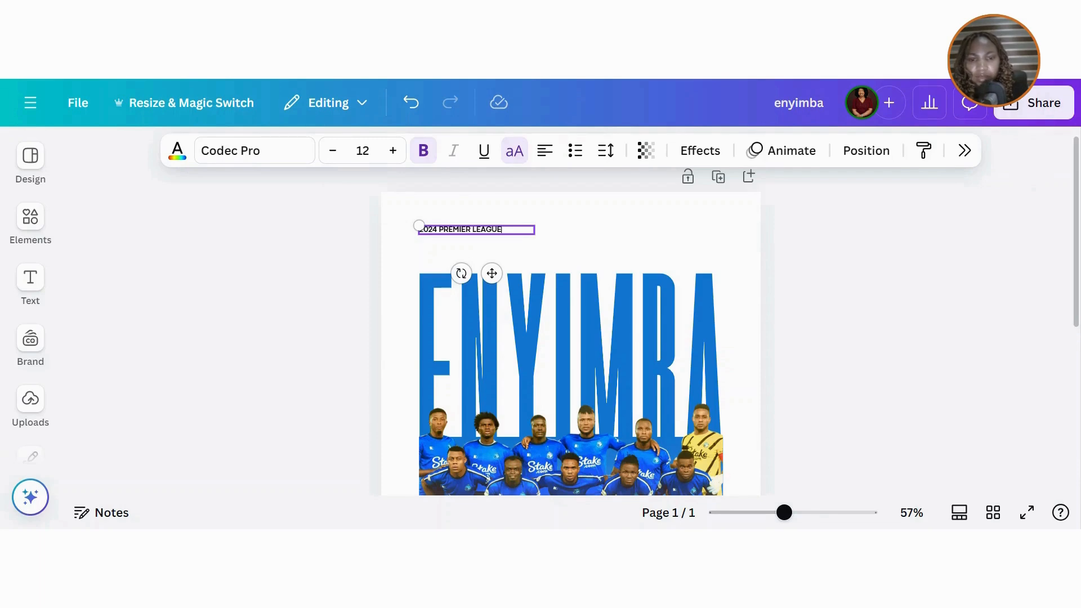
drag(537, 229, 506, 230)
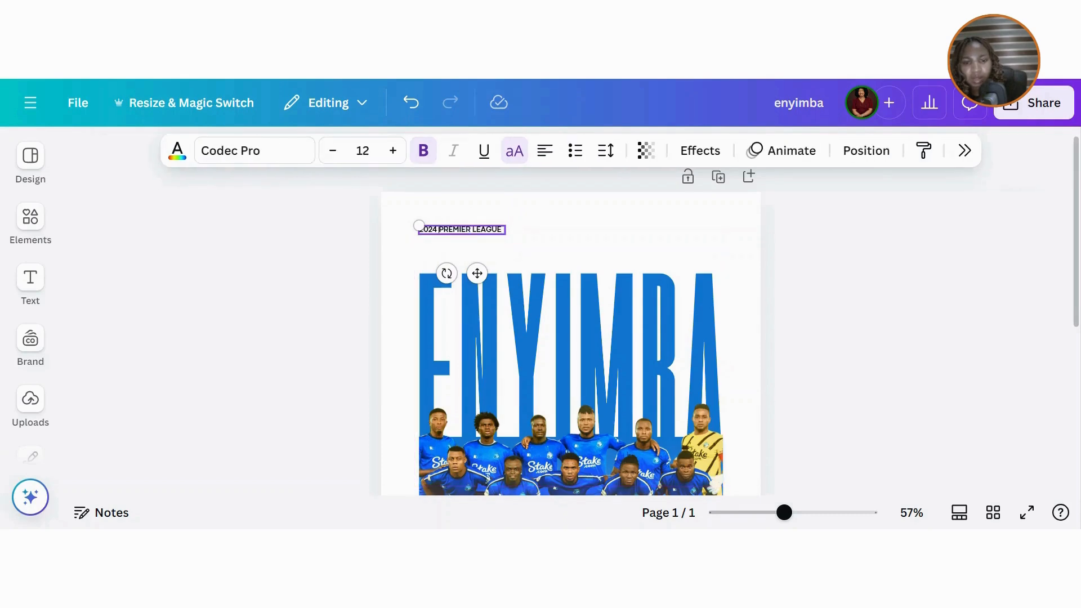
- Set the PREMIER LEAGUE part of the line above the heading to the Thin weight of Codec Pro
drag(439, 229, 498, 230)
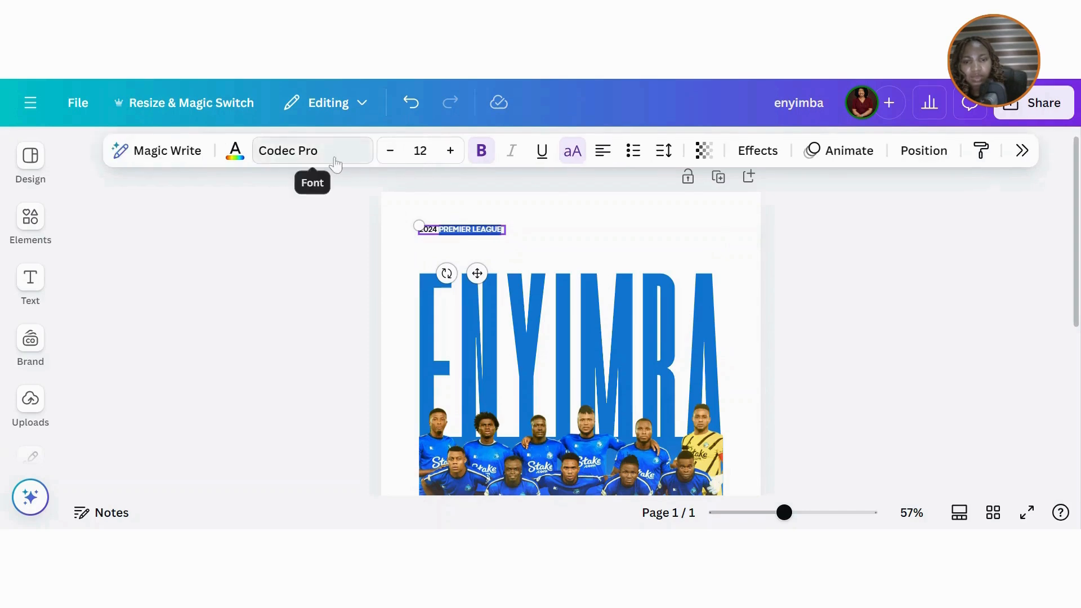
click(333, 160)
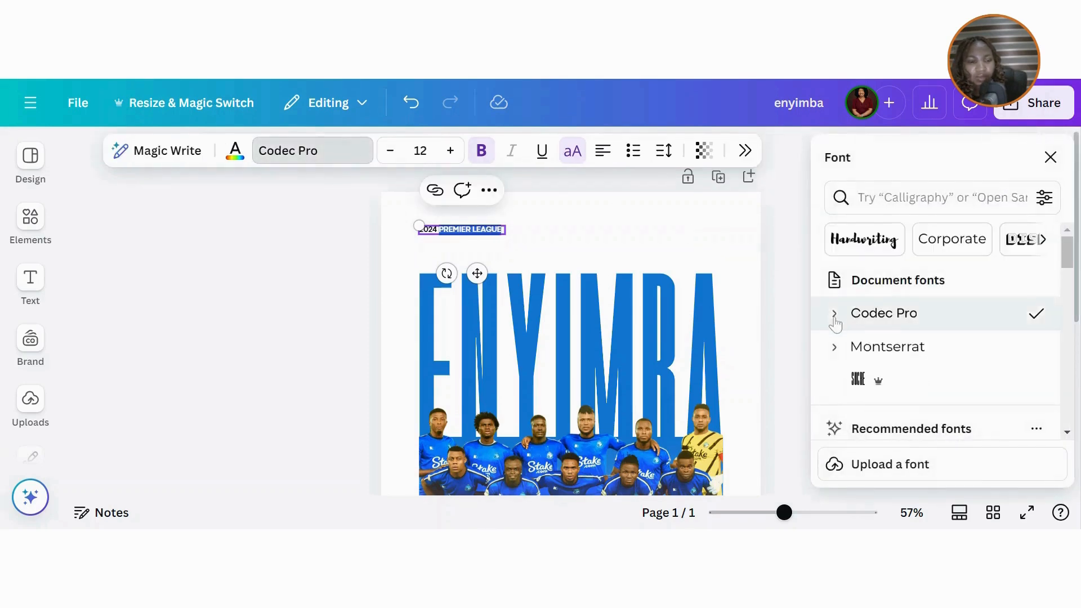
click(834, 315)
click(872, 348)
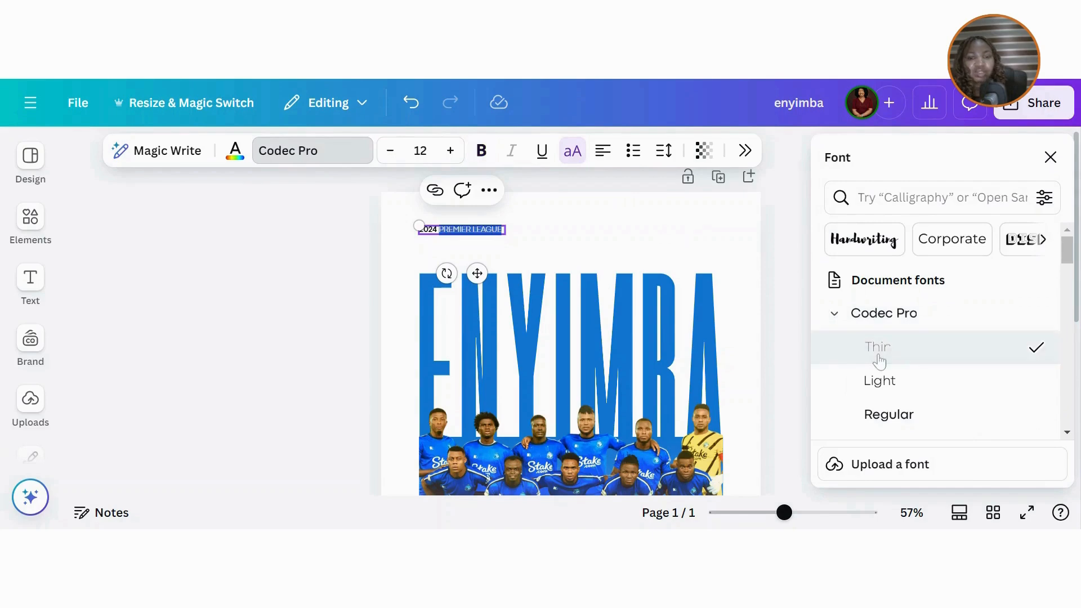
- Duplicate the "2024 PREMIER LEAGUE" line and place the copy beside it on the same row above the heading
click(1050, 157)
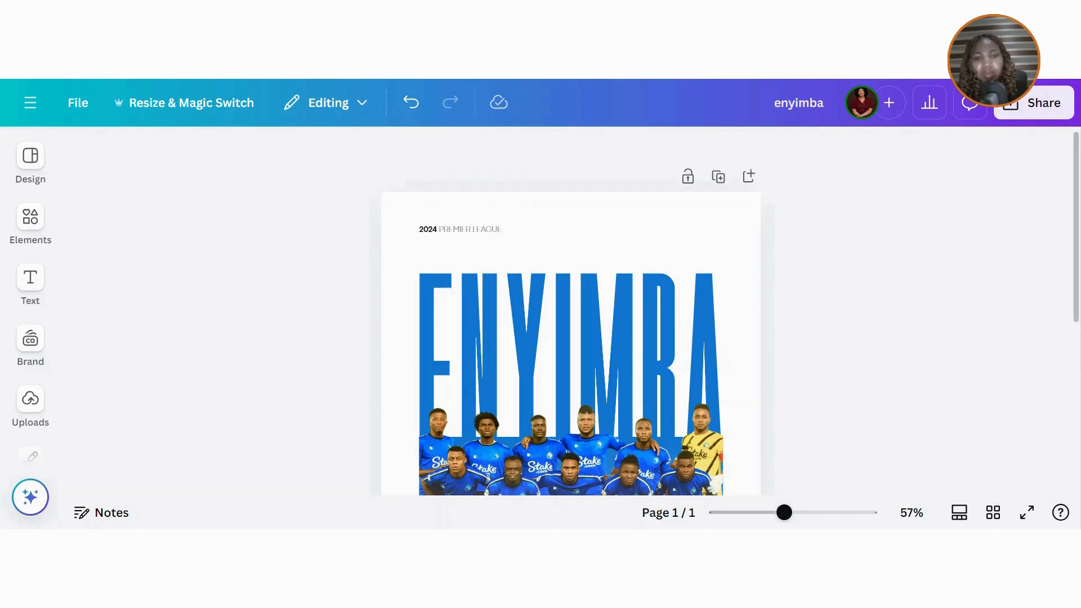
click(475, 230)
click(448, 190)
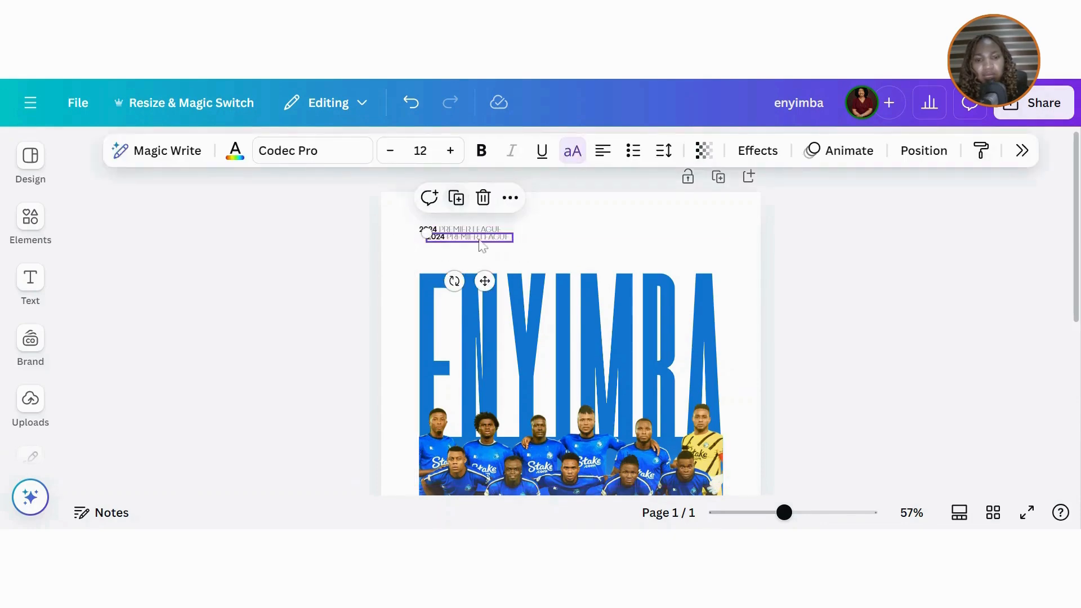
drag(484, 275, 593, 277)
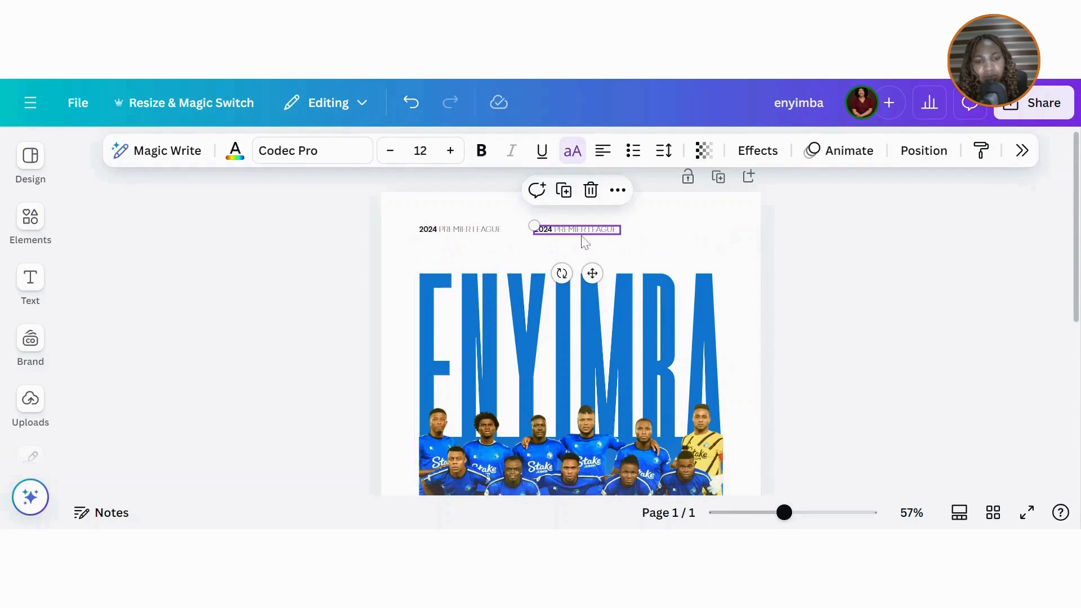
- Replace the copied line's text with "GROUP F" and narrow its text box to fit
double_click(586, 231)
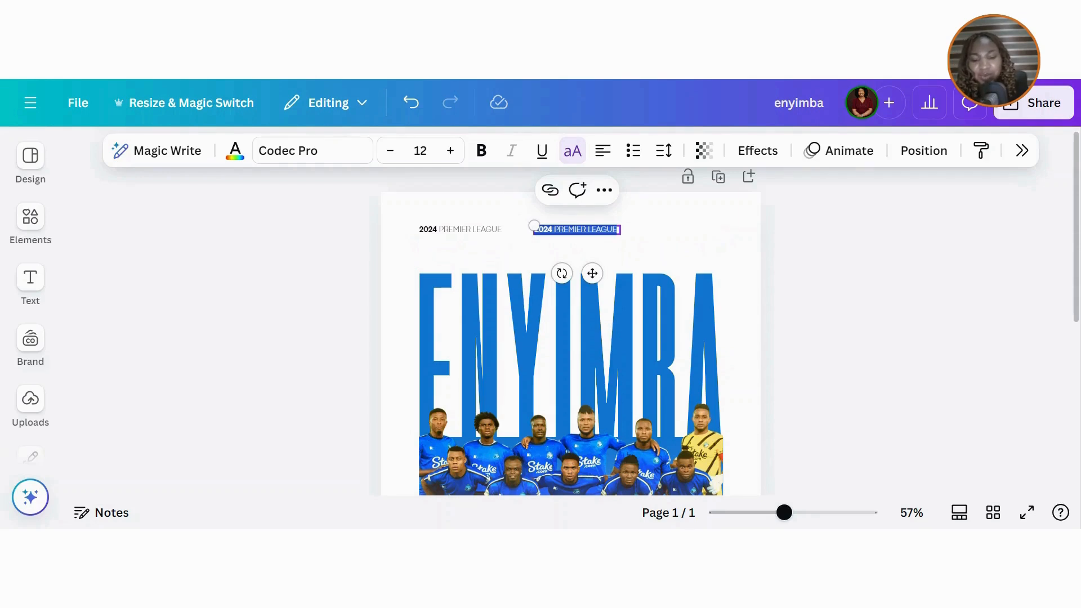
text(GROU)
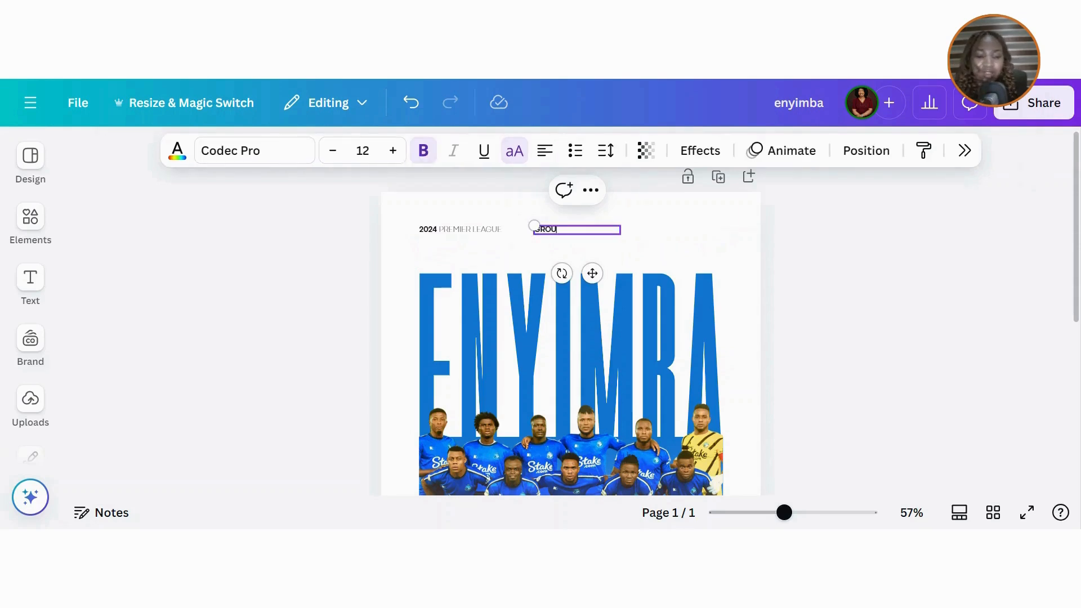
text(P F)
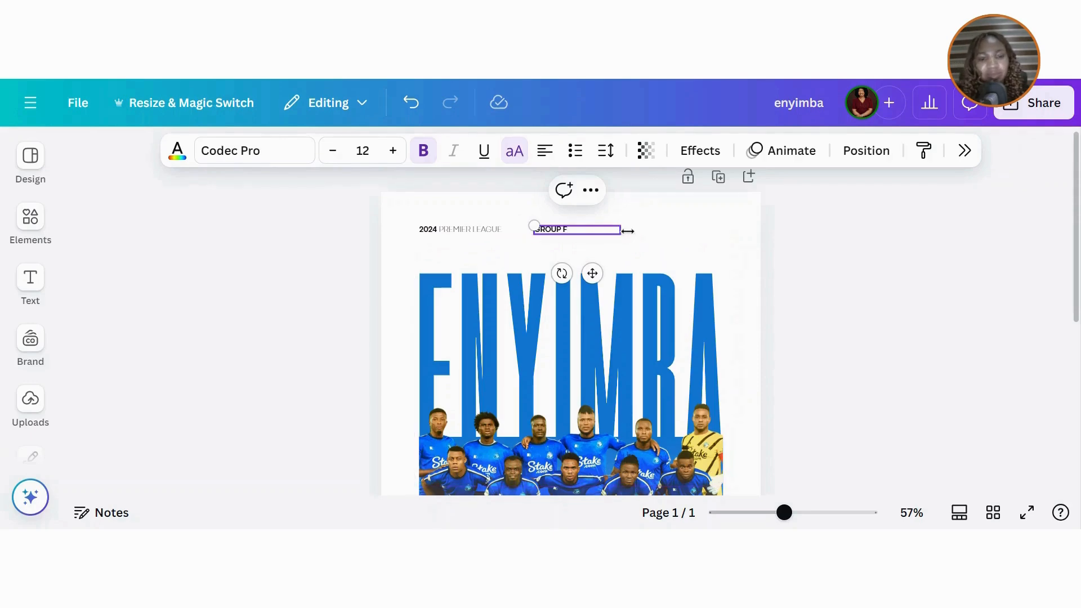
drag(627, 231, 583, 234)
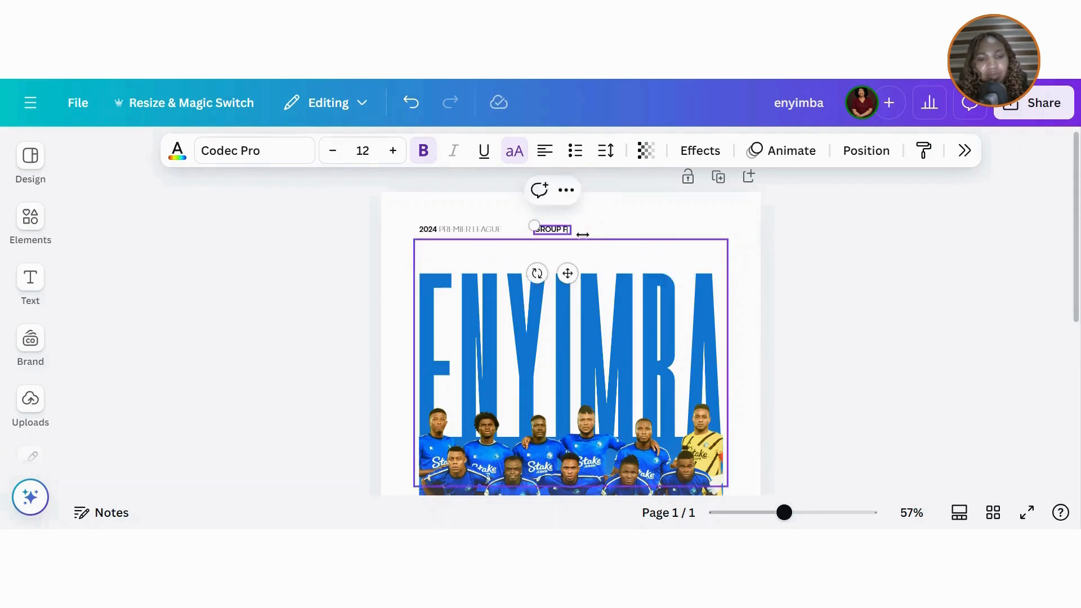
click(781, 256)
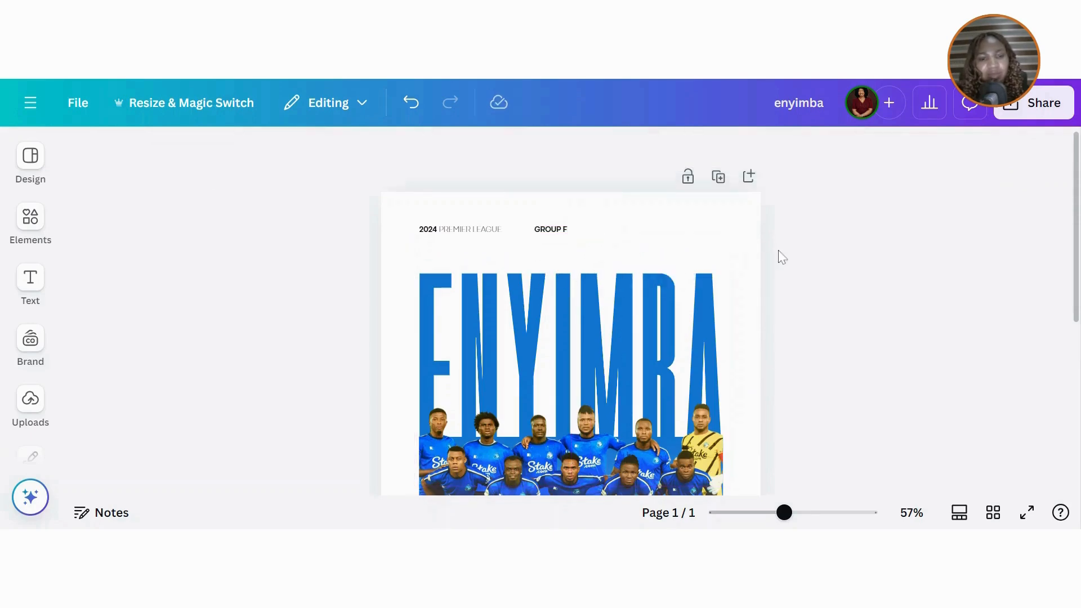
- Replace PREMIER LEAGUE after 2024 with "CAF CHAMPIONS LEAGUE" and widen the text box to keep it on one line
click(558, 235)
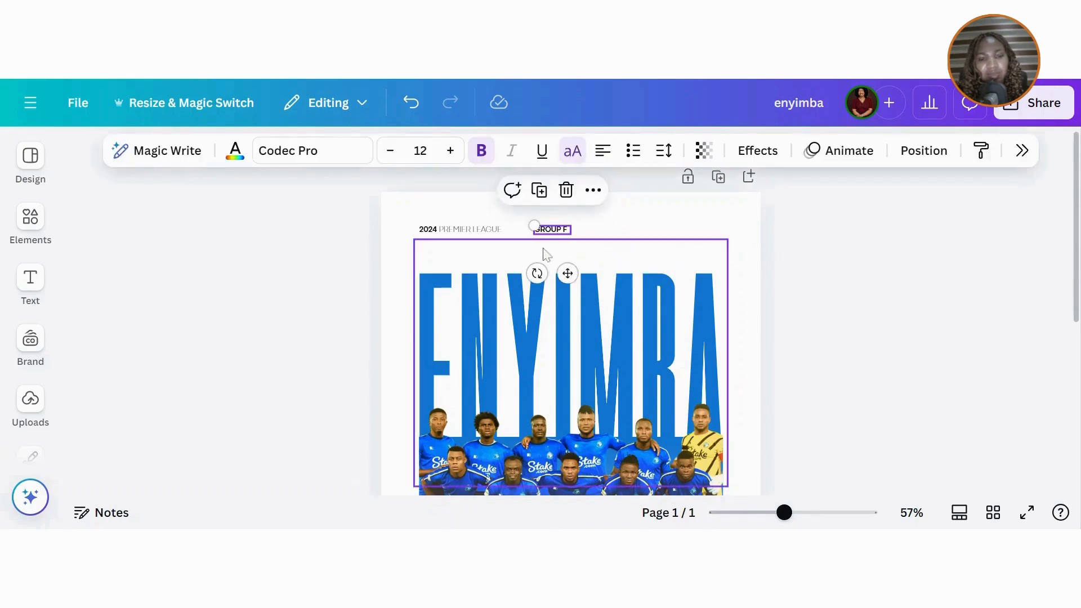
click(479, 234)
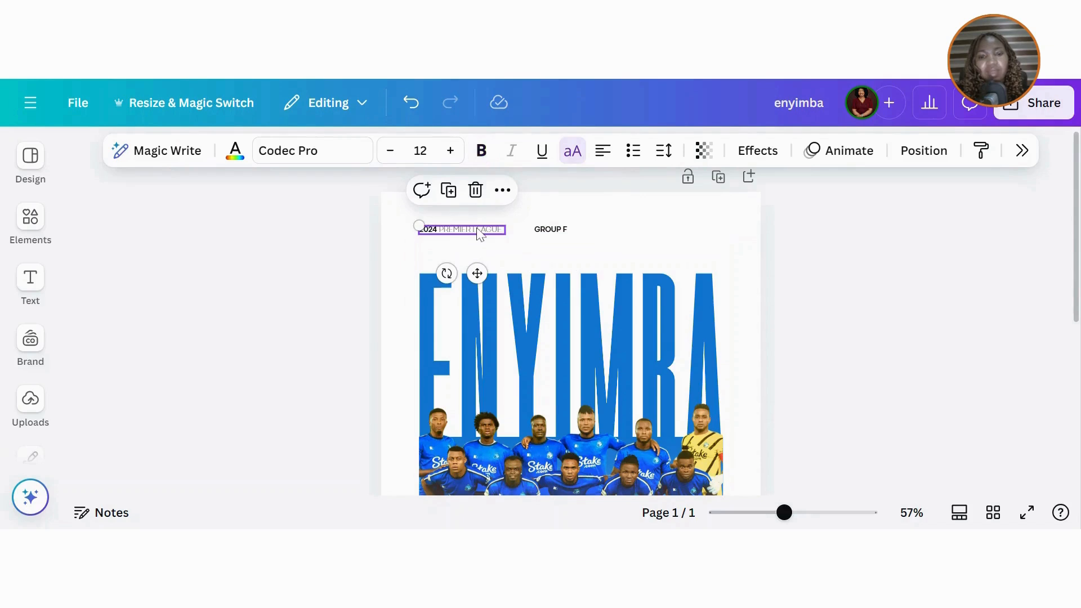
click(449, 231)
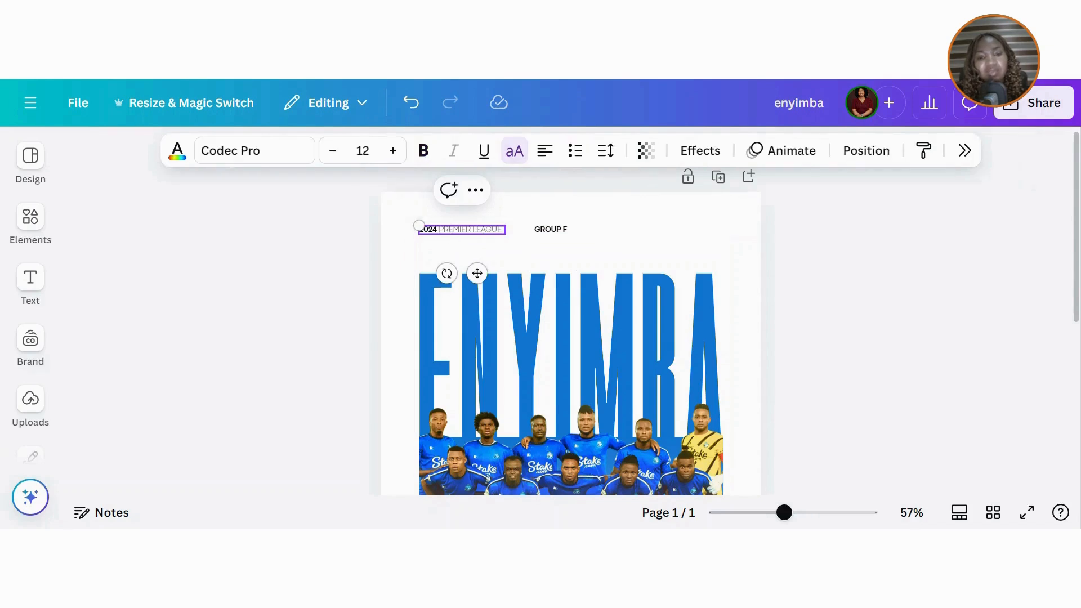
key(shift+Right)
key(shift+Right)
key(shift+Right)
key(shift+Right)
key(shift+Right)
key(shift+Right)
key(shift+Right)
key(shift+Right)
key(shift+Right)
key(shift+Right)
key(shift+Right)
key(shift+Right)
key(shift+Right)
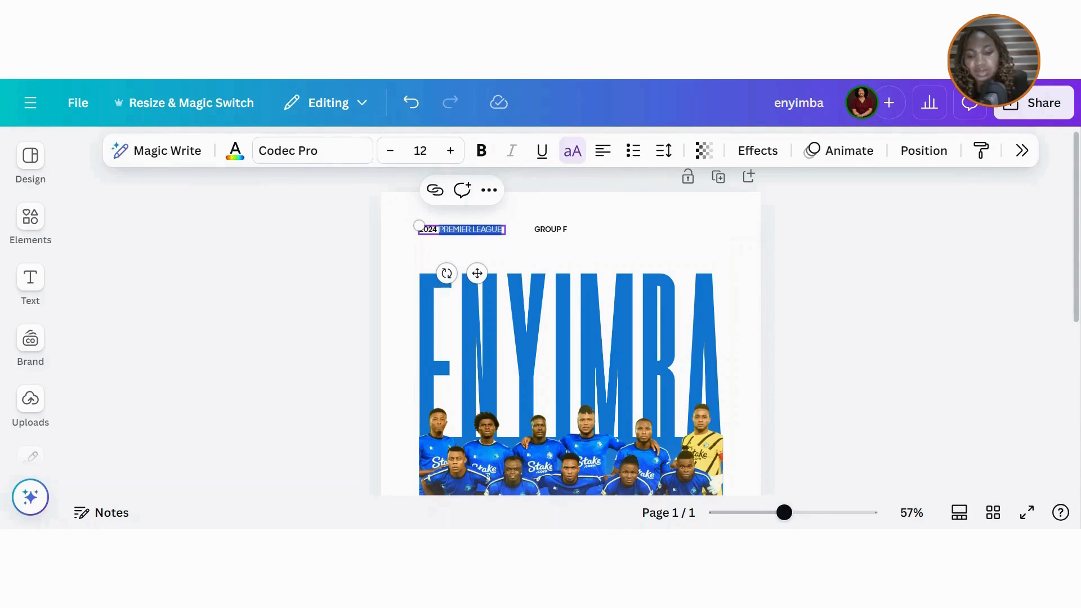
text(CAM)
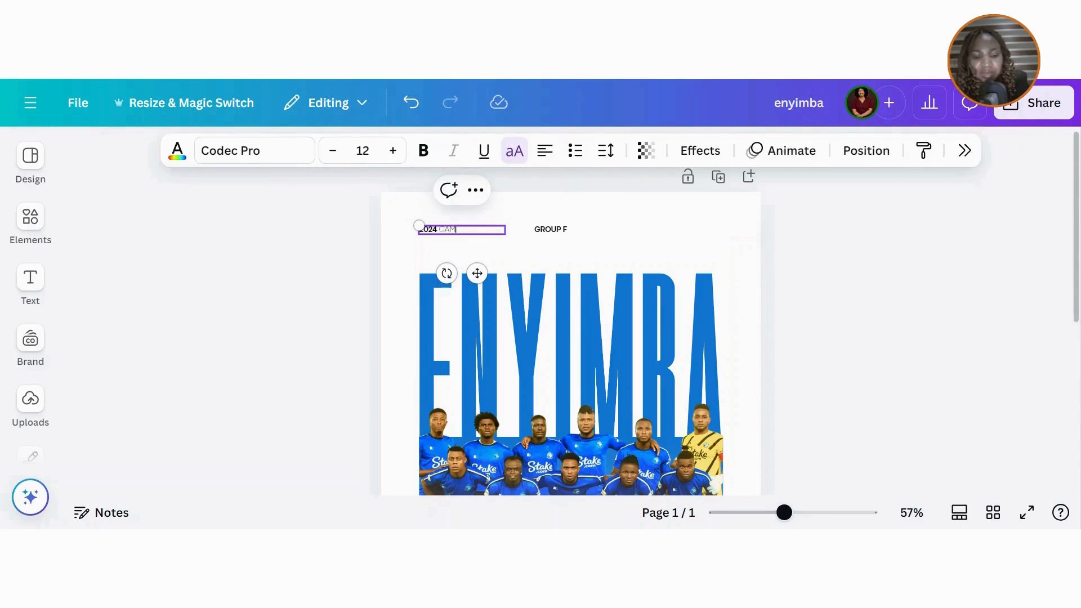
key(BackSpace)
text(F CHAM)
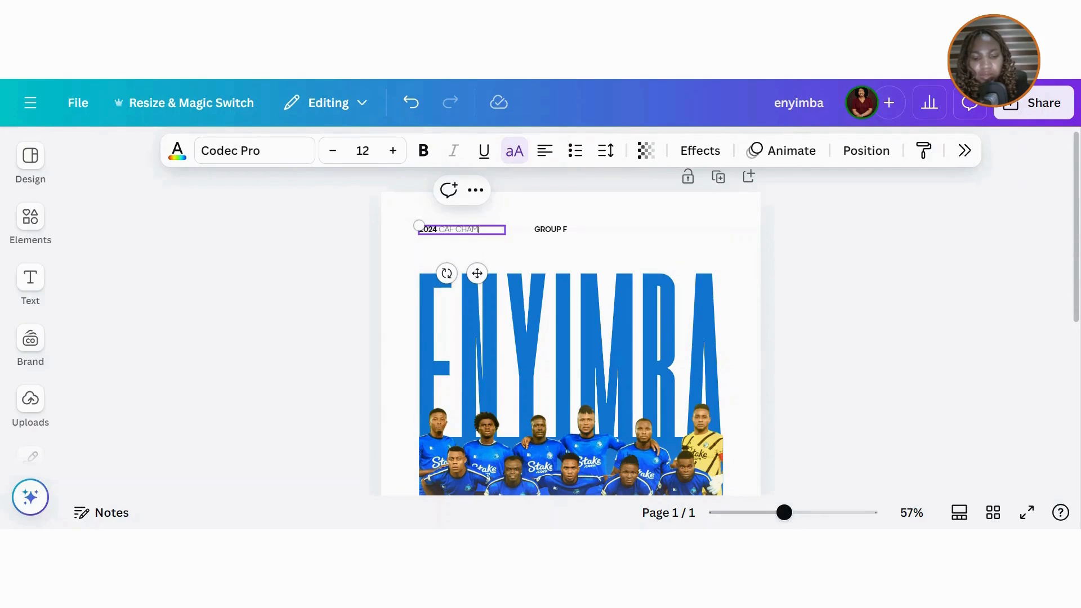
text(PIONS)
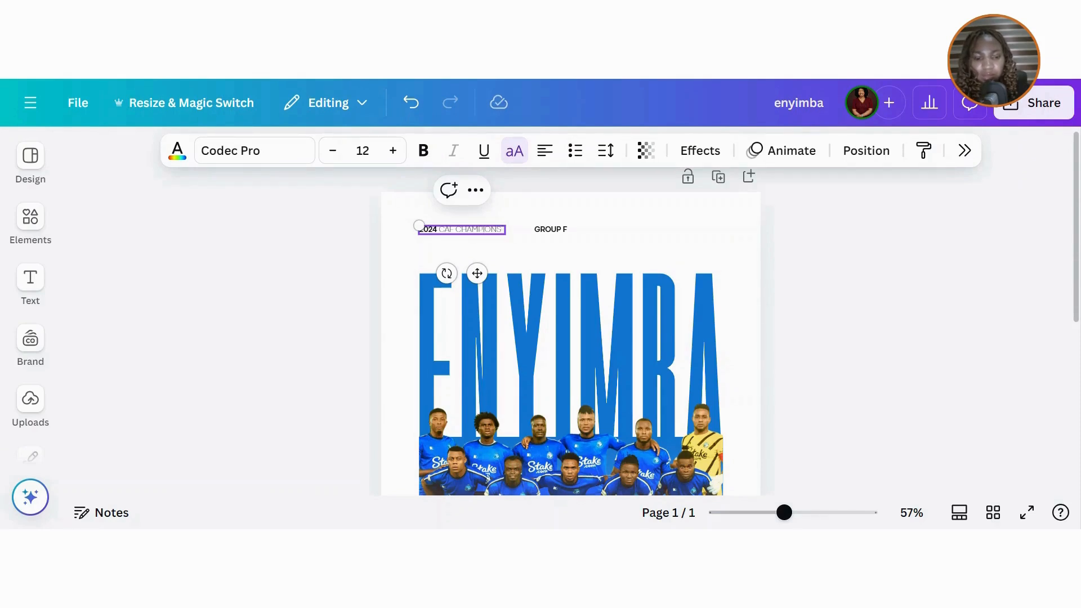
text( LEAGUE)
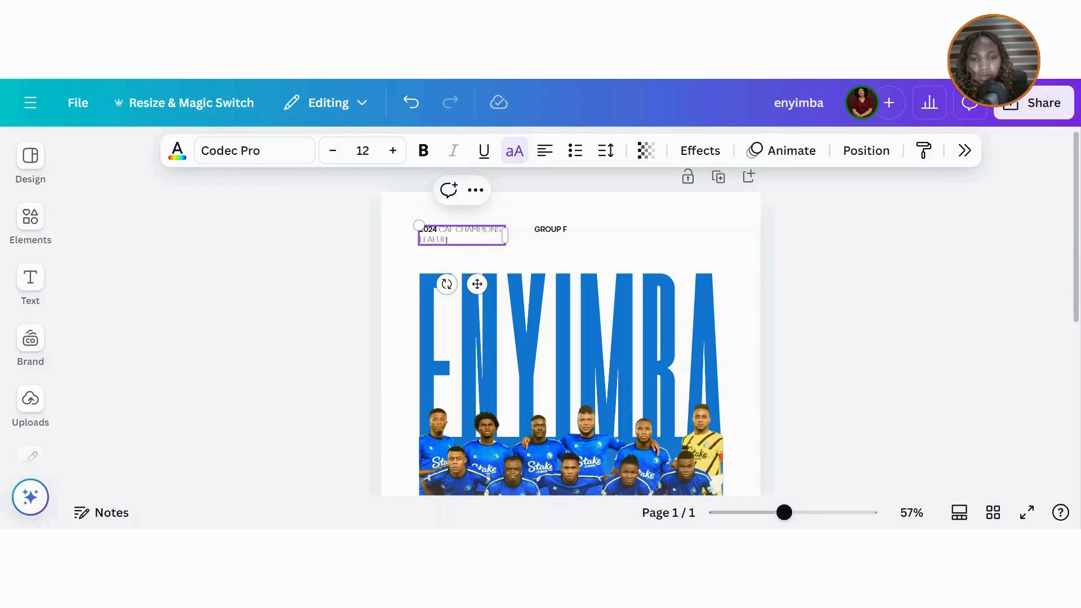
drag(509, 242, 540, 237)
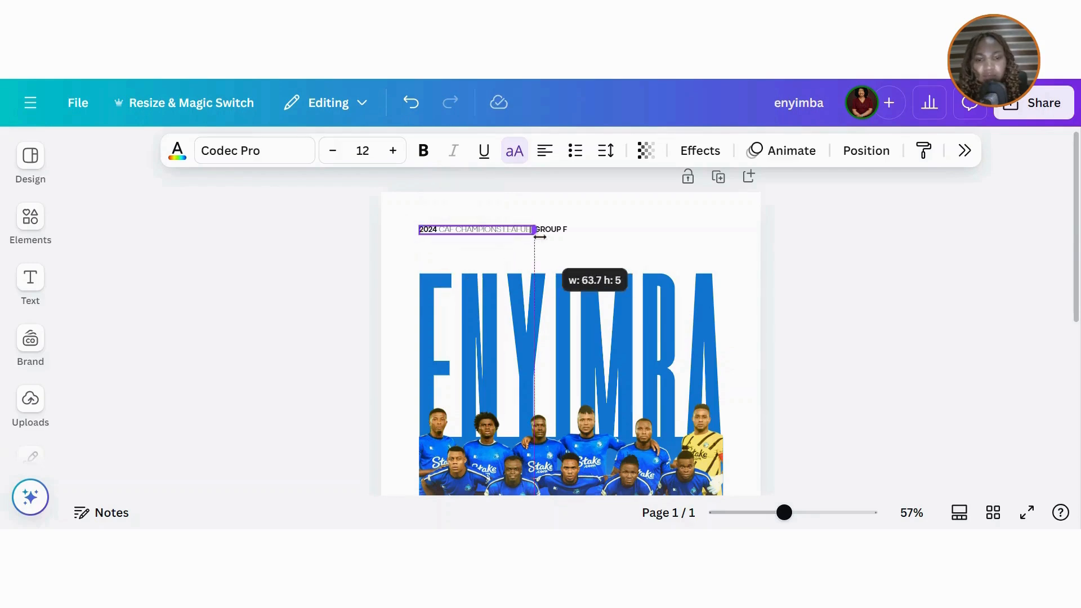
- Nudge the GROUP F text to the right to leave a gap after the league name
click(559, 231)
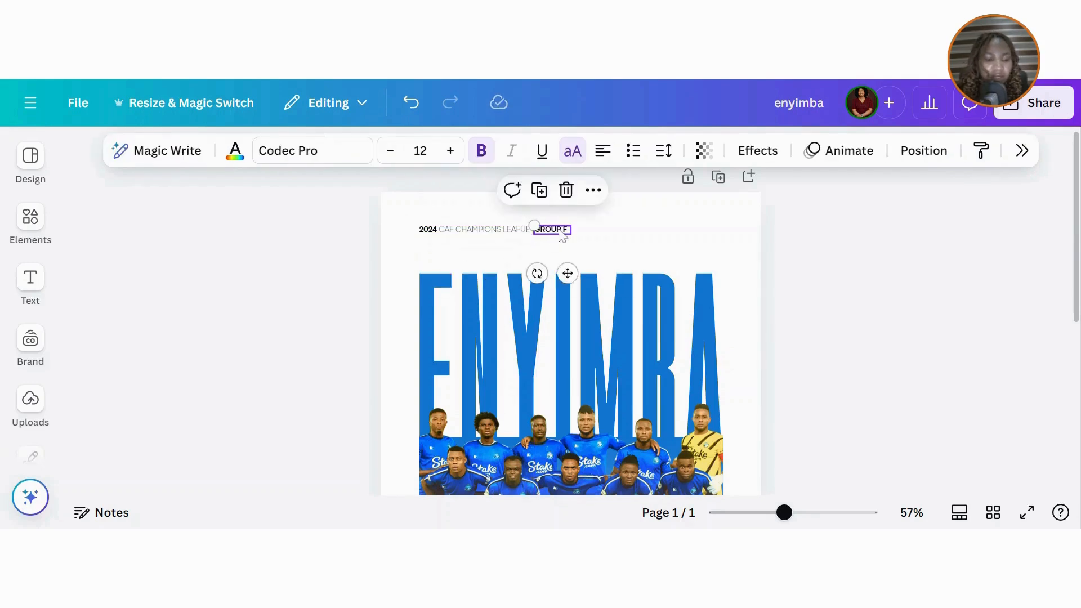
key(shift+Right)
key(shift+Right)
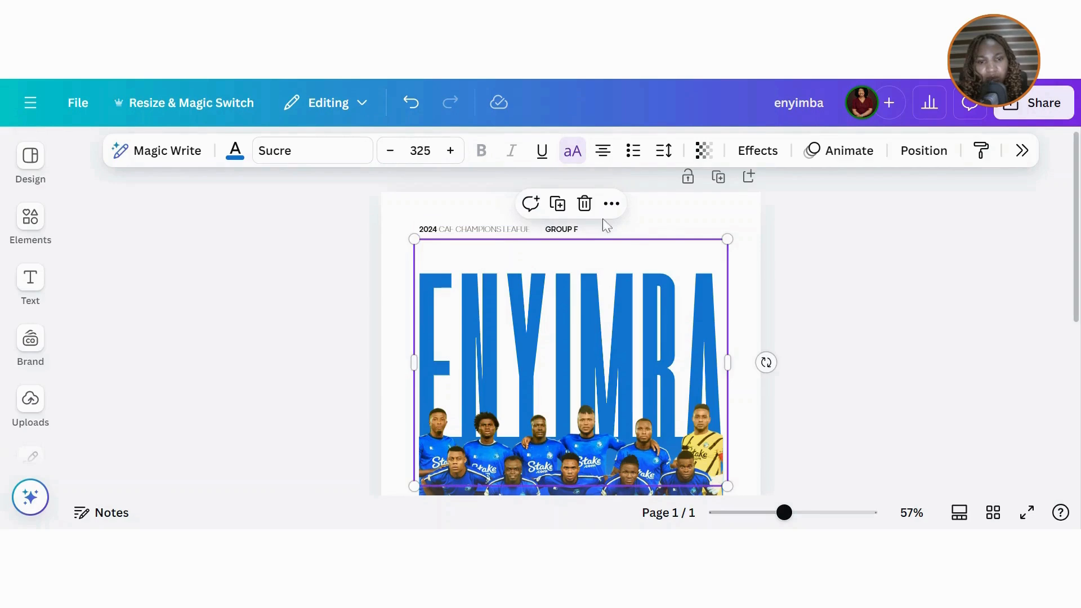
click(834, 289)
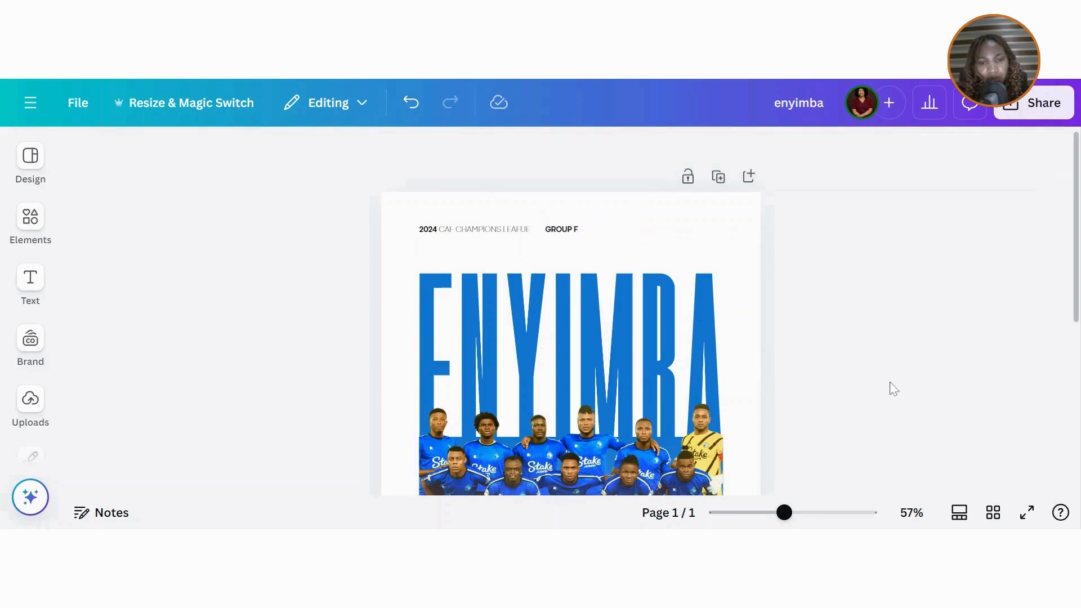
- Duplicate GROUP F, align the copy with the heading's right edge, and change its text to "LOGO"
click(561, 229)
click(558, 198)
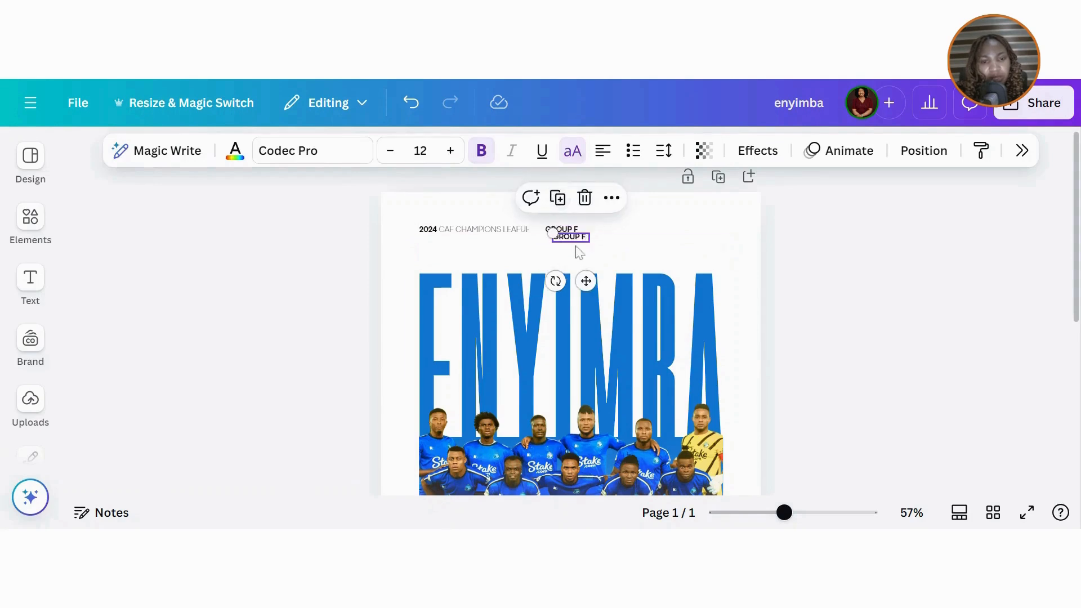
drag(588, 288, 722, 276)
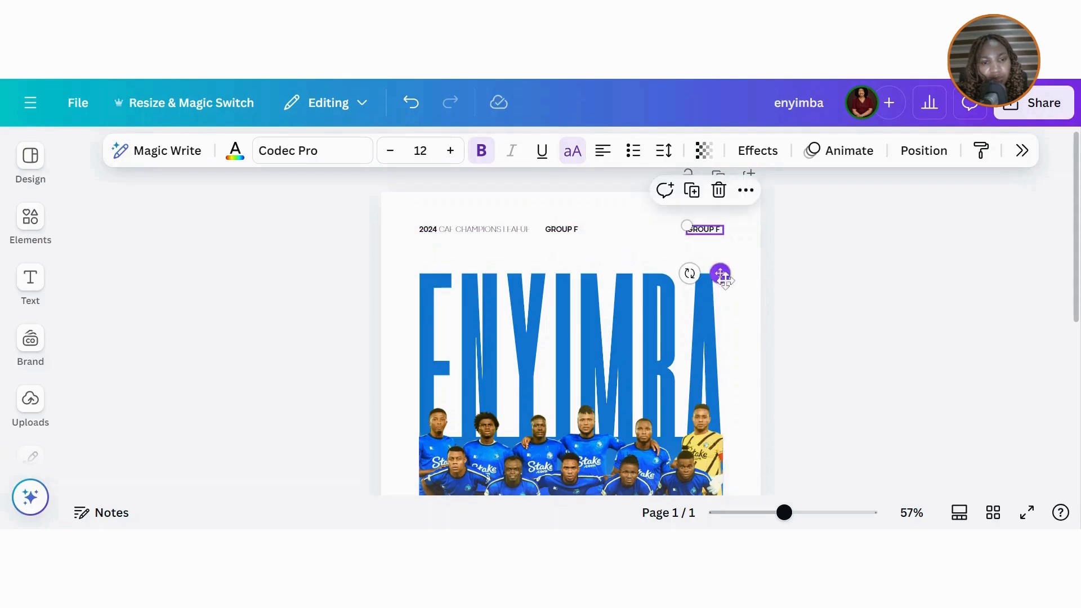
double_click(712, 232)
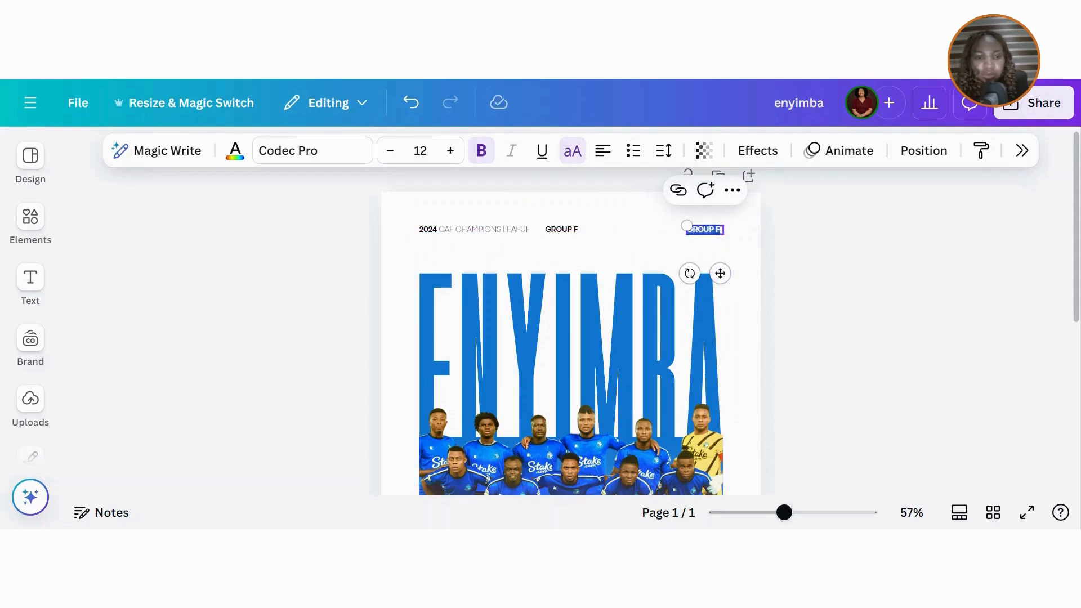
text(a)
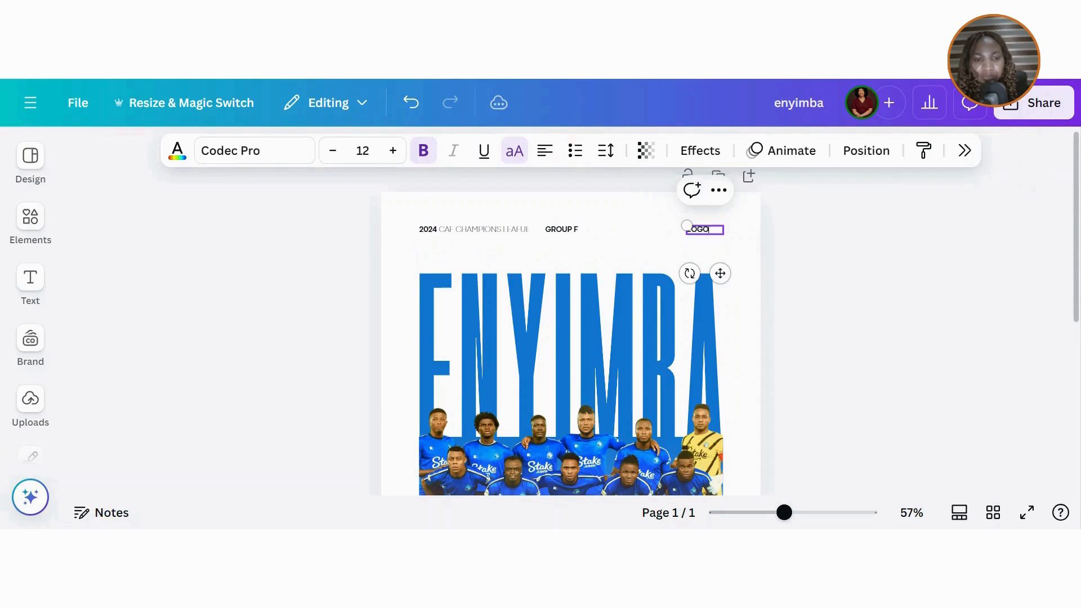
- Search the elements library for "soccer logo" and browse all the matching graphics
click(30, 160)
click(31, 219)
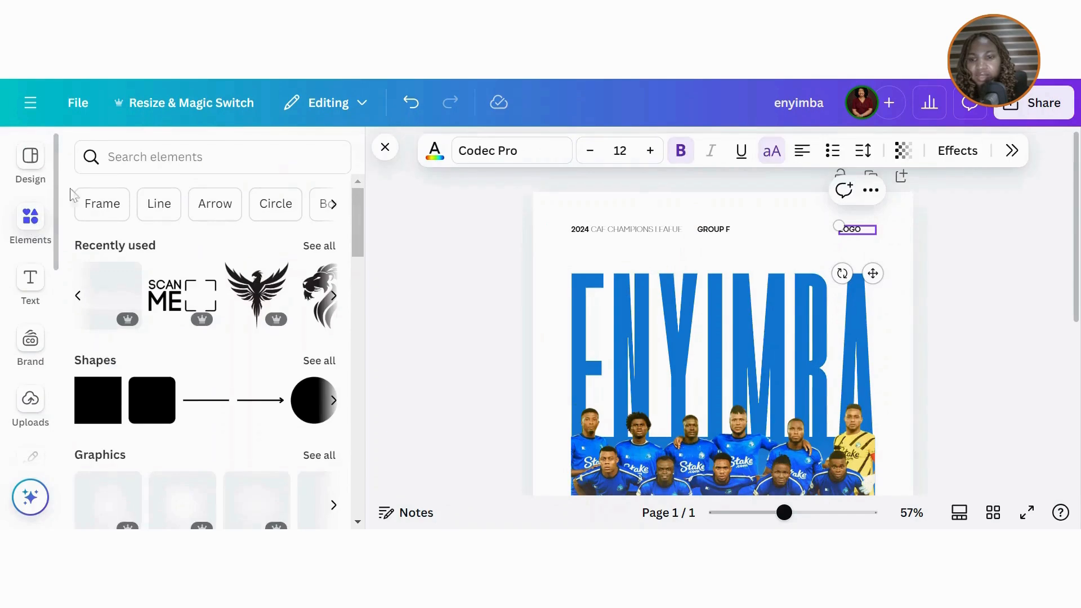
click(169, 157)
text(footba)
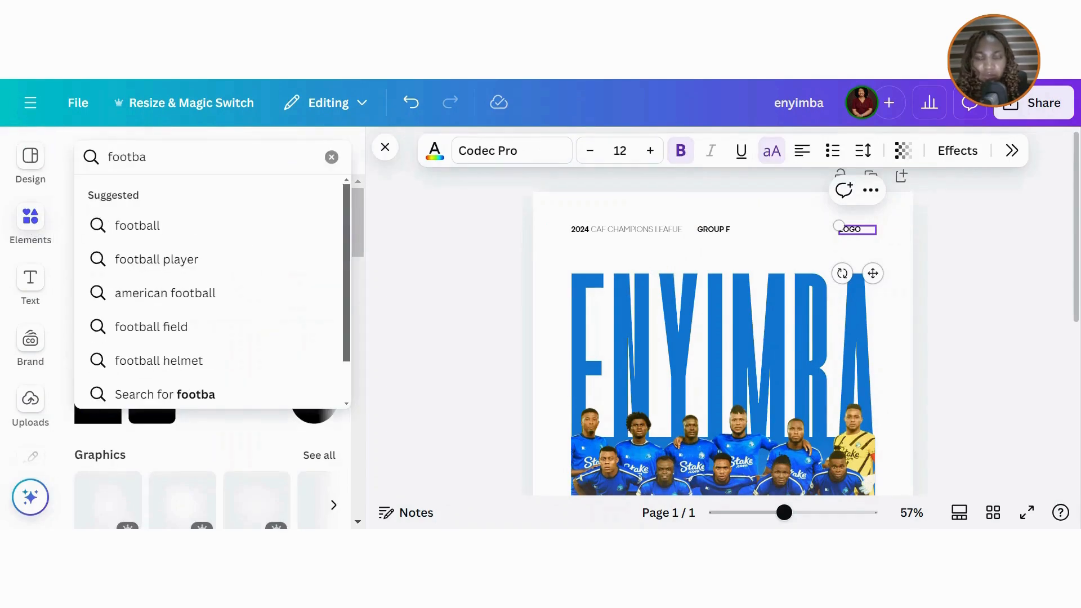
key(BackSpace)
key(BackSpace)
key(BackSpace)
text(s)
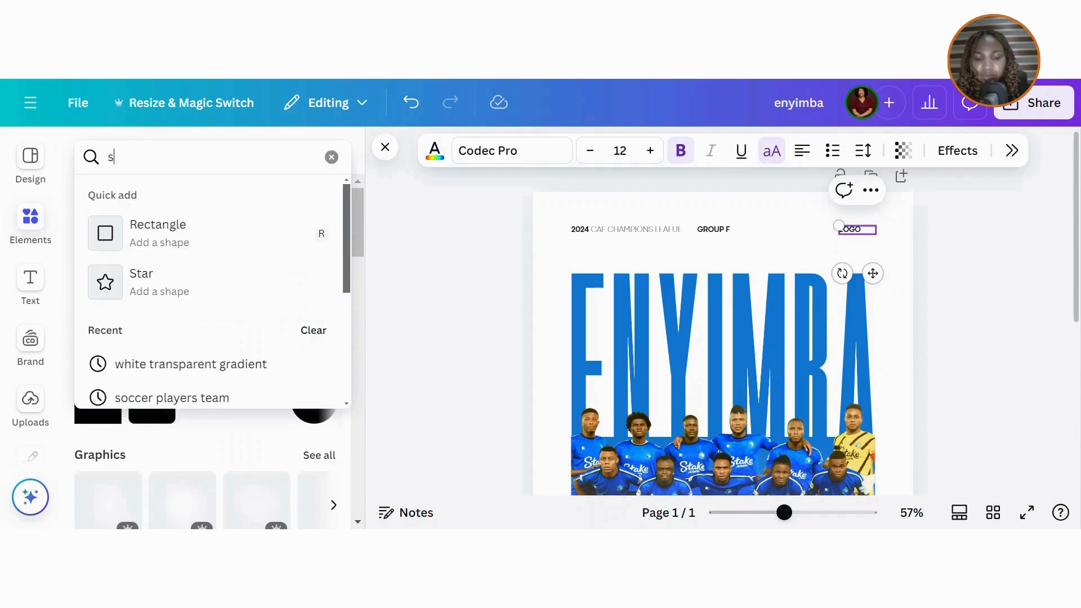
text(occer logo)
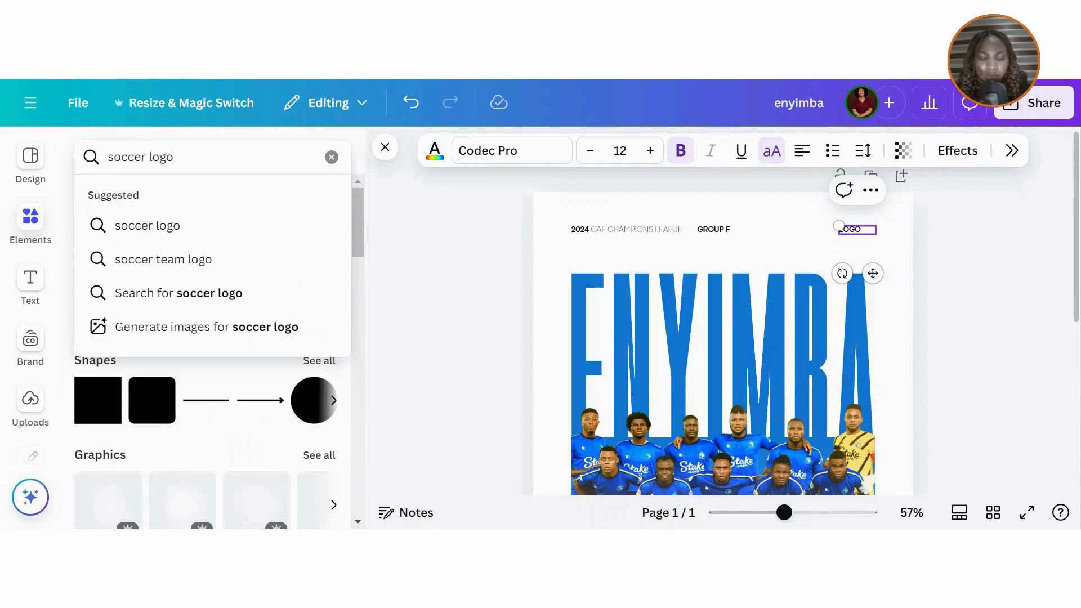
key(Return)
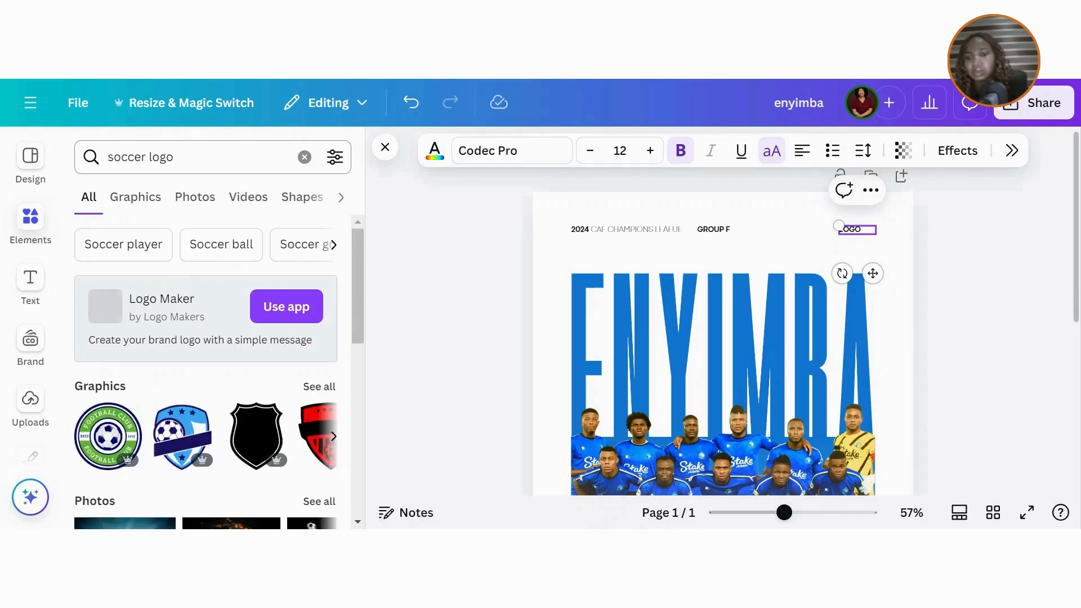
click(309, 388)
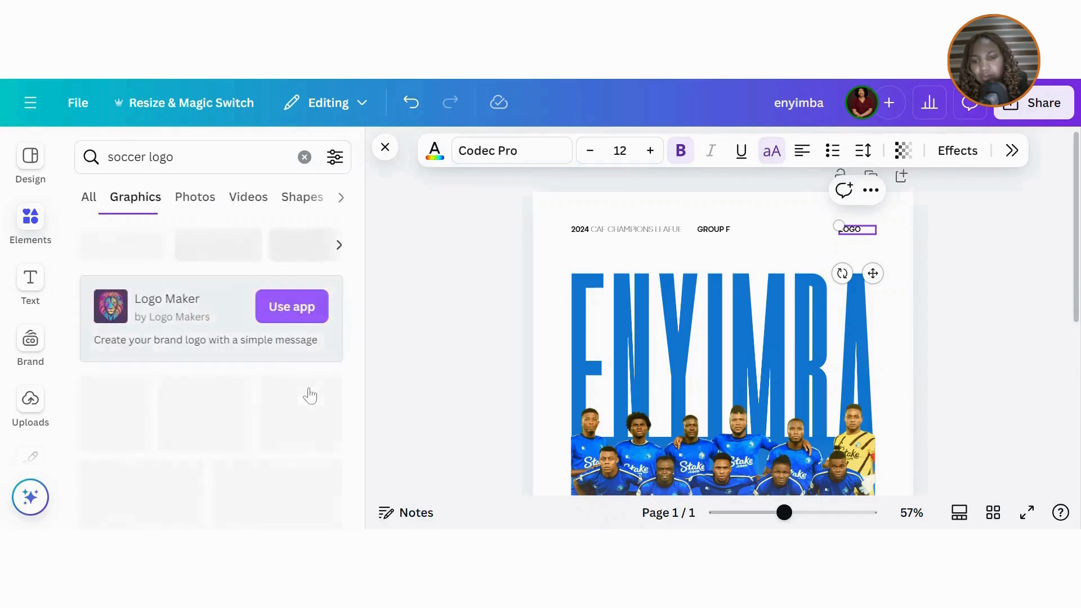
scroll(307, 366, down, 5)
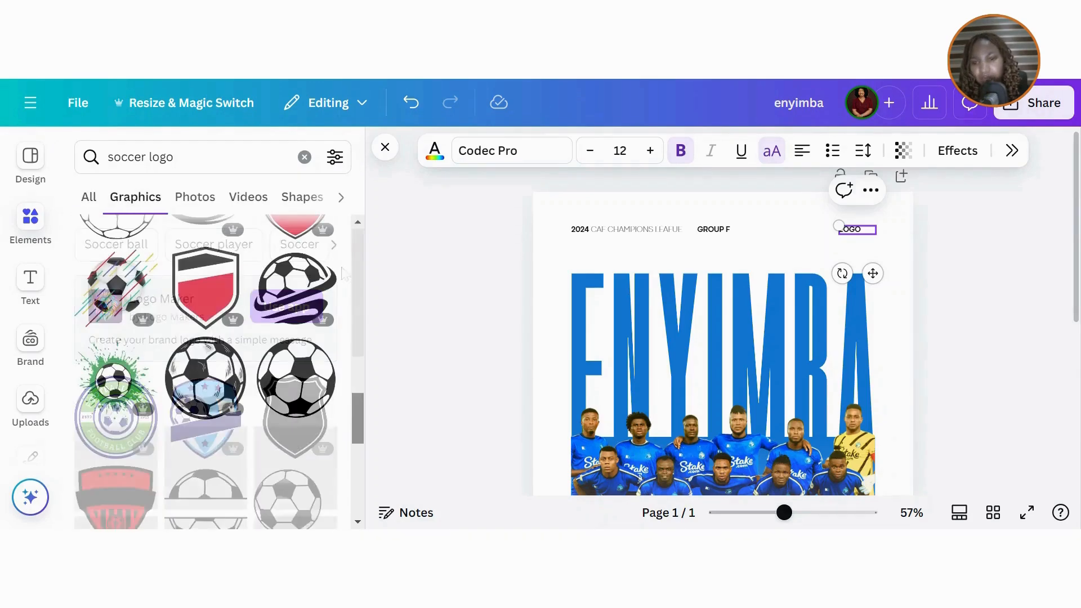
- Add the black soccer ball with swooshes, scale it down to about 60 mm wide, and move it over the upper part of the heading
click(299, 290)
drag(798, 389, 750, 436)
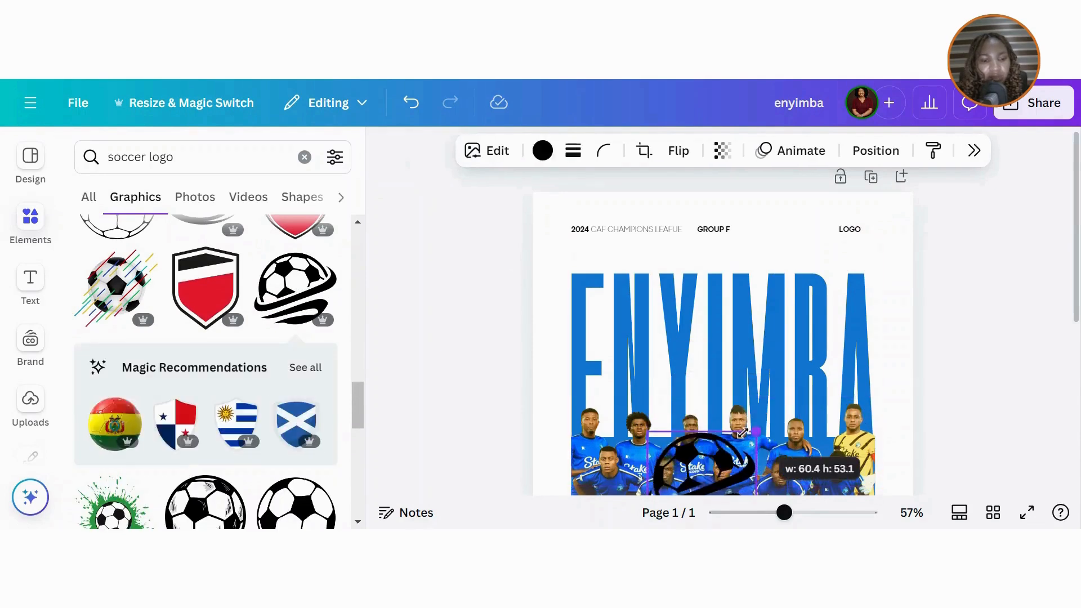
drag(698, 481, 756, 280)
- Delete the LOGO placeholder text and shrink the soccer ball graphic to a small icon
click(850, 229)
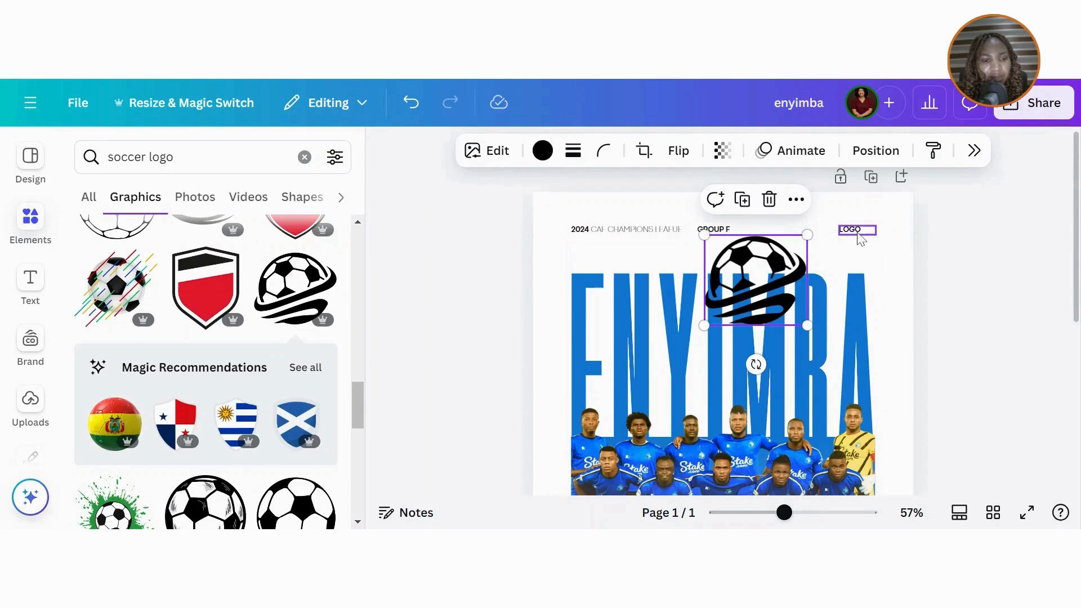
click(871, 188)
click(777, 265)
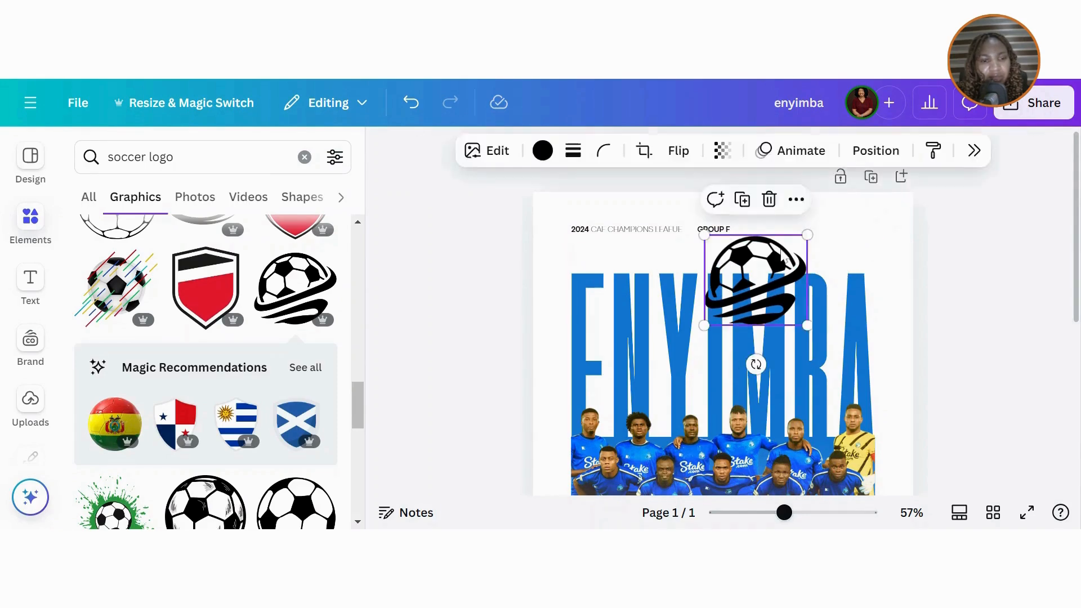
drag(777, 265, 754, 294)
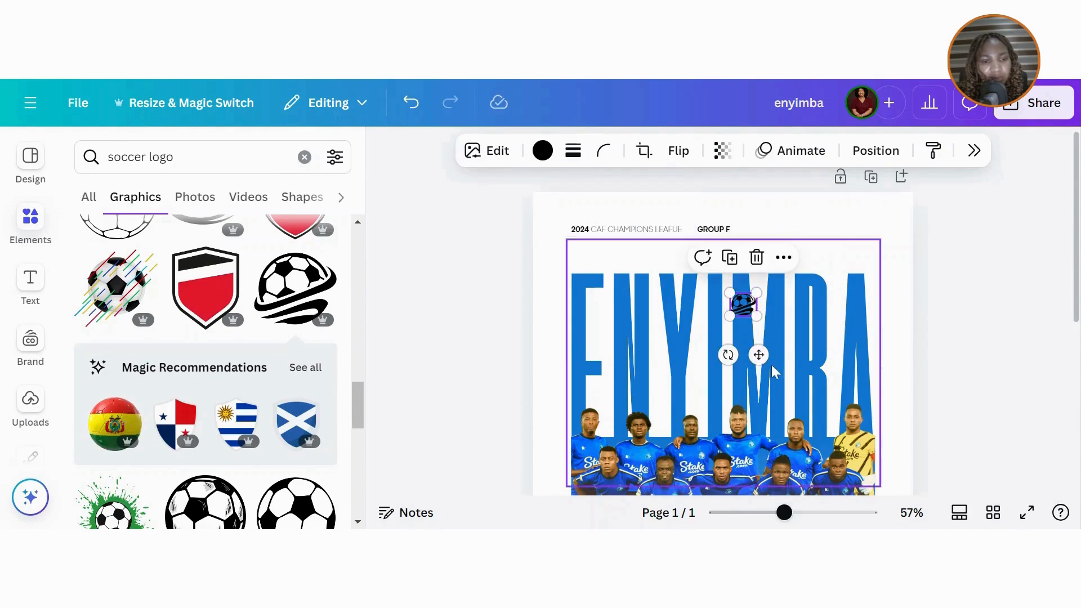
- Place the soccer ball icon level with the league and group line at the heading's right edge, and recolour it in the heading's blue
drag(755, 355, 877, 279)
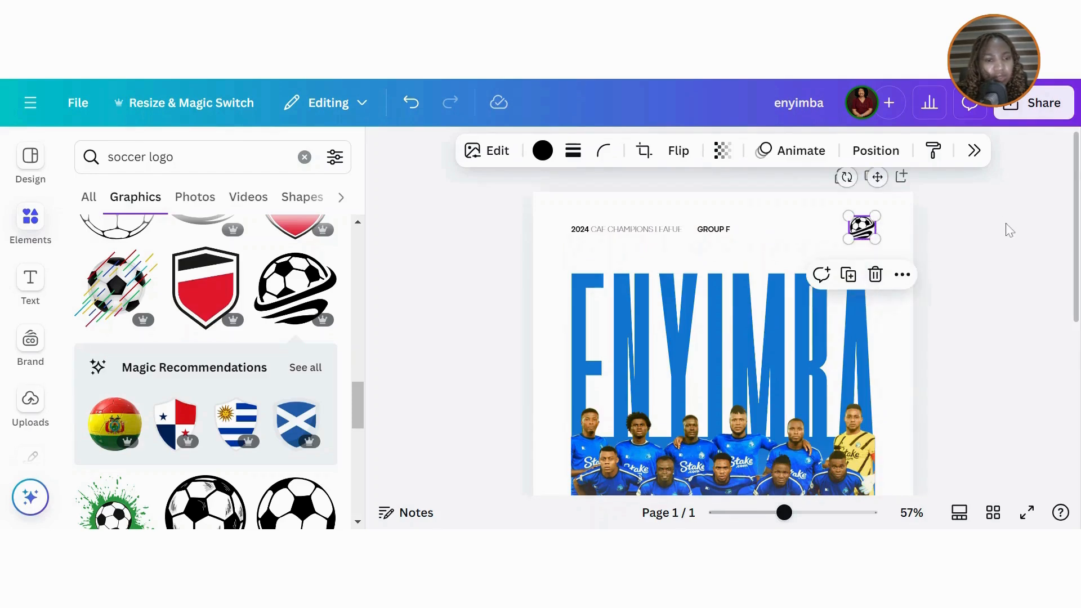
click(938, 231)
click(873, 236)
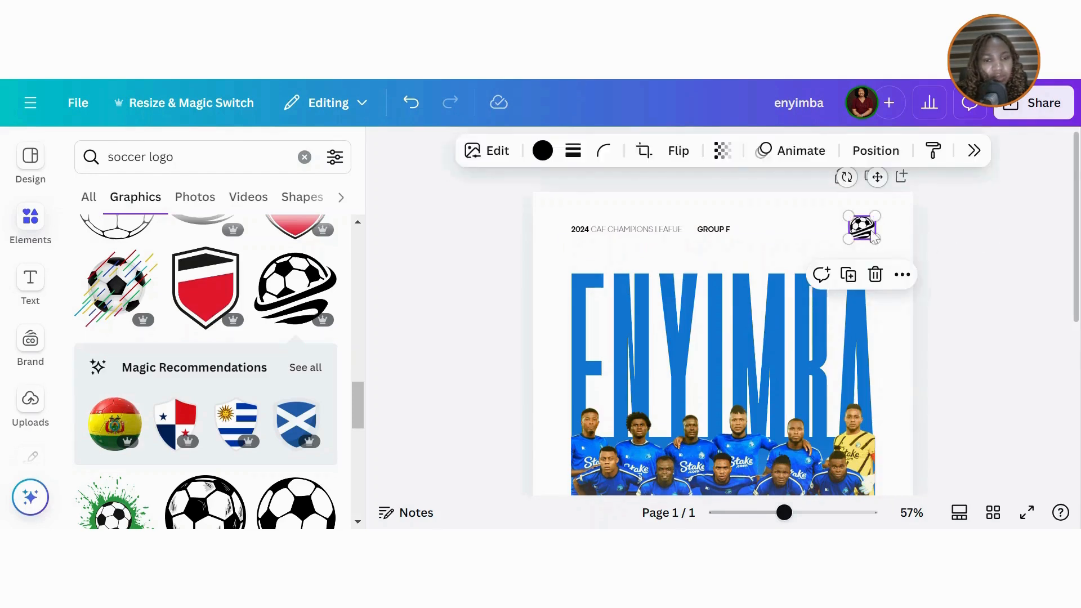
click(543, 151)
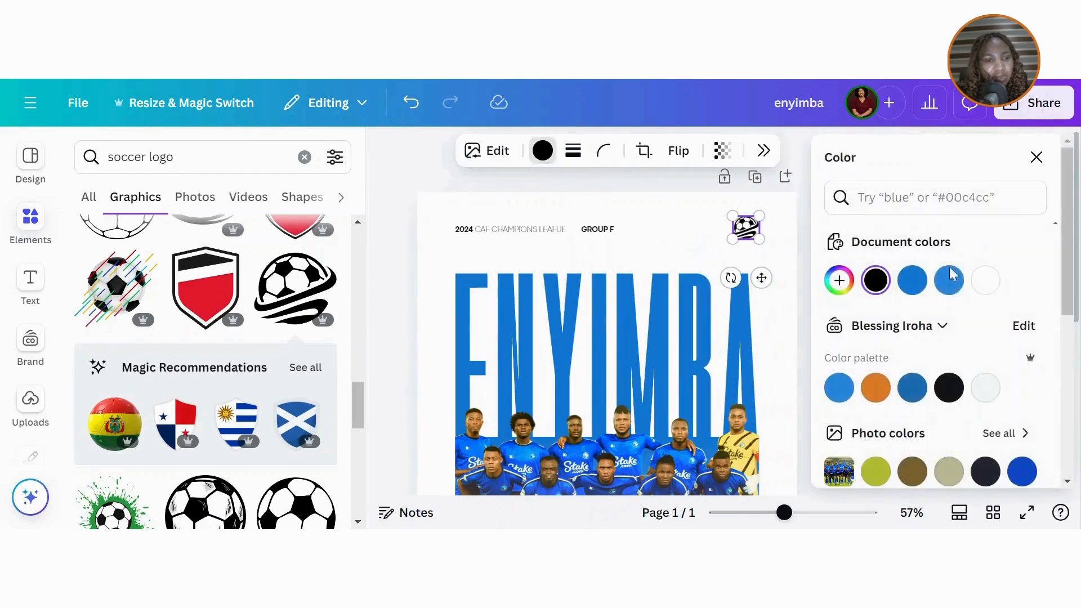
click(913, 281)
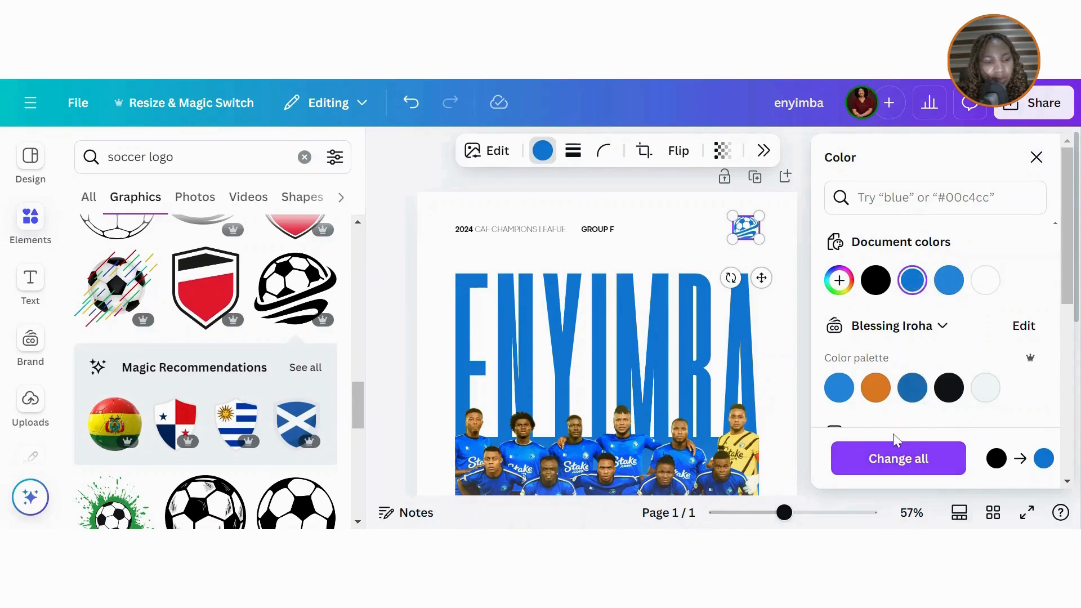
click(895, 455)
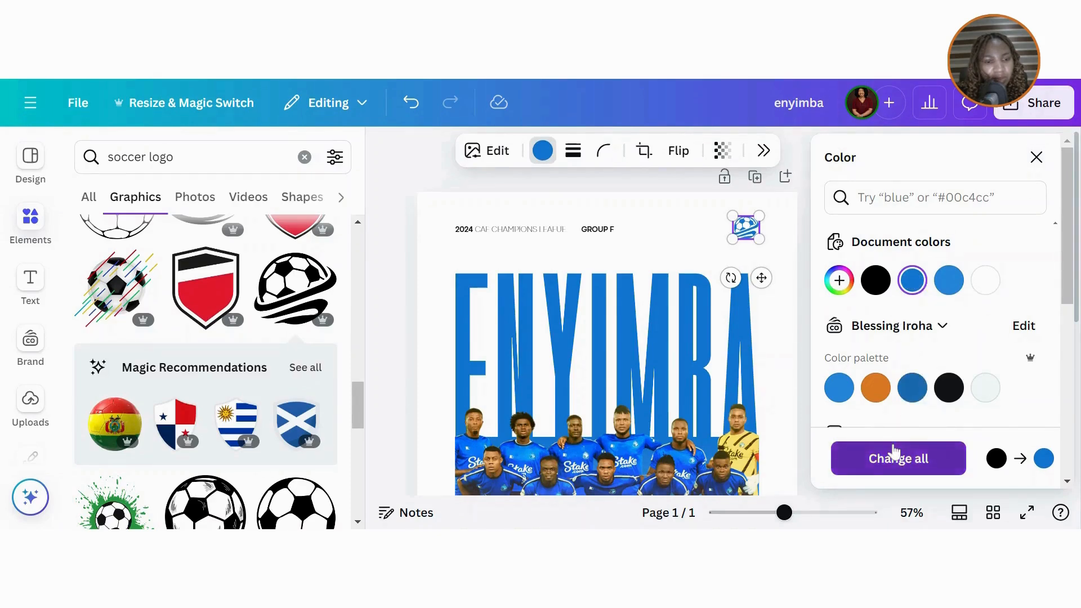
click(1036, 158)
click(969, 280)
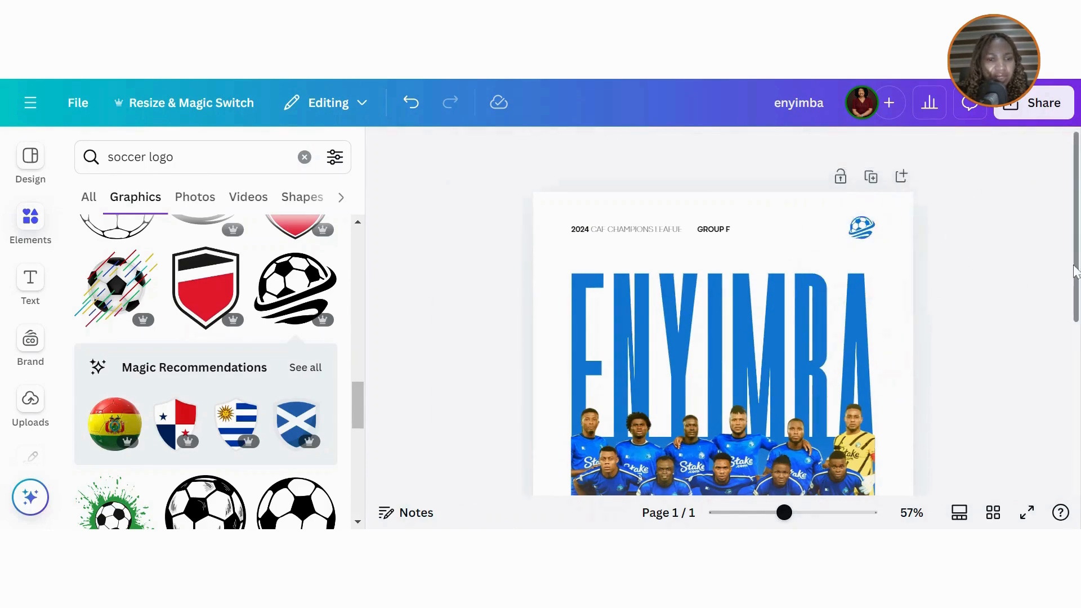
- Recolour the QR code beside the match date and stadium line from the document colours to black
drag(1074, 266, 1078, 429)
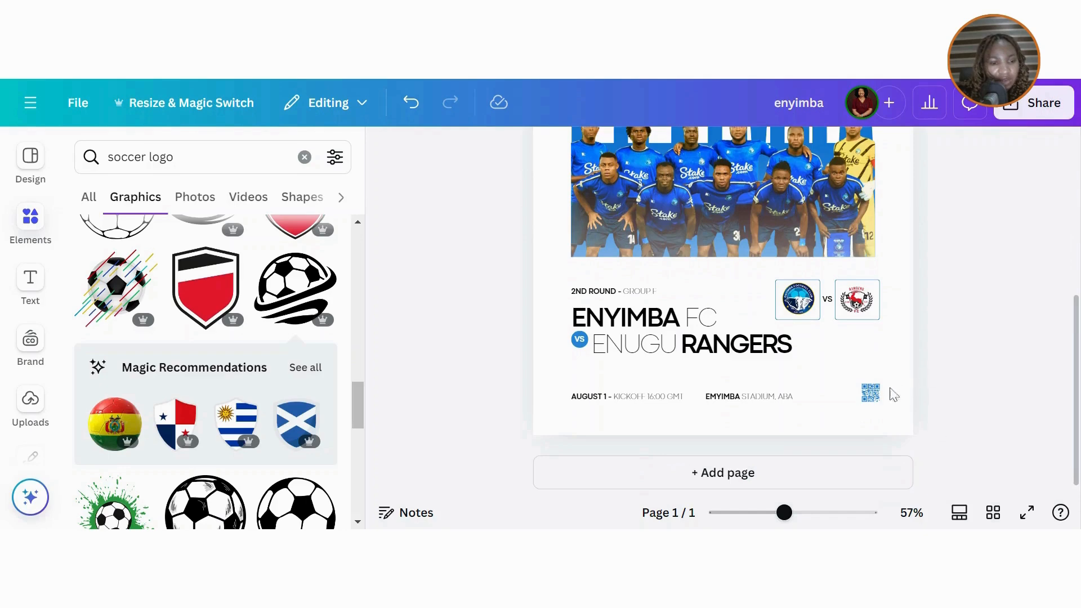
click(872, 400)
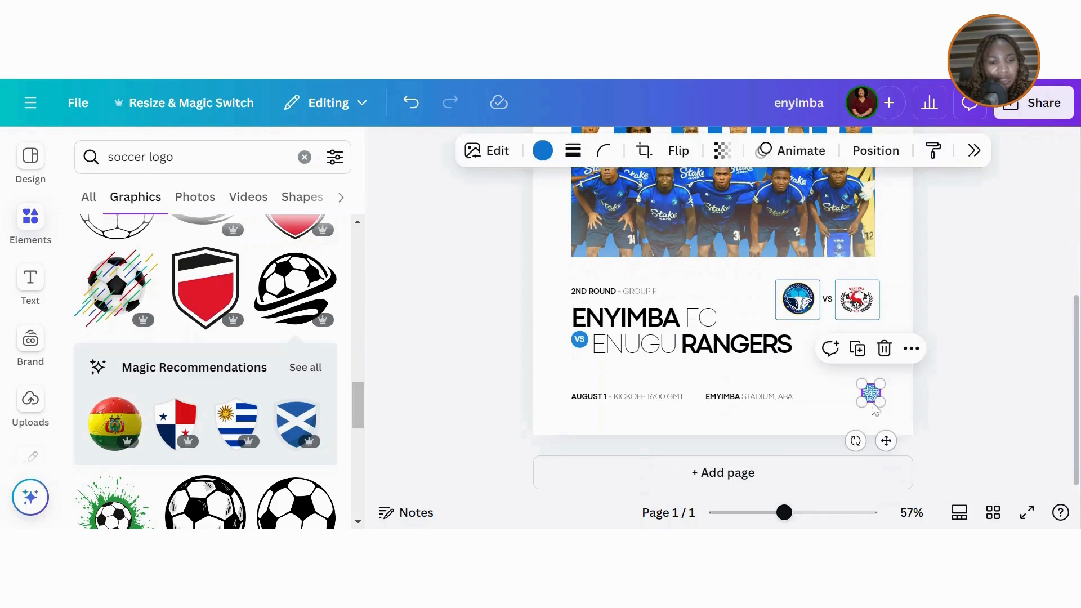
click(541, 152)
click(875, 280)
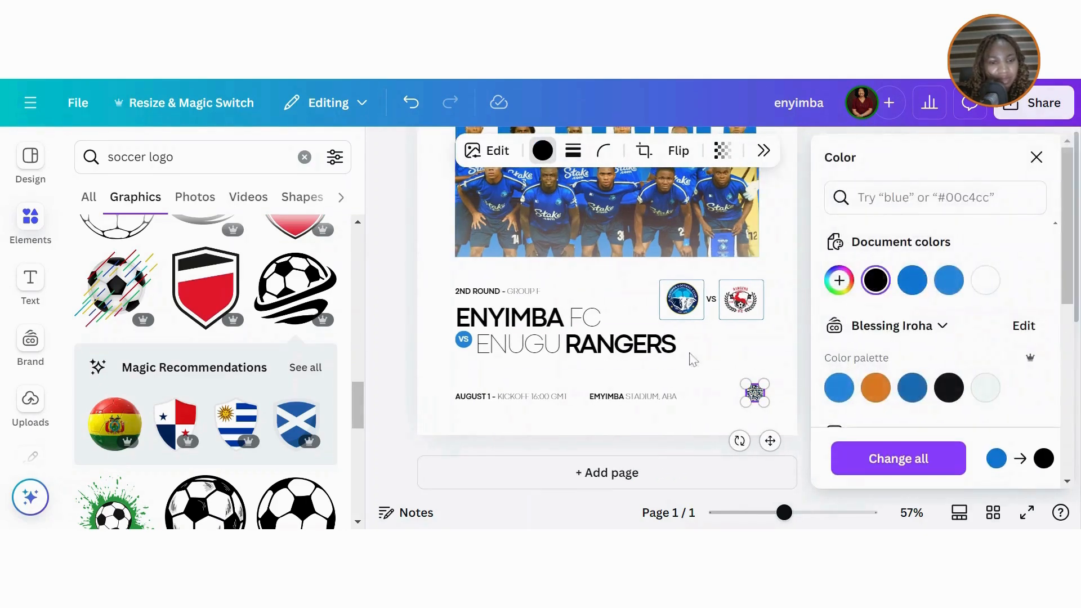
click(1036, 158)
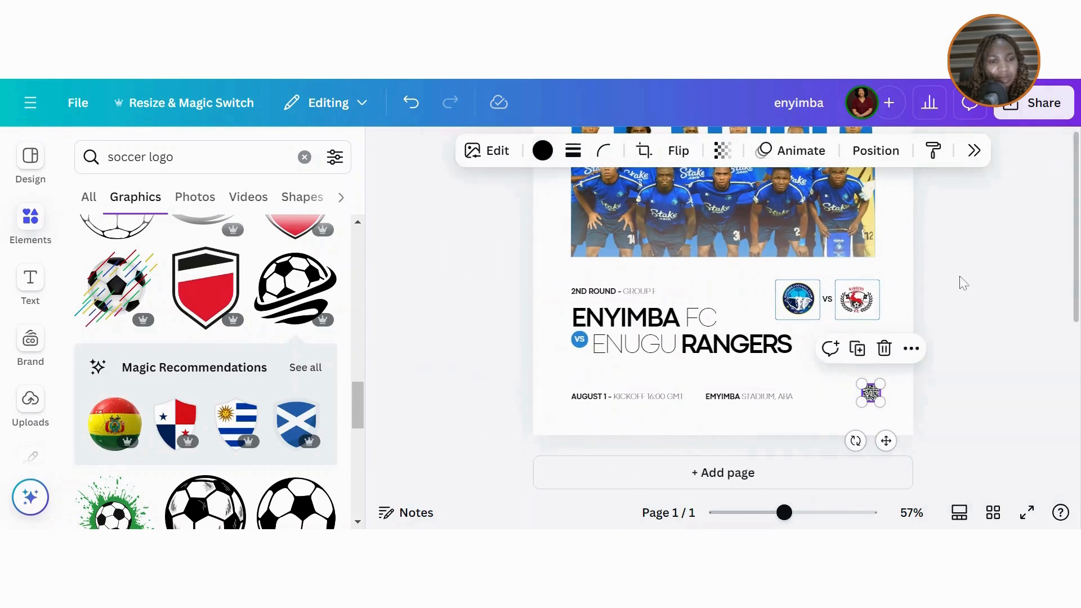
click(965, 306)
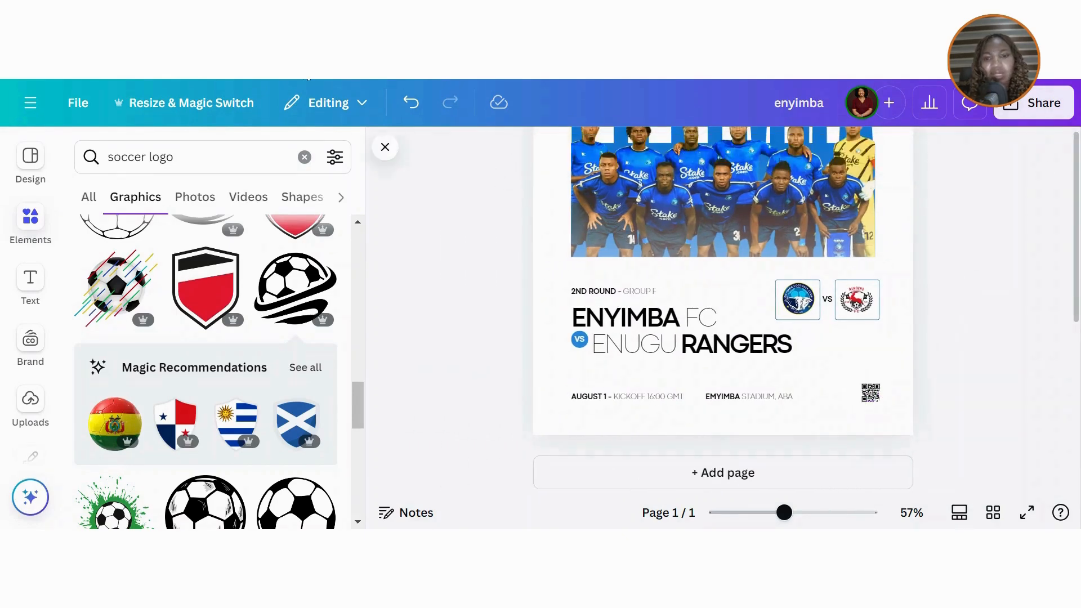